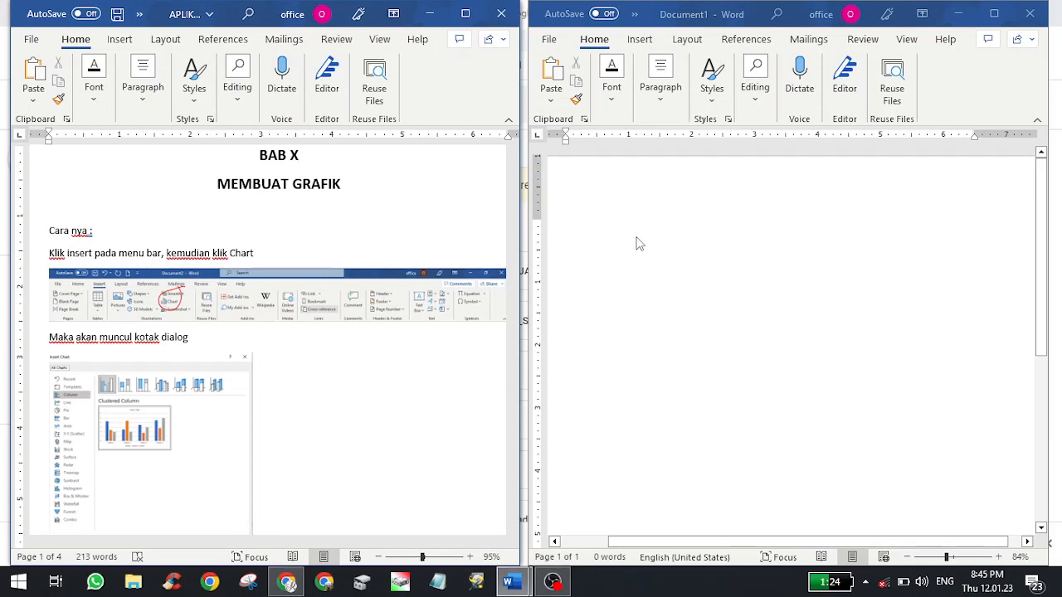
pyautogui.click(651, 266)
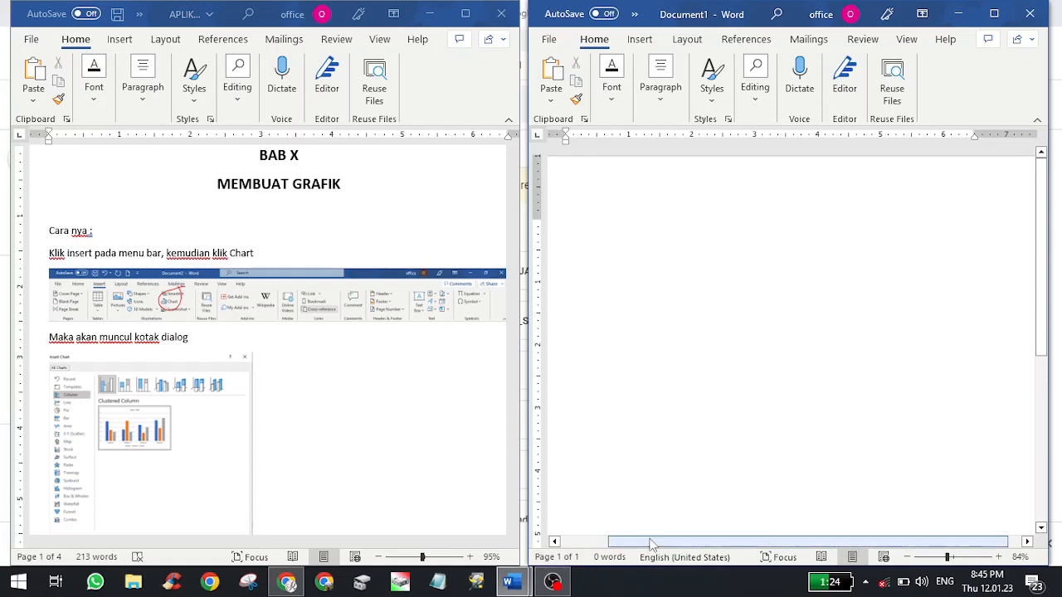
pyautogui.moveTo(651, 545); pyautogui.dragTo(645, 546)
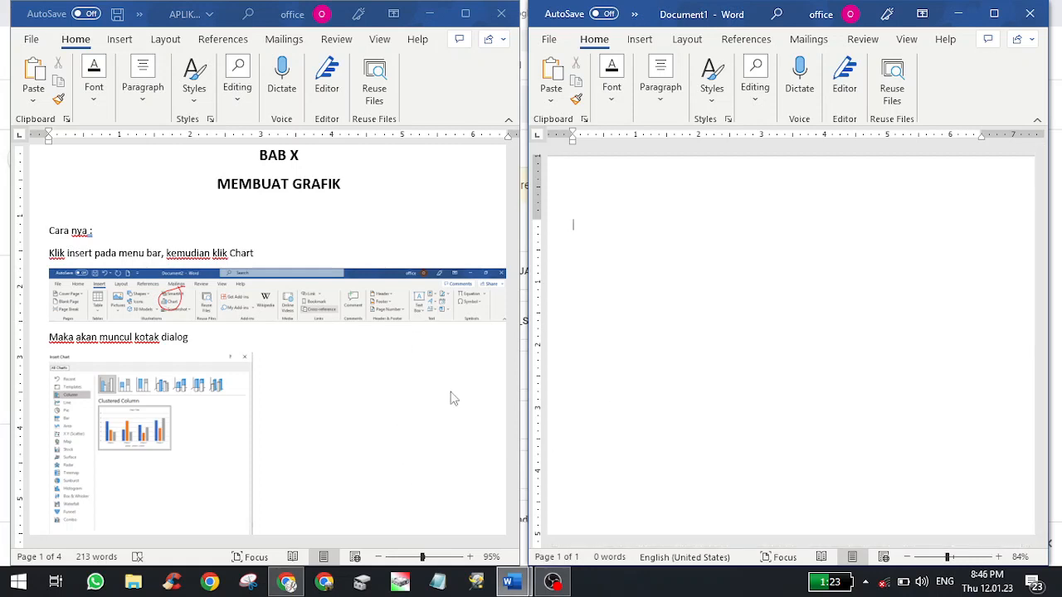
pyautogui.click(438, 420)
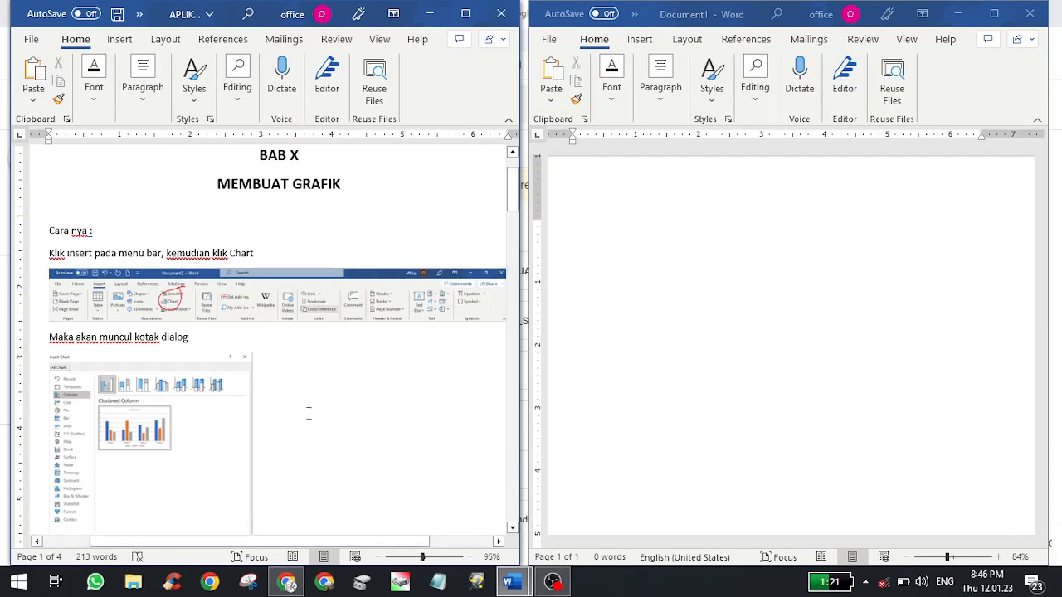
pyautogui.click(365, 350)
# Maximize the blank document's window and open the Insert Chart dialog
pyautogui.click(701, 294)
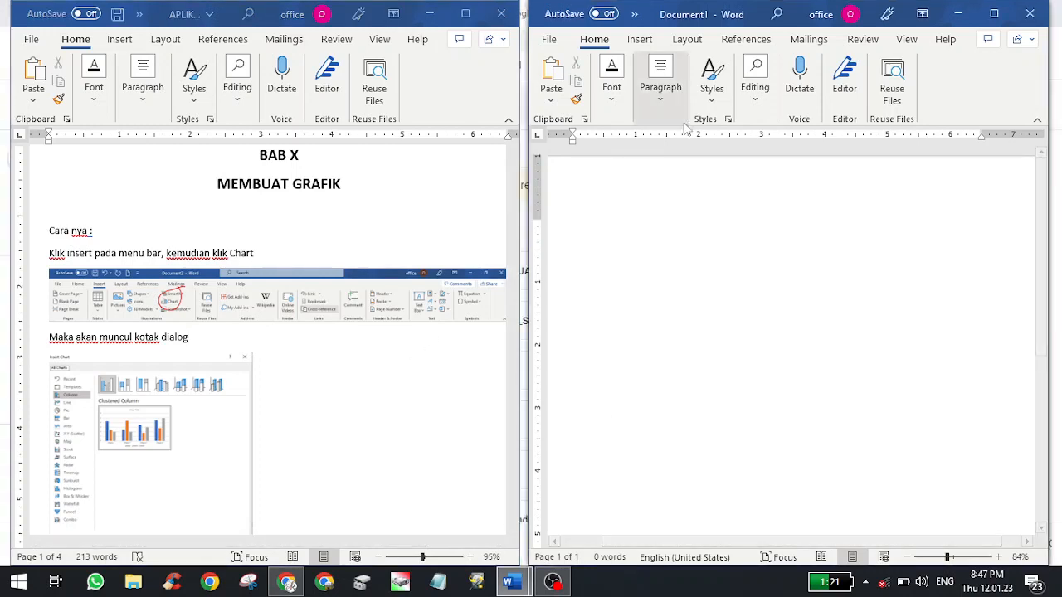
pyautogui.click(641, 40)
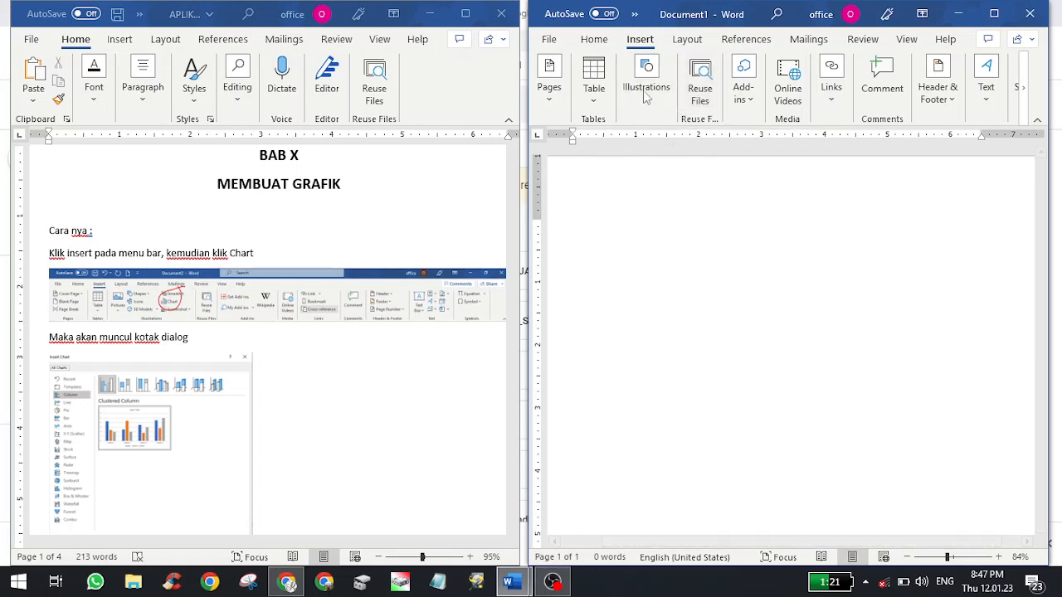
pyautogui.click(1025, 96)
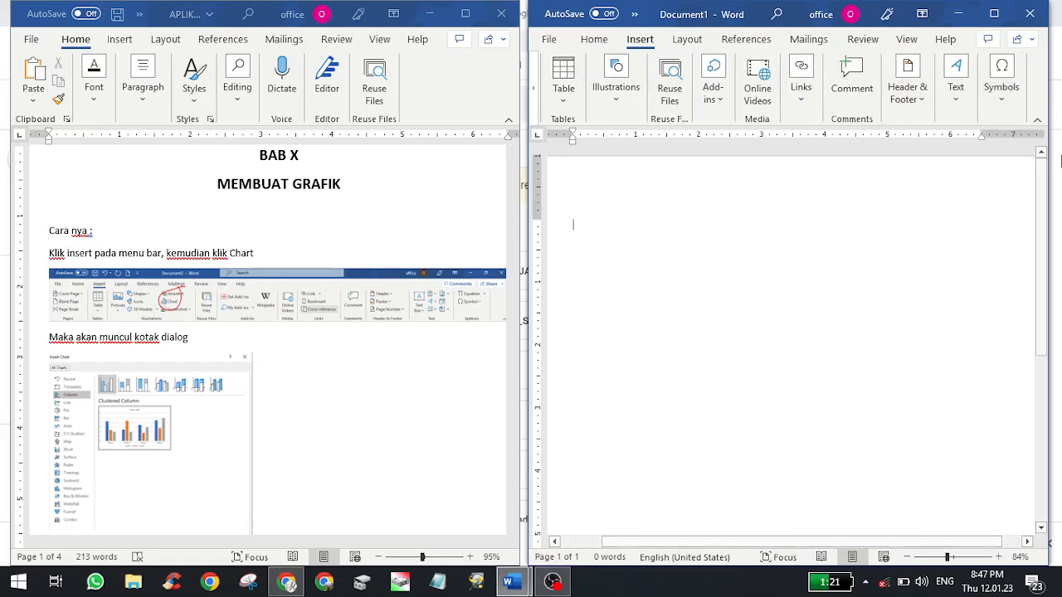
pyautogui.click(993, 13)
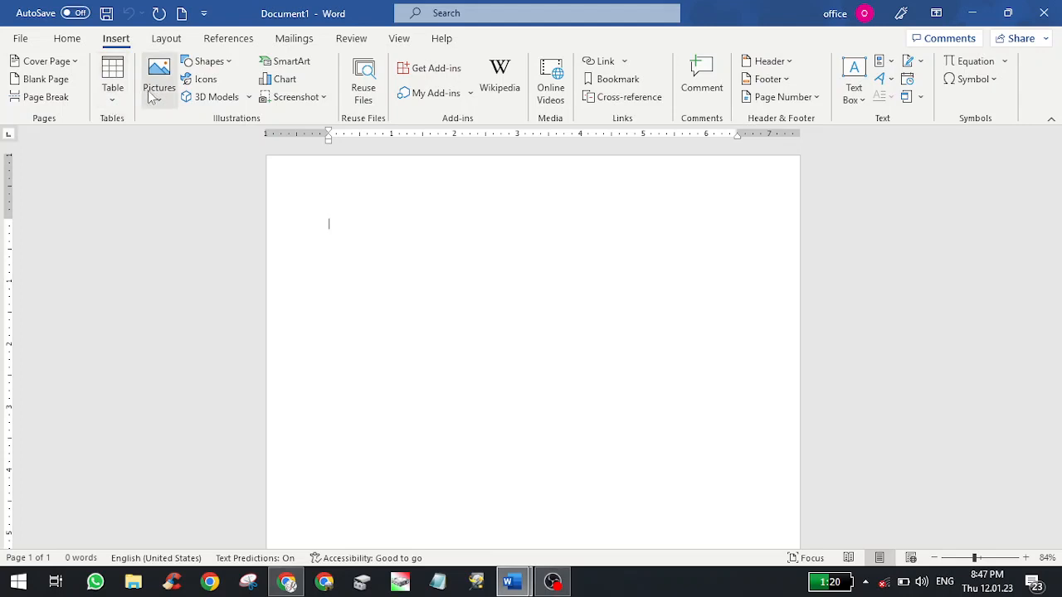
pyautogui.click(284, 80)
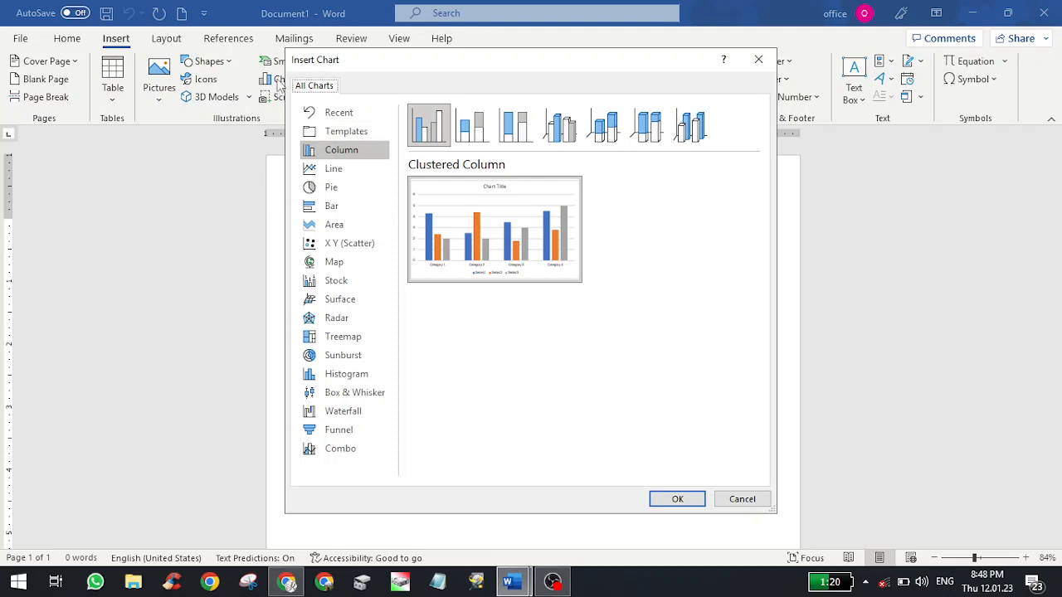
# Preview the Line, Pie, Bar, Area, Radar and Column chart categories one after another
pyautogui.click(356, 173)
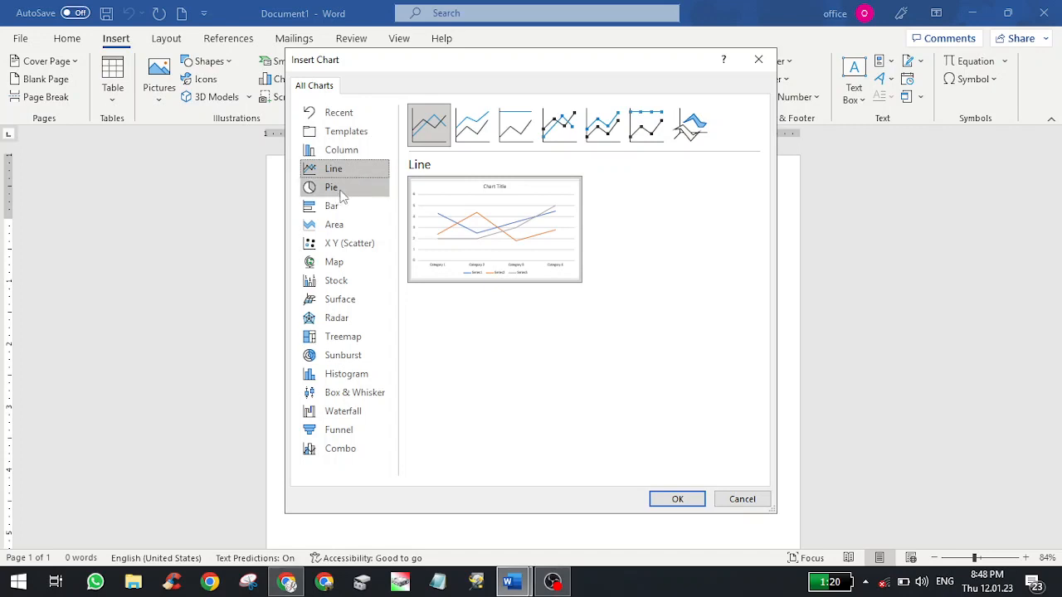
pyautogui.click(346, 191)
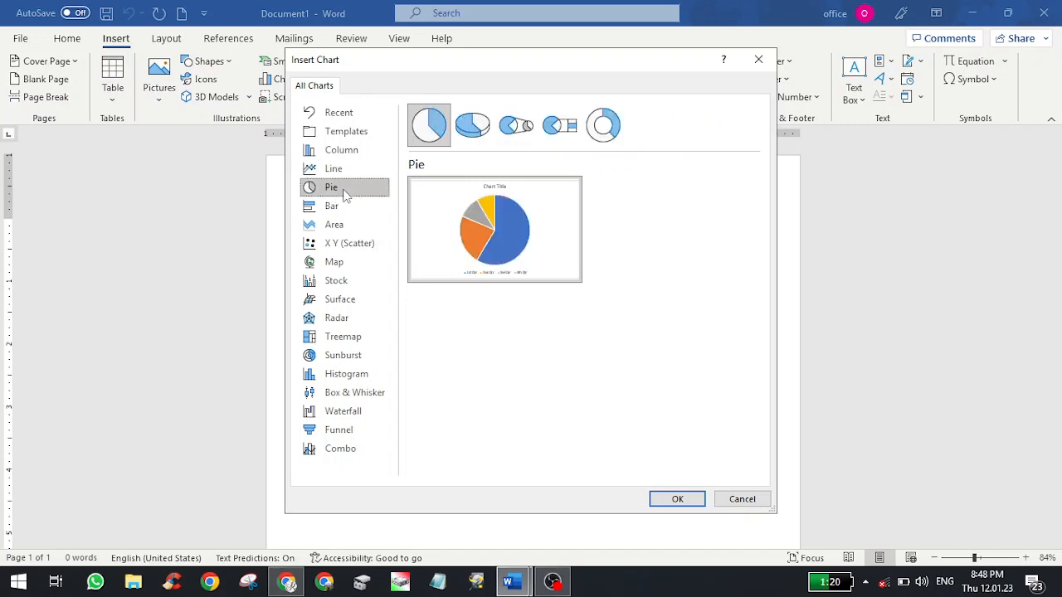
pyautogui.click(349, 213)
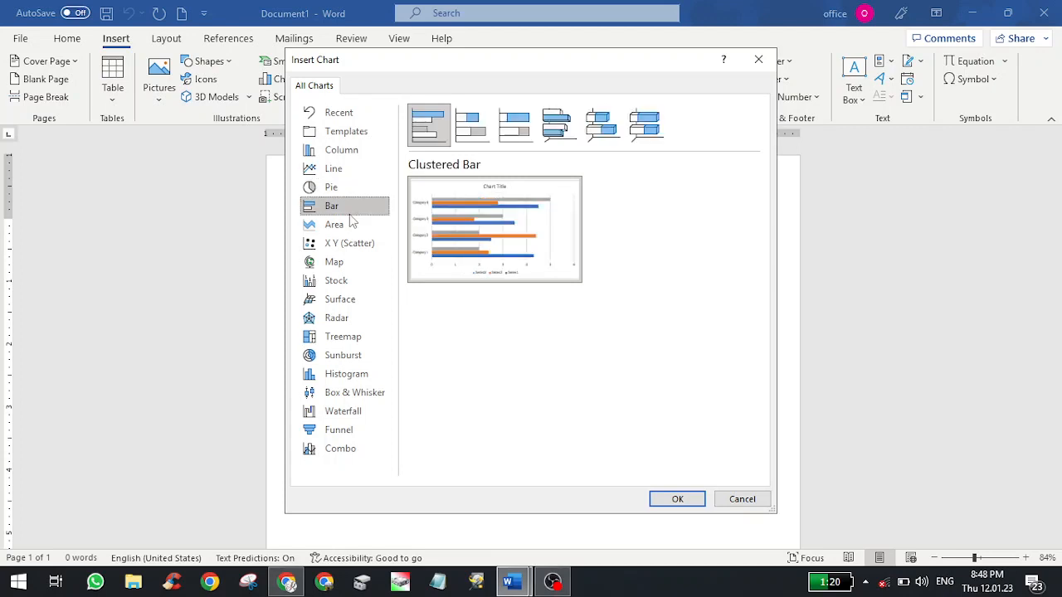
pyautogui.click(345, 224)
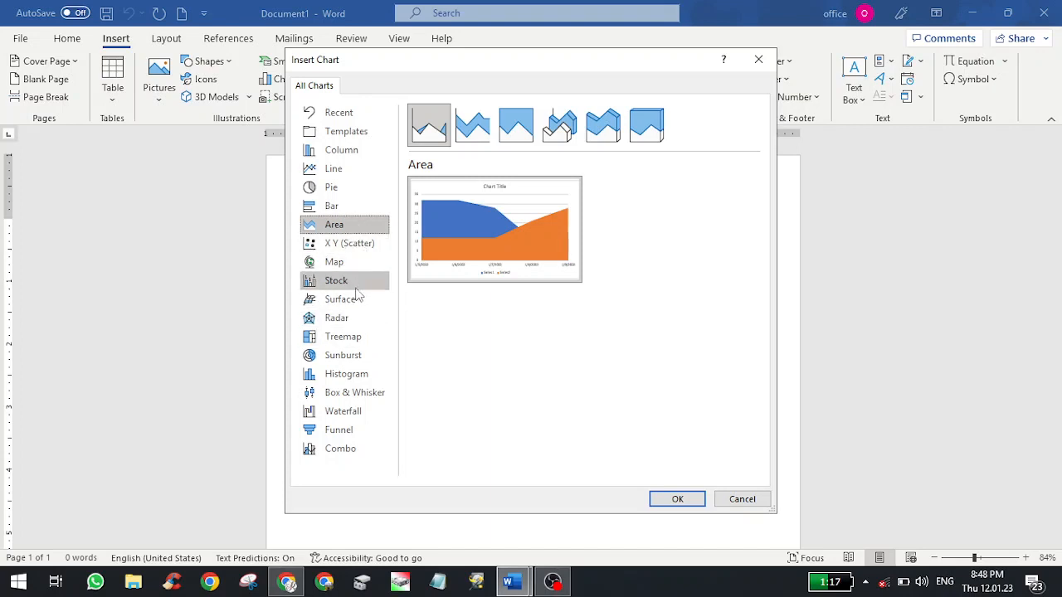
pyautogui.click(336, 323)
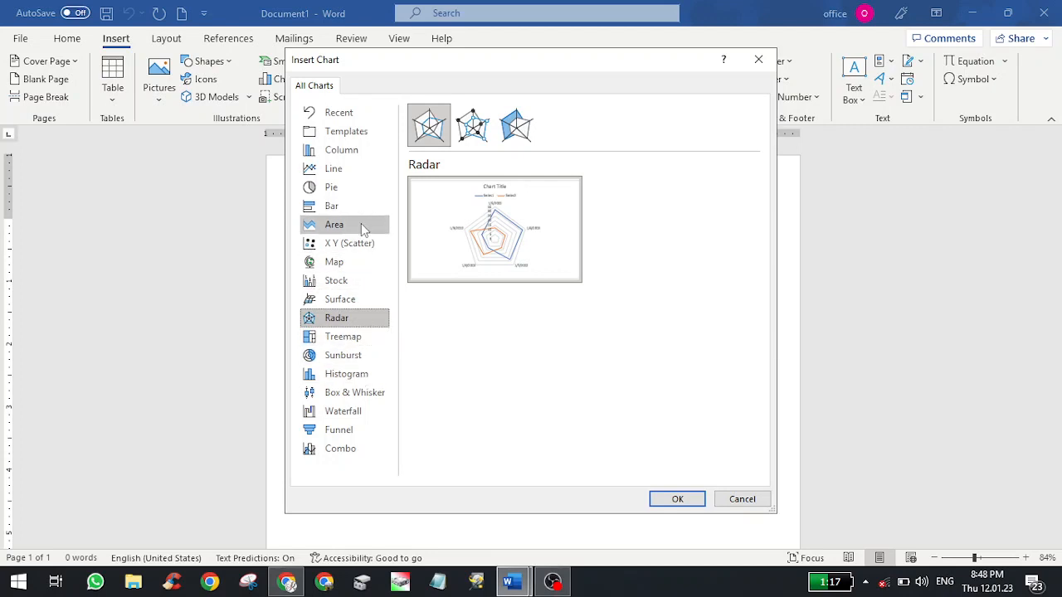
pyautogui.click(370, 156)
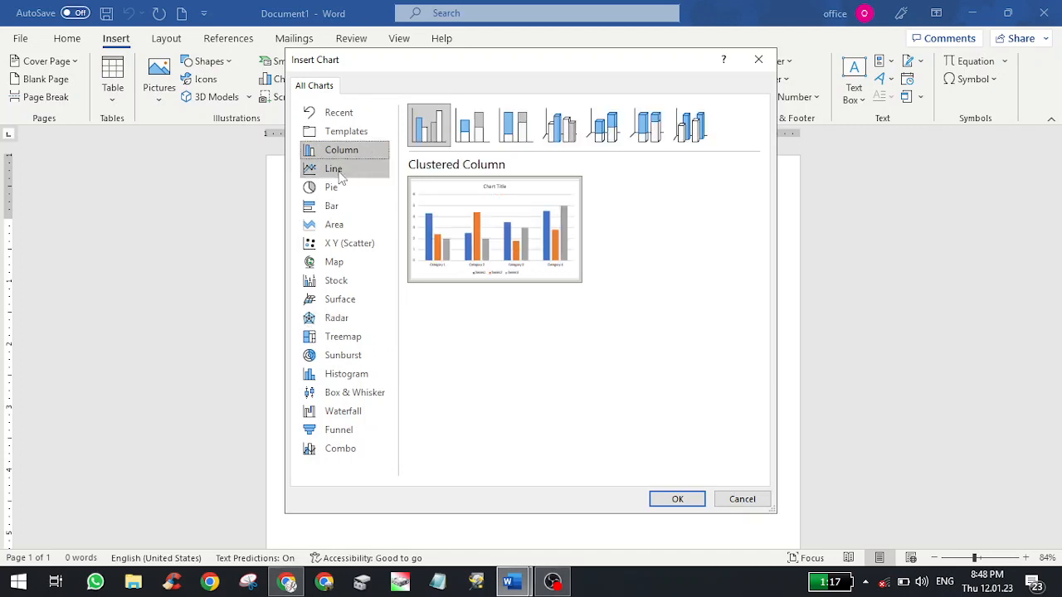
pyautogui.click(339, 176)
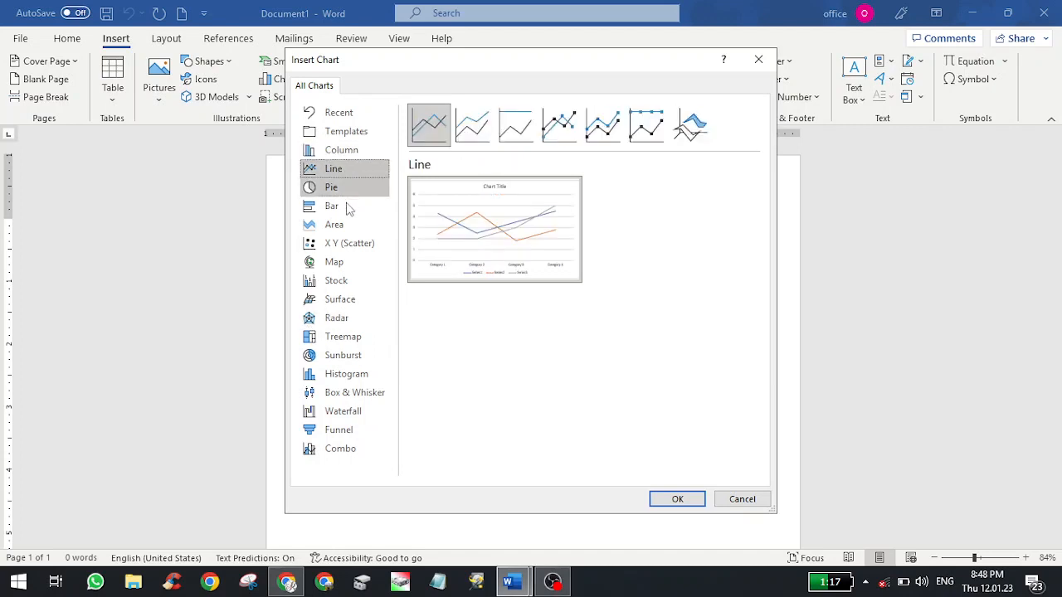
pyautogui.click(343, 194)
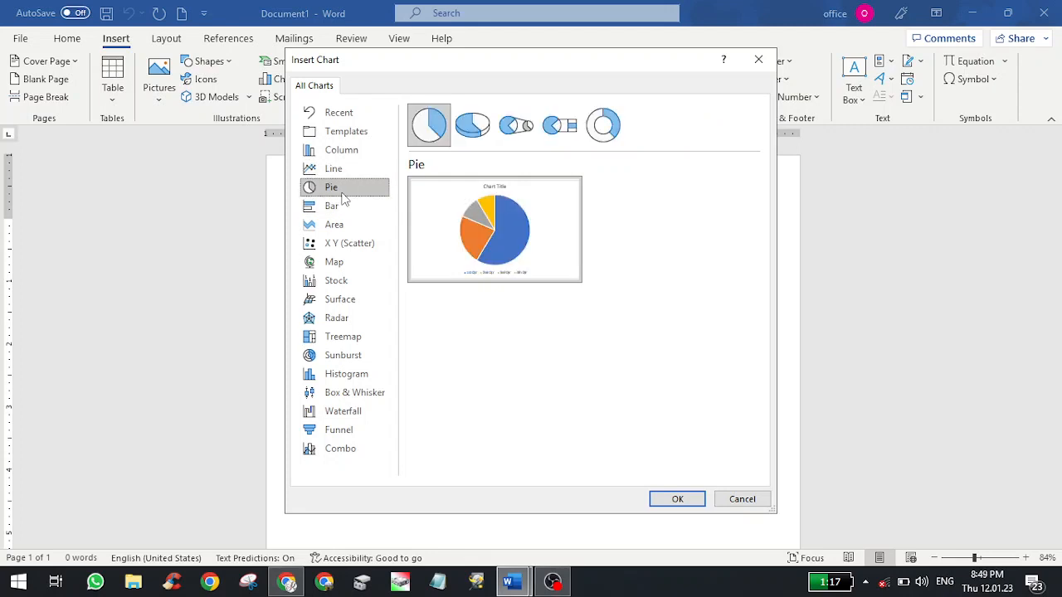
pyautogui.click(345, 211)
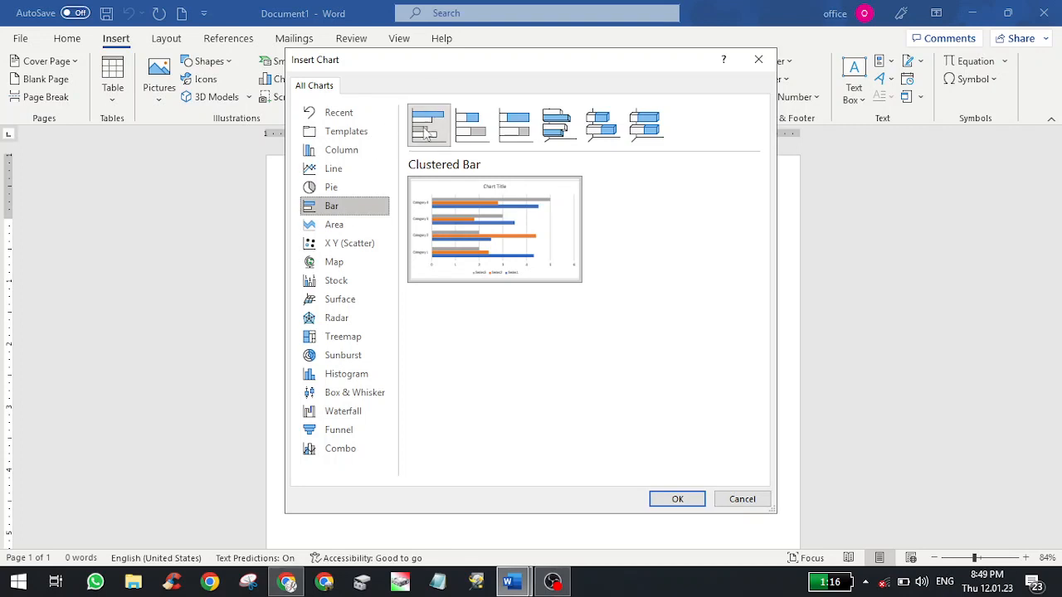
# Compare the column chart subtypes: Clustered, Stacked, 100% Stacked, 3-D Clustered, 3-D Stacked and 3-D Column, returning to Clustered Column
pyautogui.click(345, 152)
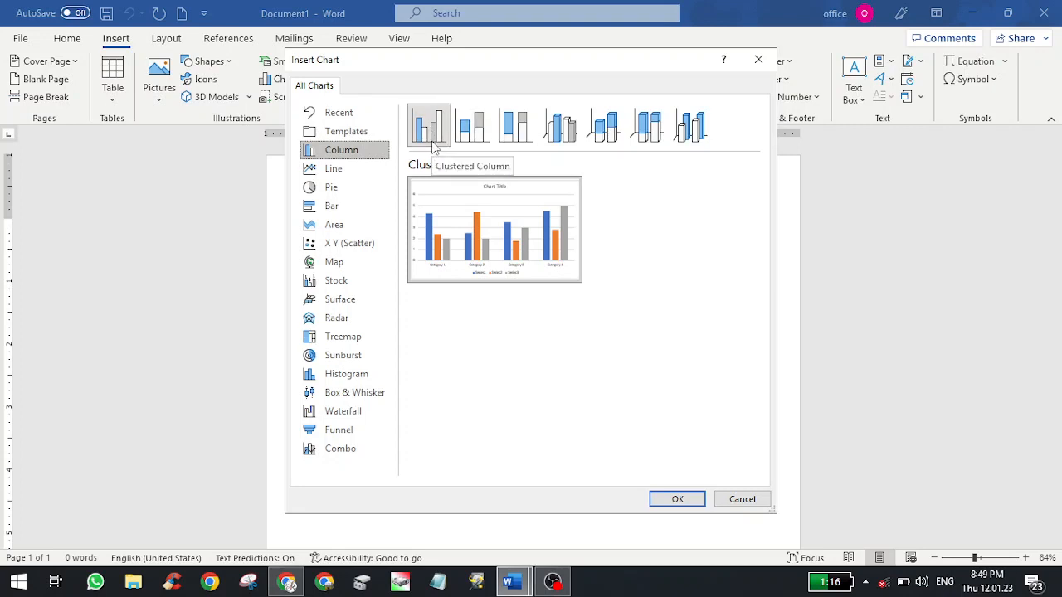
pyautogui.click(478, 129)
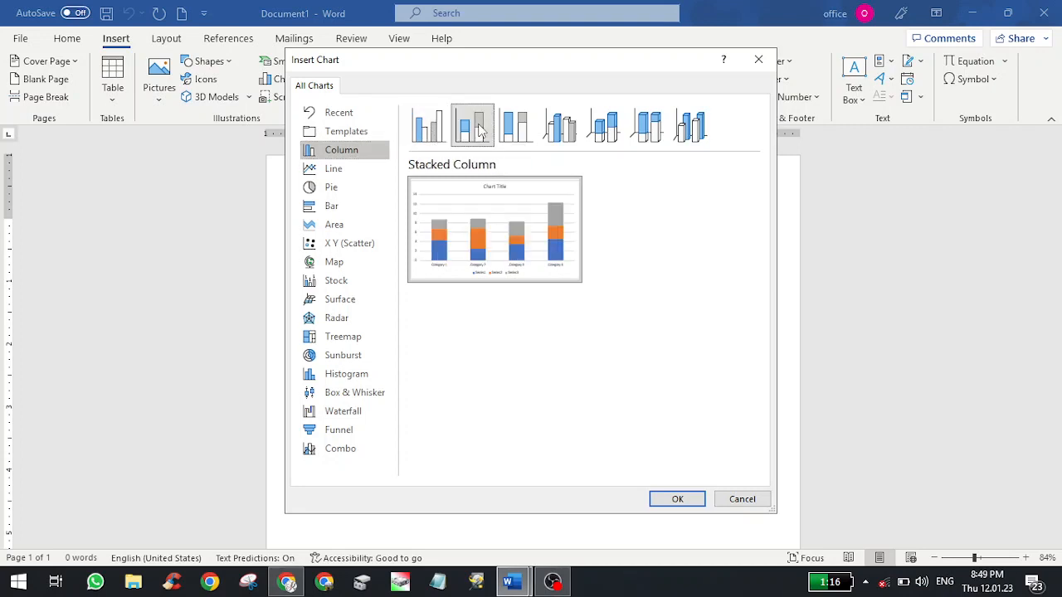
pyautogui.click(524, 127)
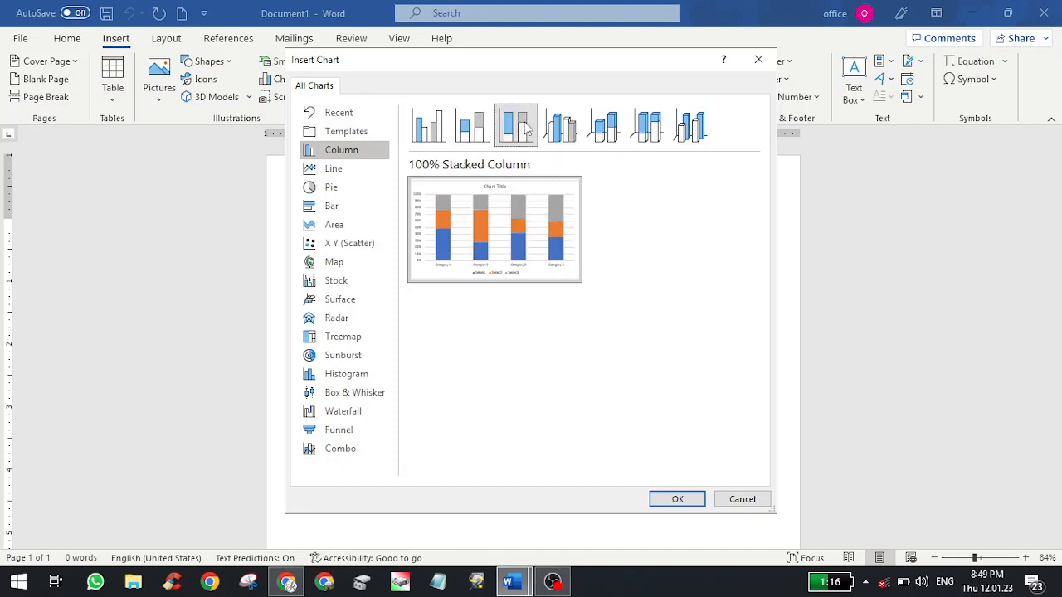
pyautogui.click(562, 146)
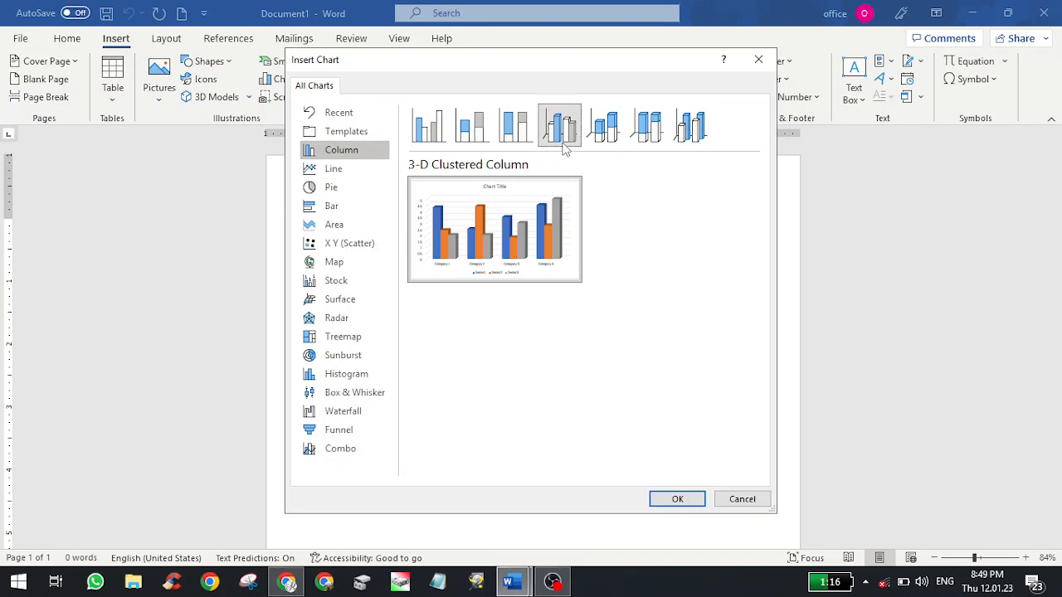
pyautogui.click(606, 140)
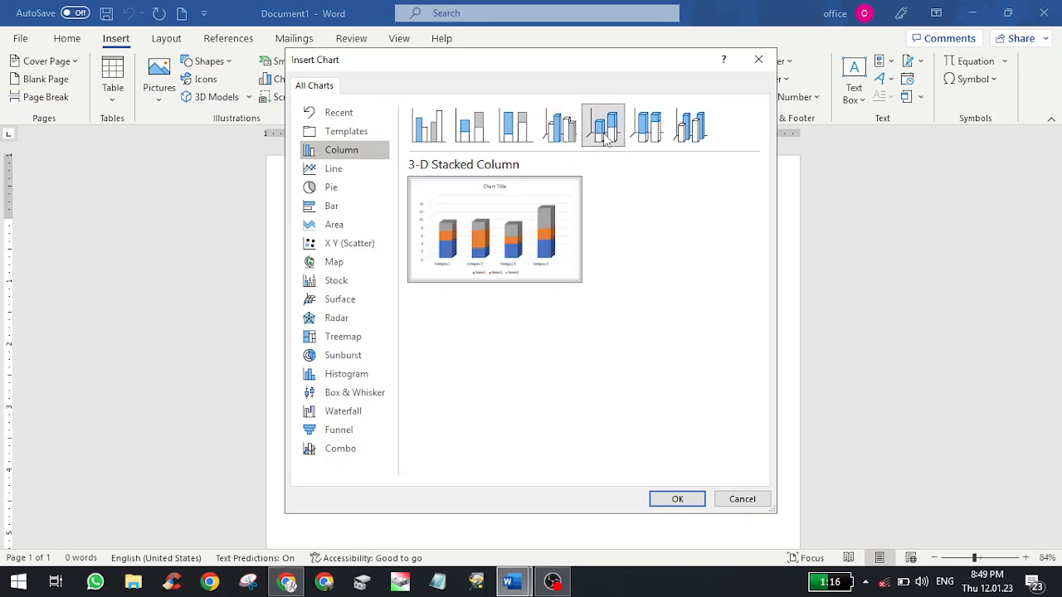
pyautogui.click(693, 139)
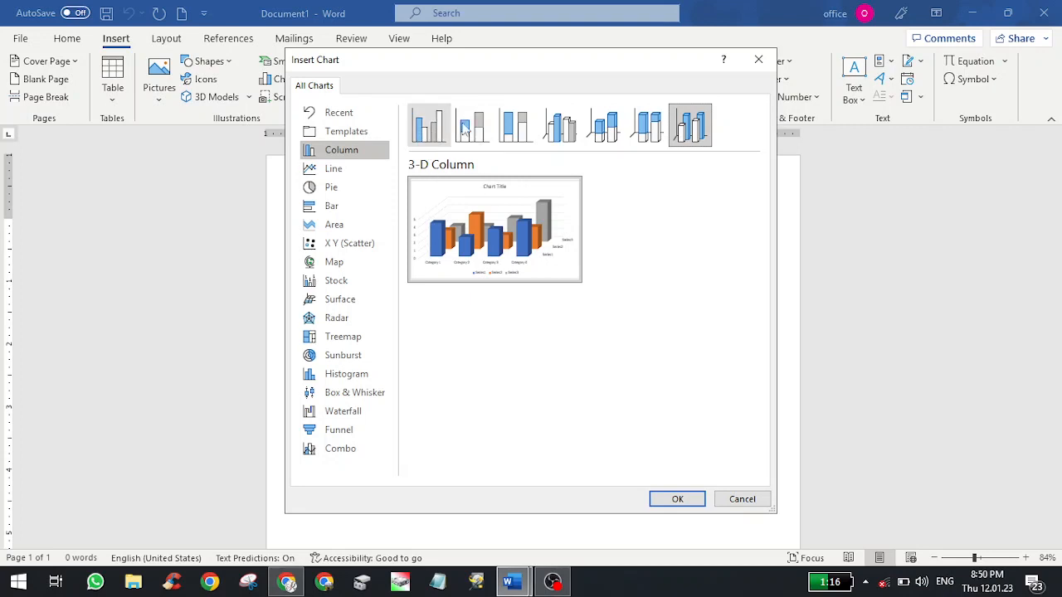
pyautogui.click(432, 131)
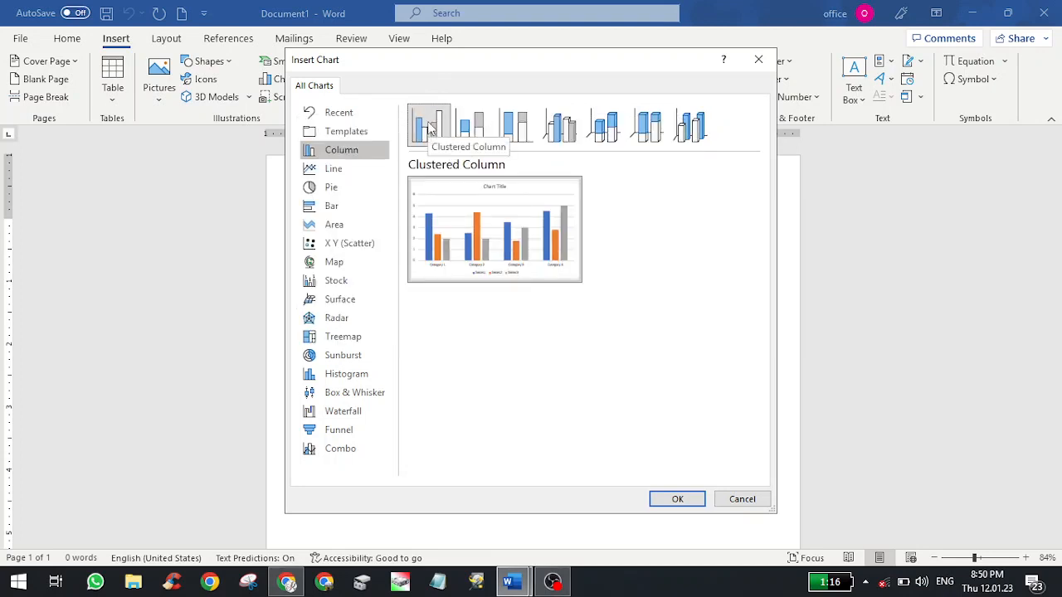
pyautogui.click(697, 127)
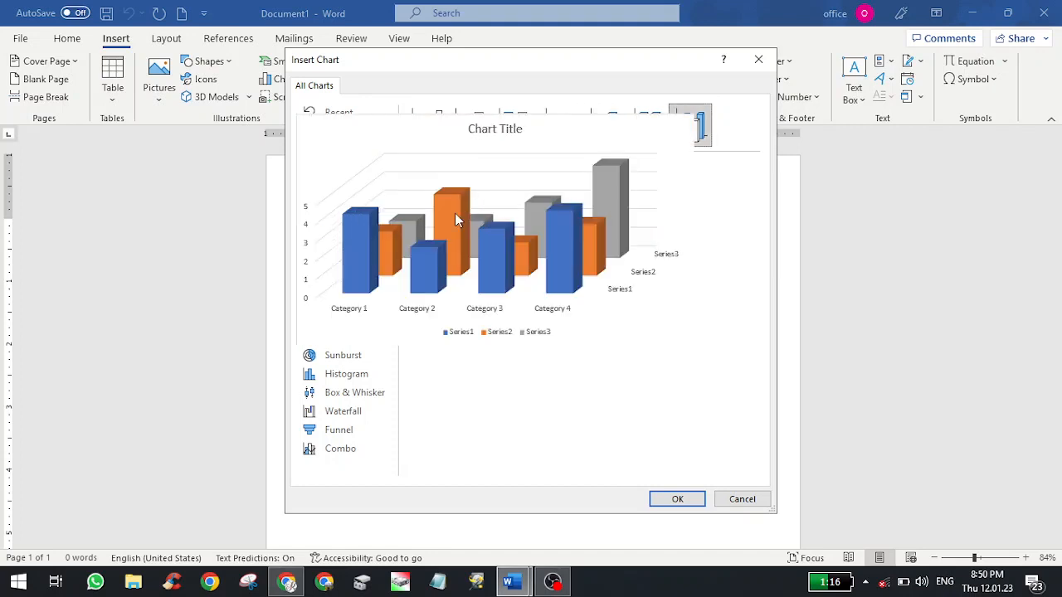
pyautogui.moveTo(472, 237)
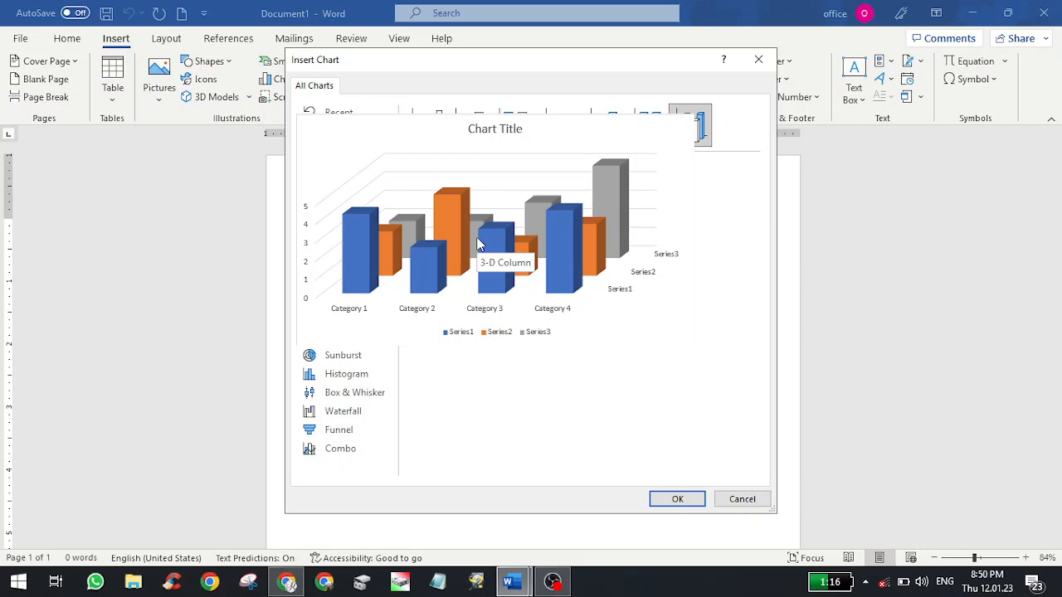
pyautogui.click(428, 121)
pyautogui.moveTo(506, 292)
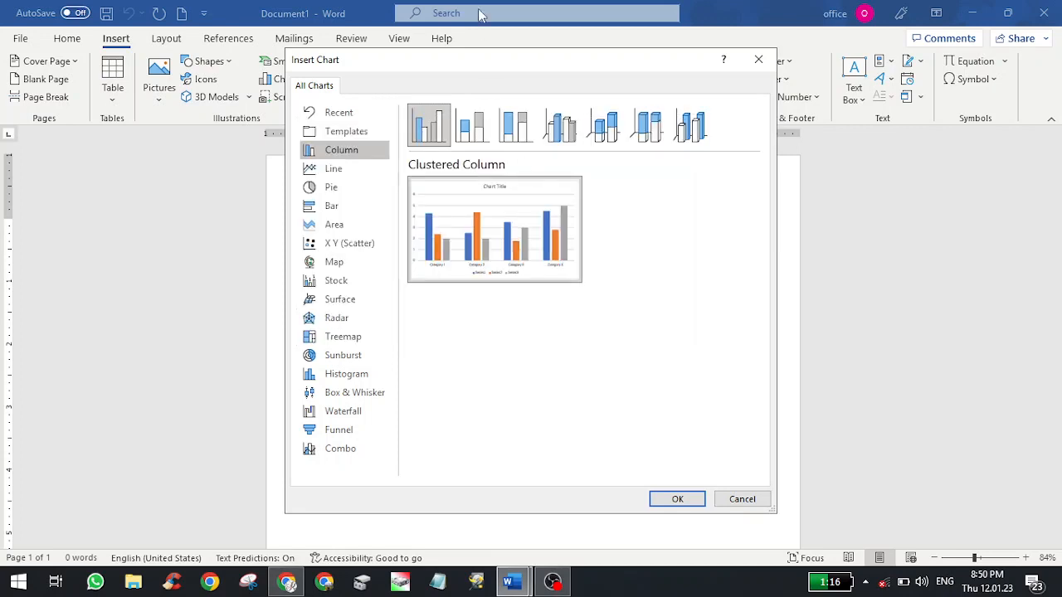
# Examine the line chart subtypes Stacked Line, 100% Stacked Line, Line with Markers and 3-D Line
pyautogui.click(361, 171)
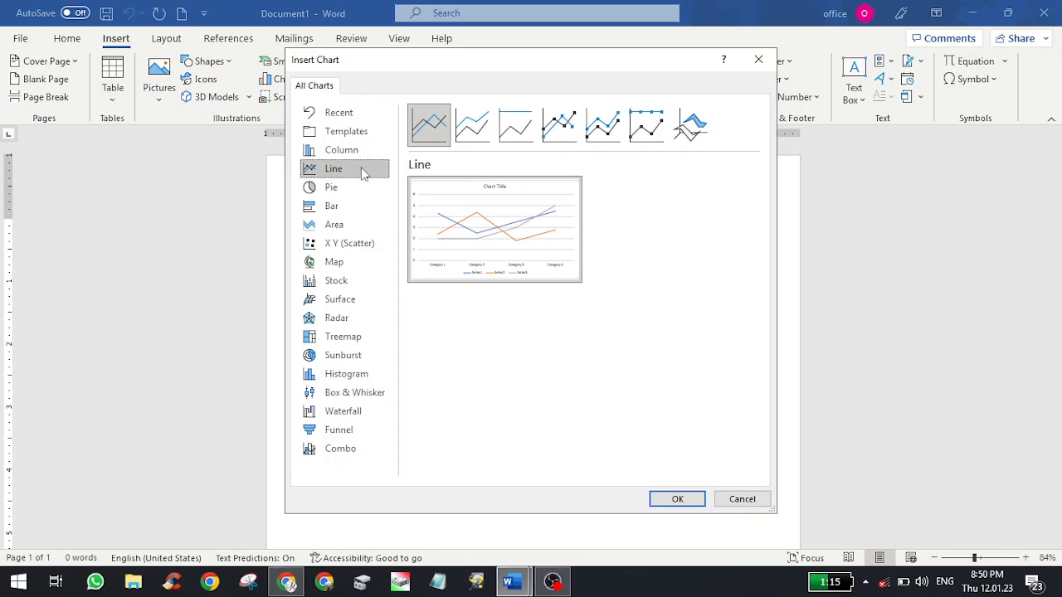
pyautogui.click(480, 140)
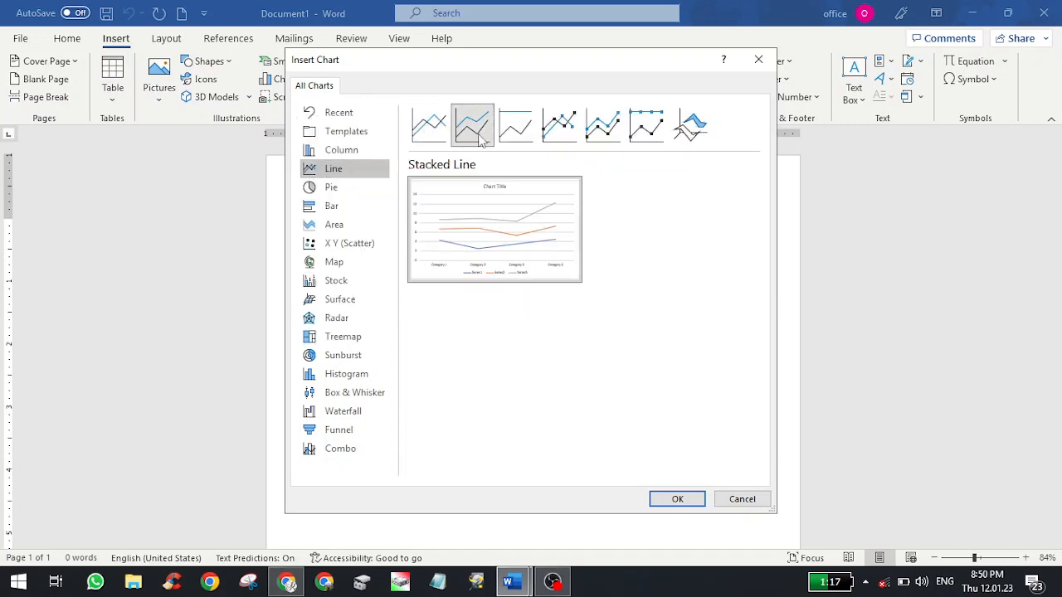
pyautogui.click(517, 137)
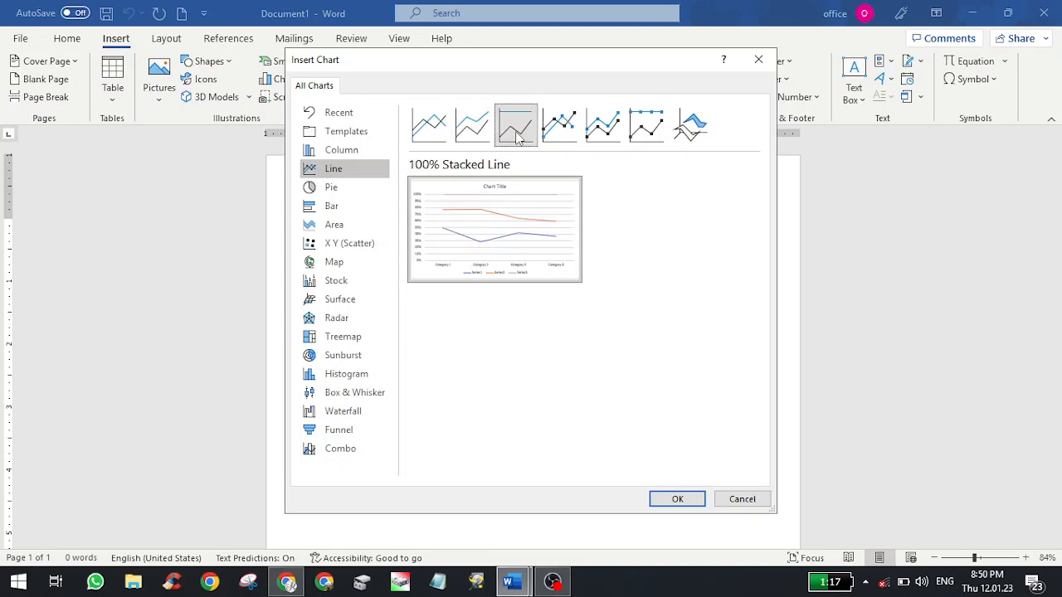
pyautogui.click(561, 138)
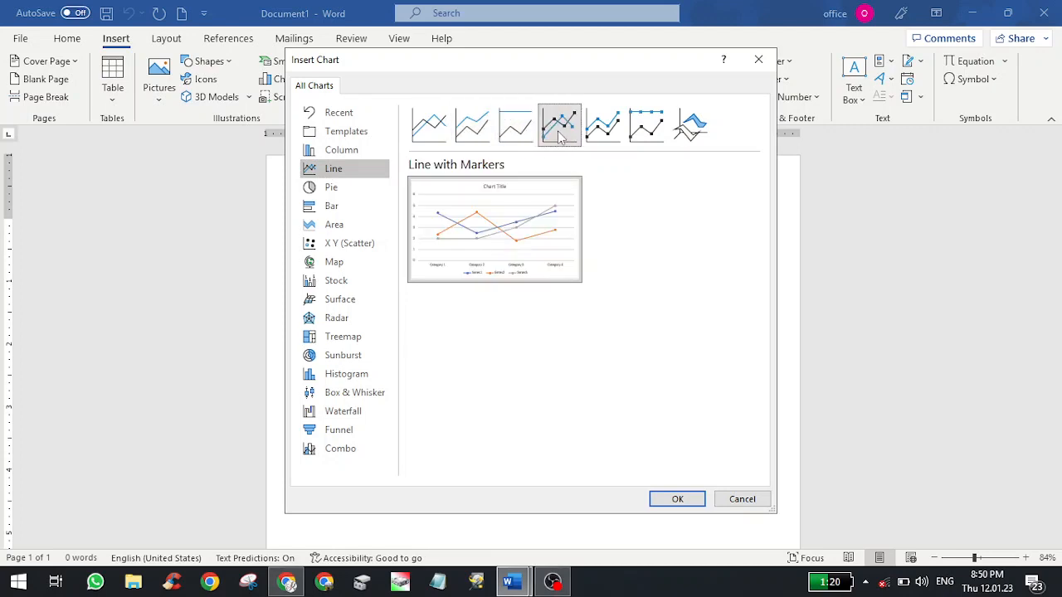
pyautogui.click(481, 141)
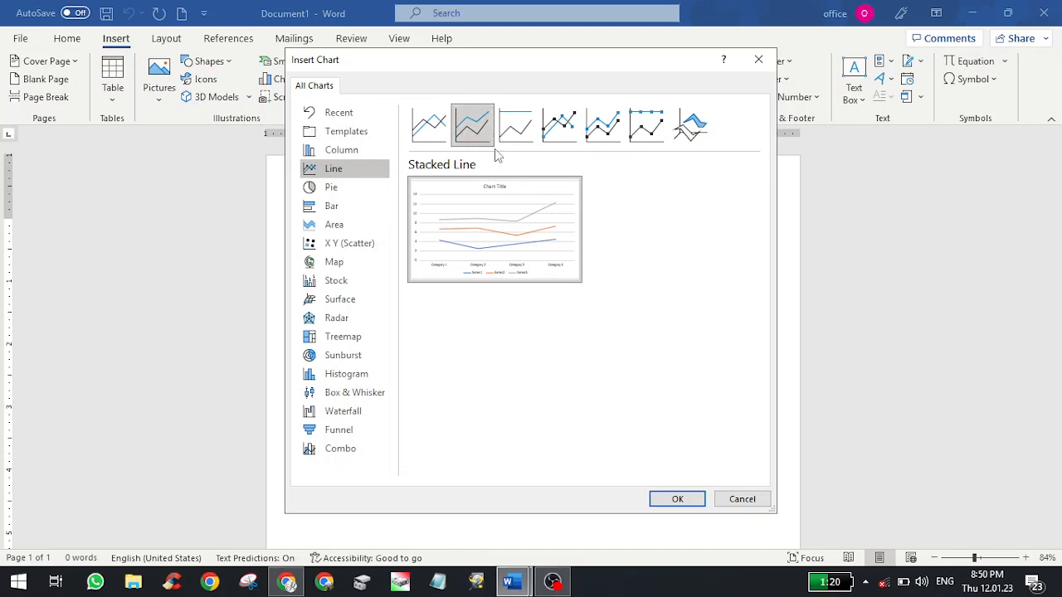
pyautogui.click(563, 131)
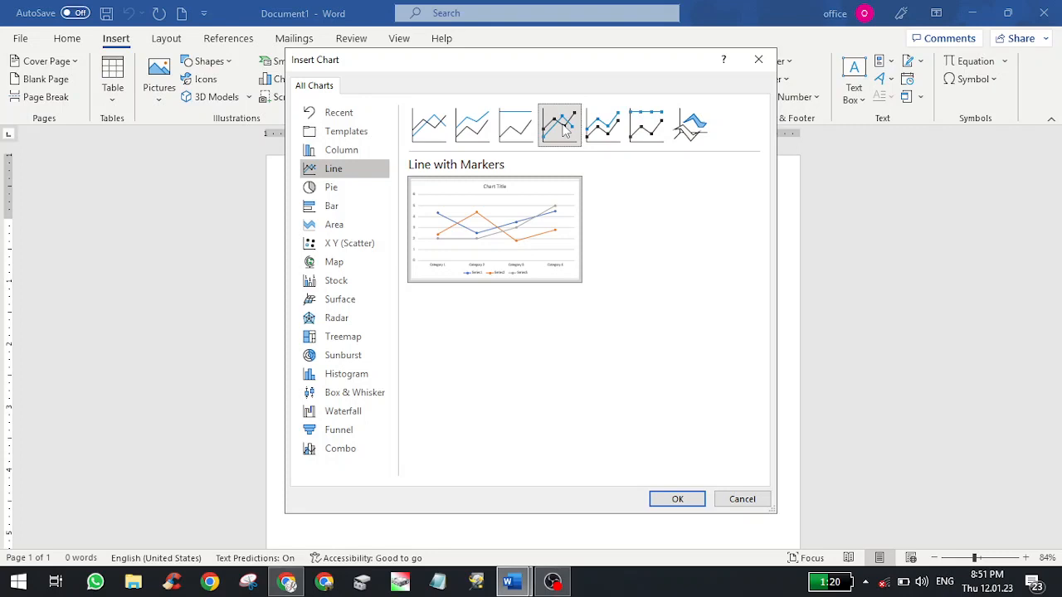
pyautogui.click(692, 138)
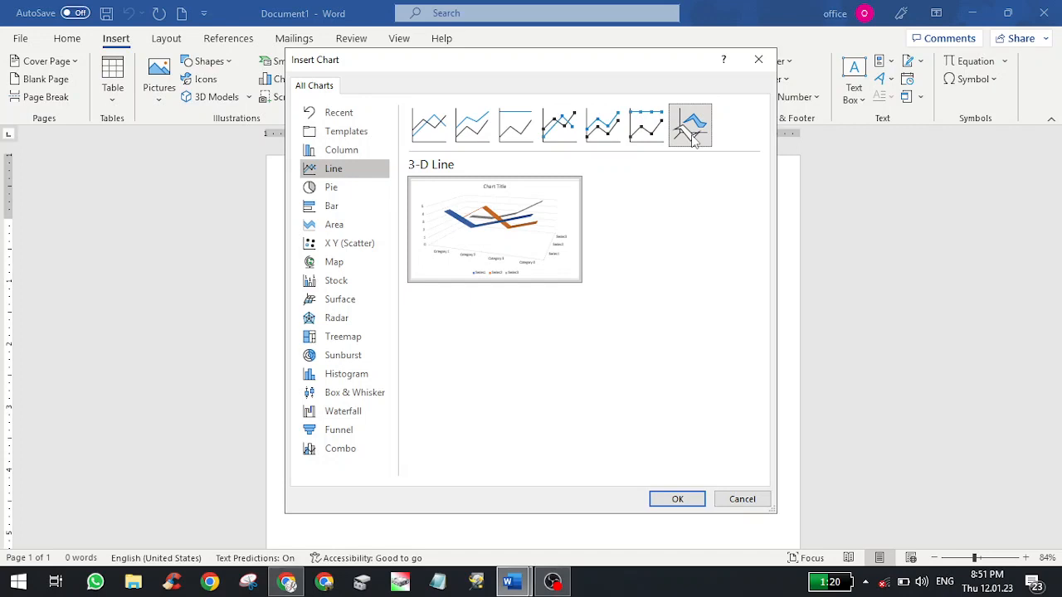
pyautogui.moveTo(567, 211)
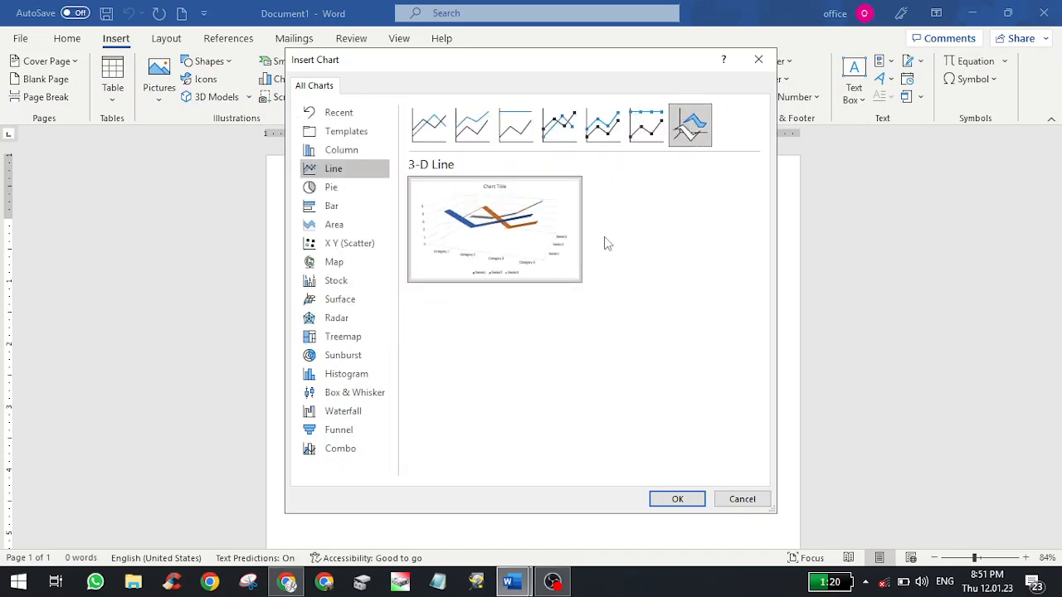
# Preview the pie chart subtypes Pie, 3-D Pie and Doughnut
pyautogui.click(337, 192)
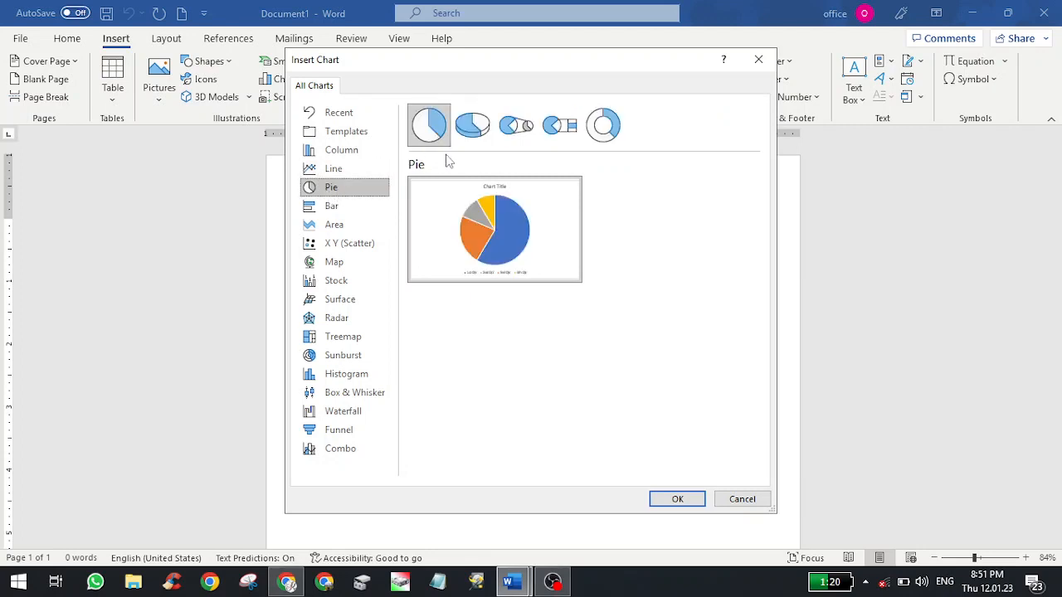
pyautogui.click(467, 131)
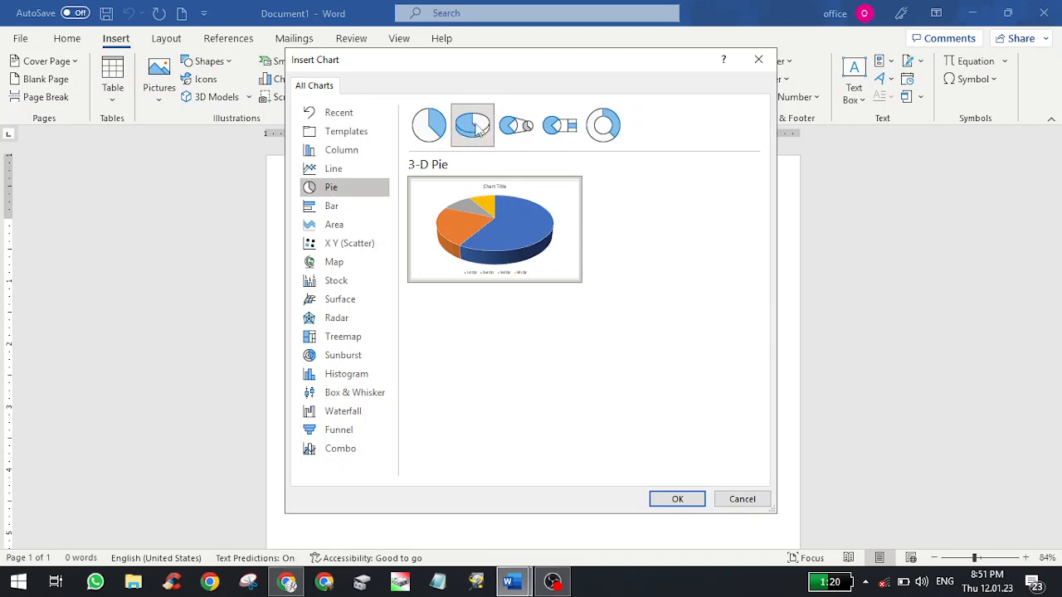
pyautogui.click(613, 132)
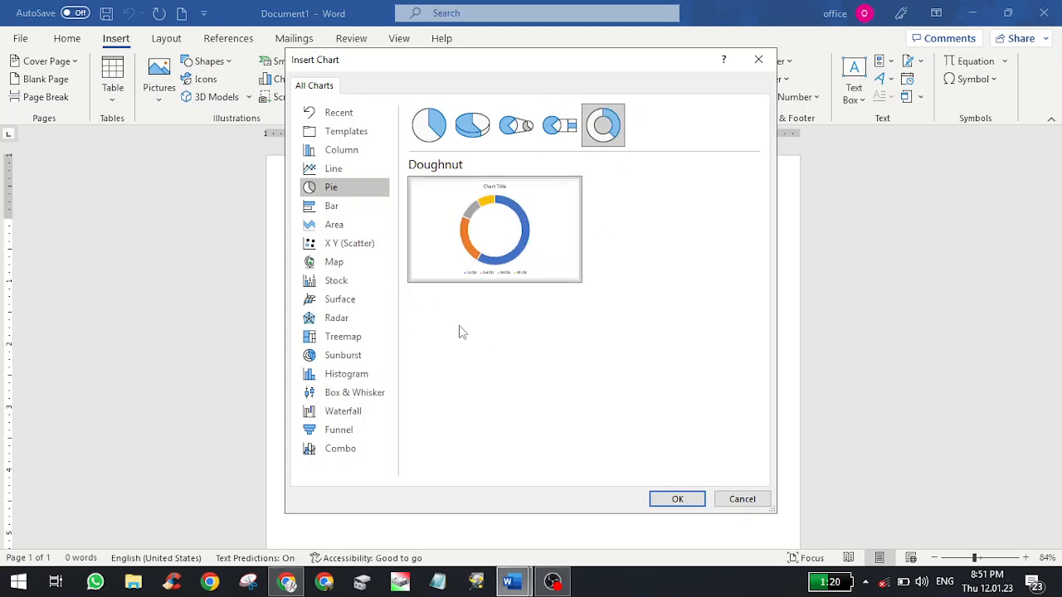
# Insert a Clustered Column chart into the document
pyautogui.click(338, 152)
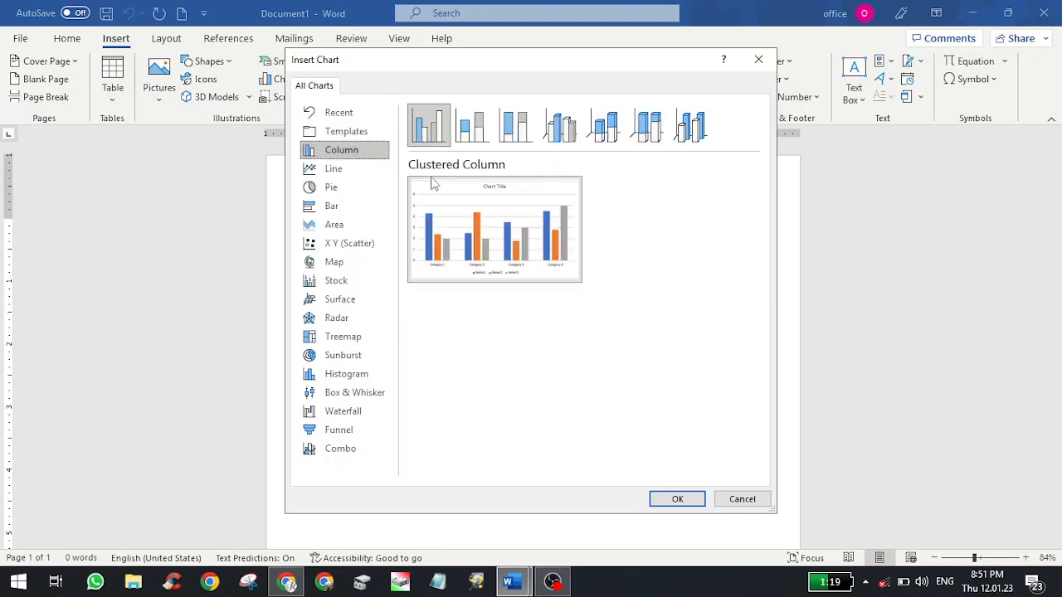
pyautogui.moveTo(473, 214)
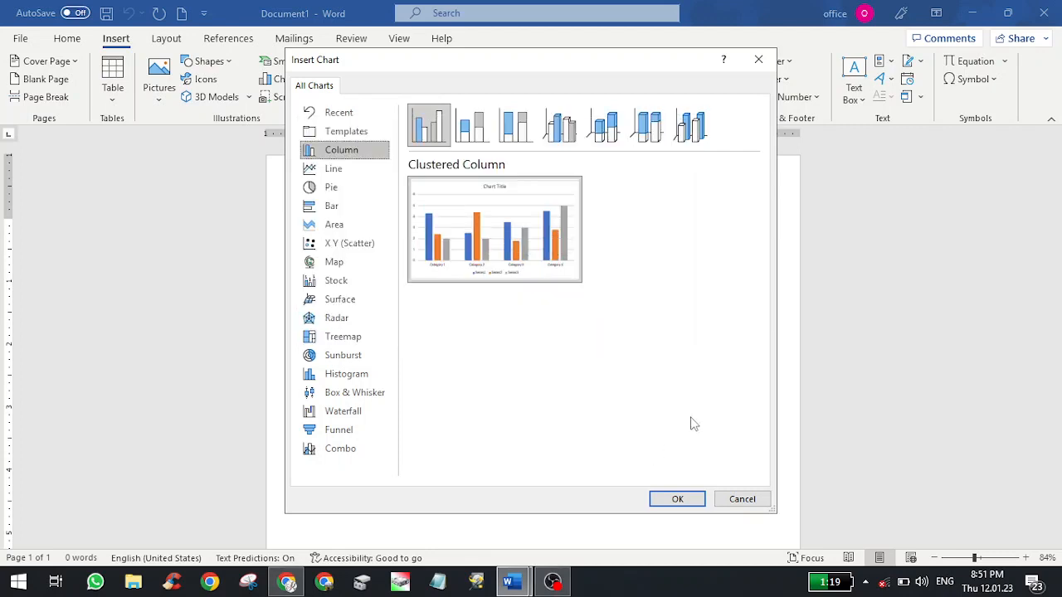
pyautogui.click(677, 501)
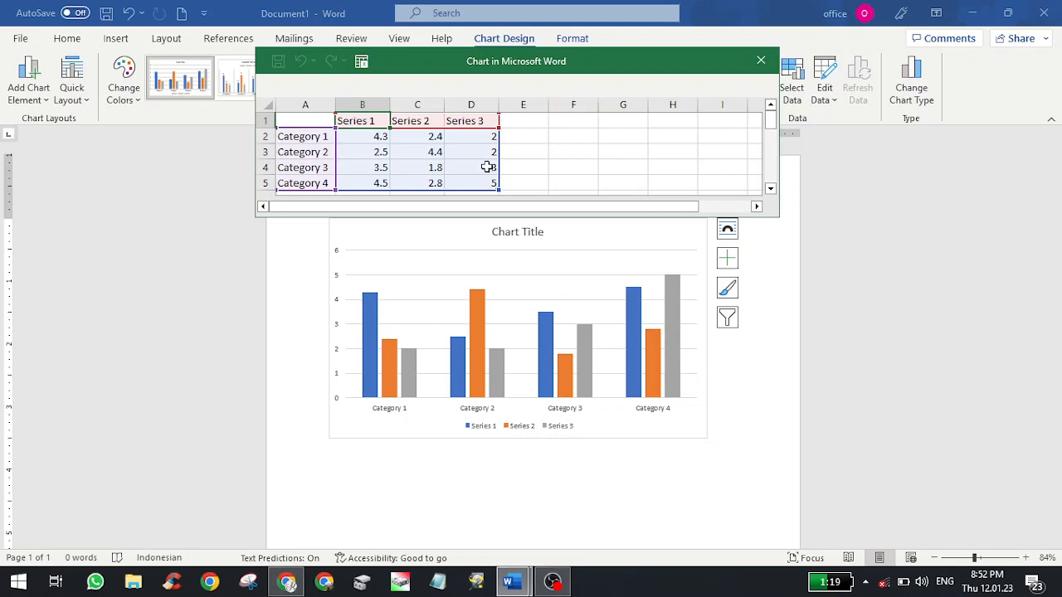
# Review the chart-making instructions in the other open document, from BAB X MEMBUAT GRAFIK to the Values section, and return to the chart's data sheet
pyautogui.moveTo(516, 580)
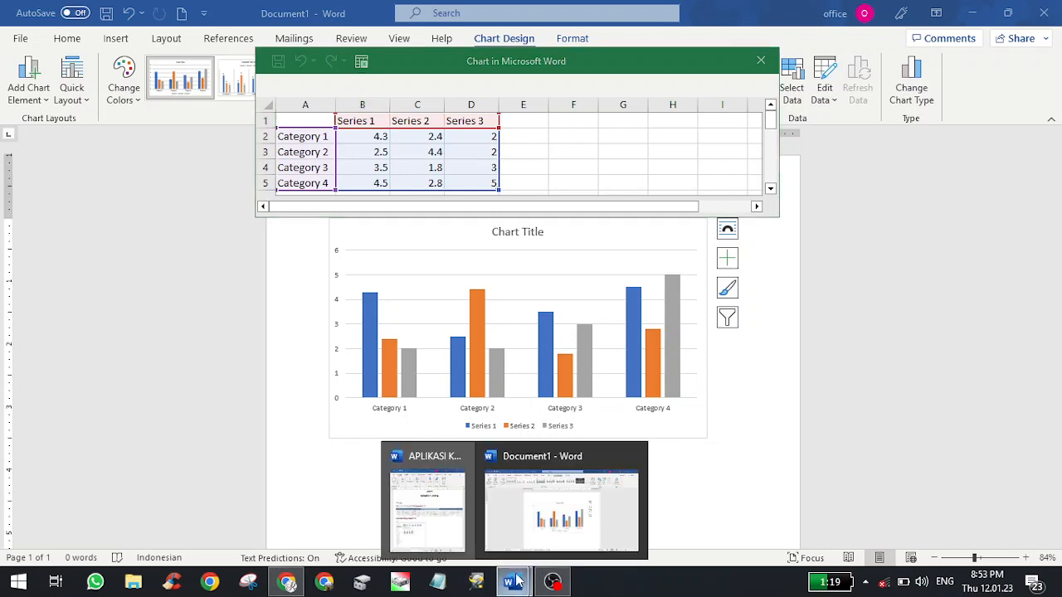
pyautogui.click(424, 513)
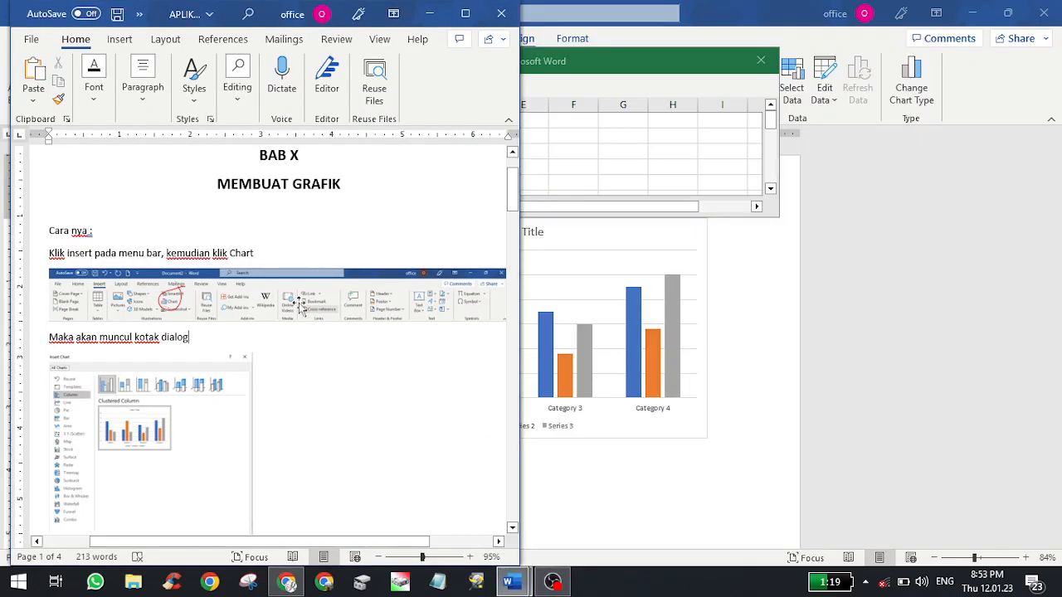
pyautogui.scroll(-1, 314, 382)
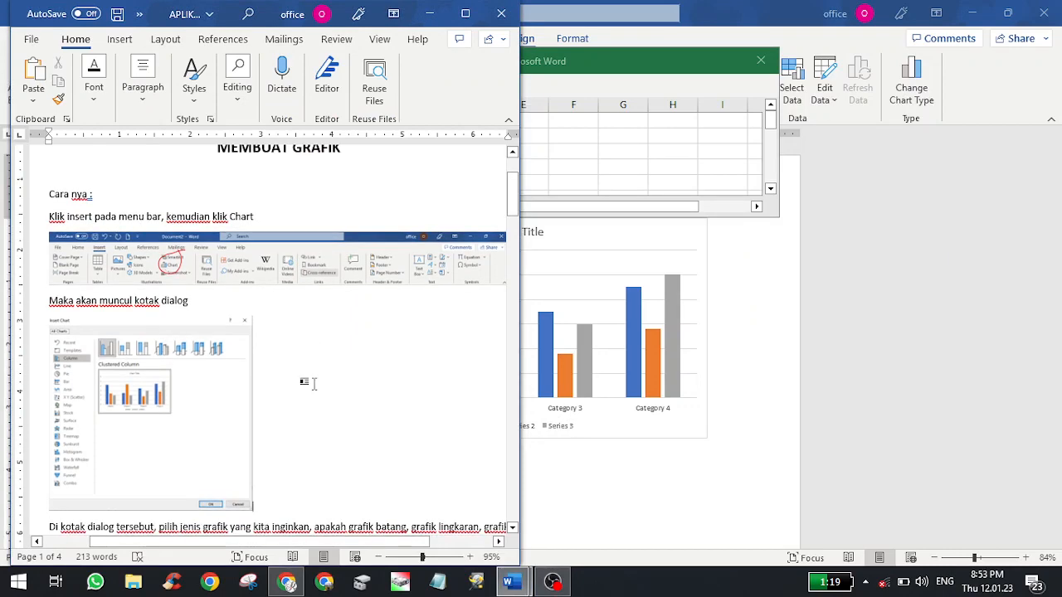
pyautogui.scroll(-10, 314, 383)
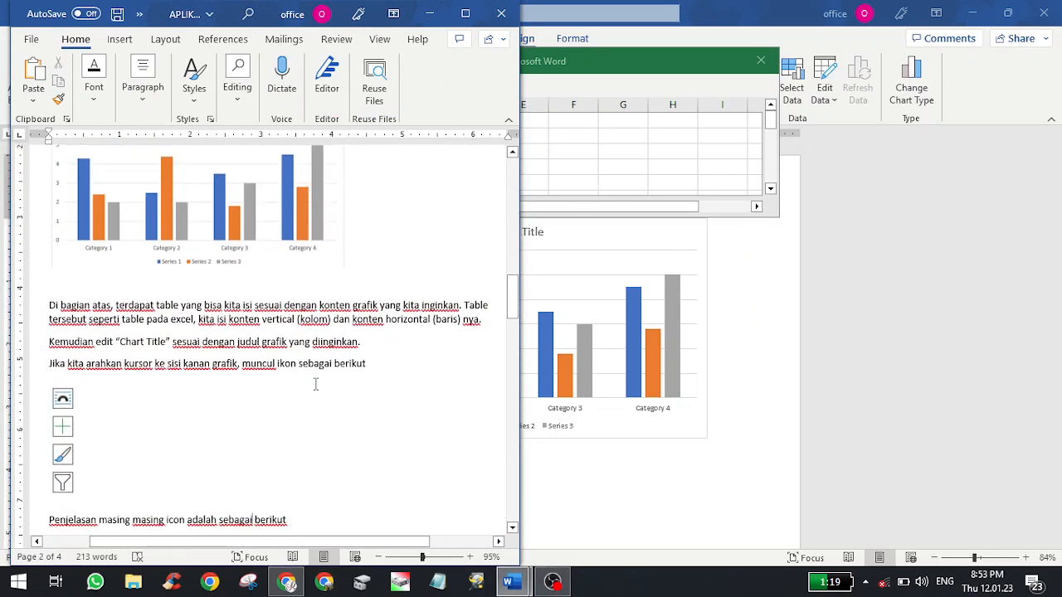
pyautogui.scroll(10, 315, 383)
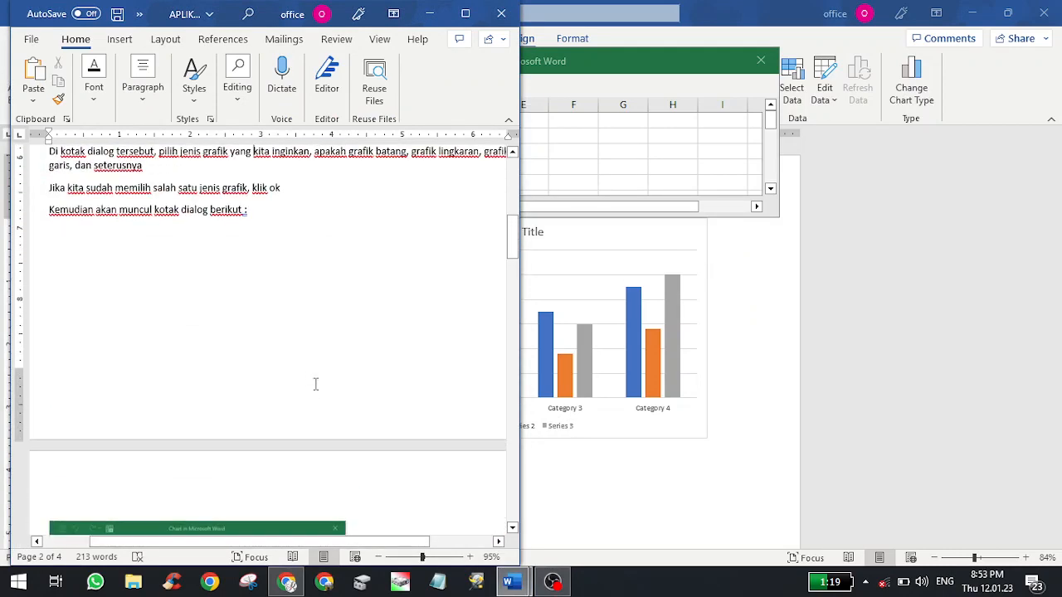
pyautogui.scroll(-5, 315, 387)
pyautogui.scroll(-8, 315, 387)
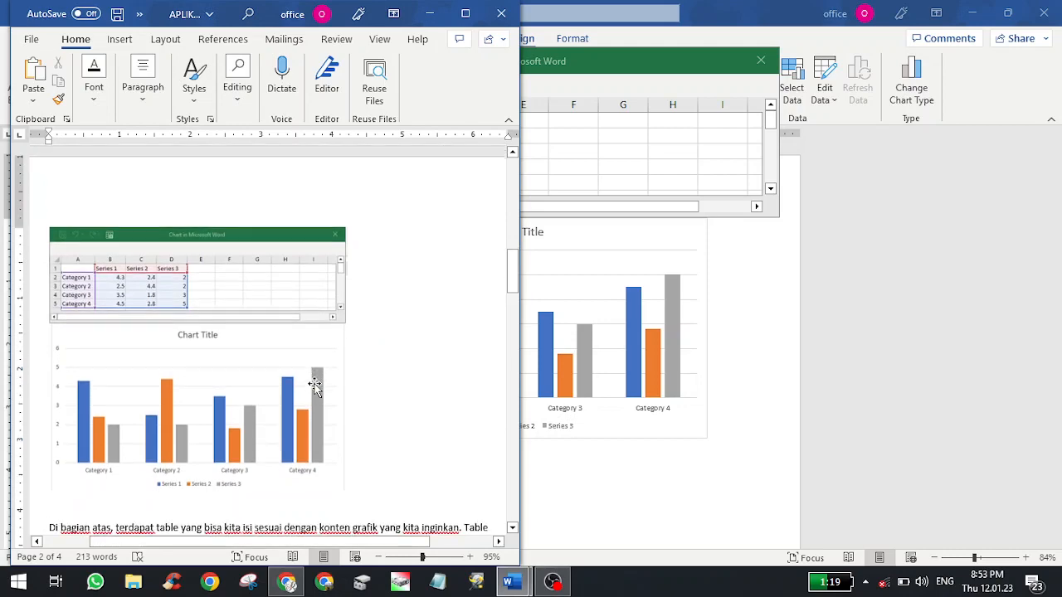
pyautogui.scroll(-10, 314, 382)
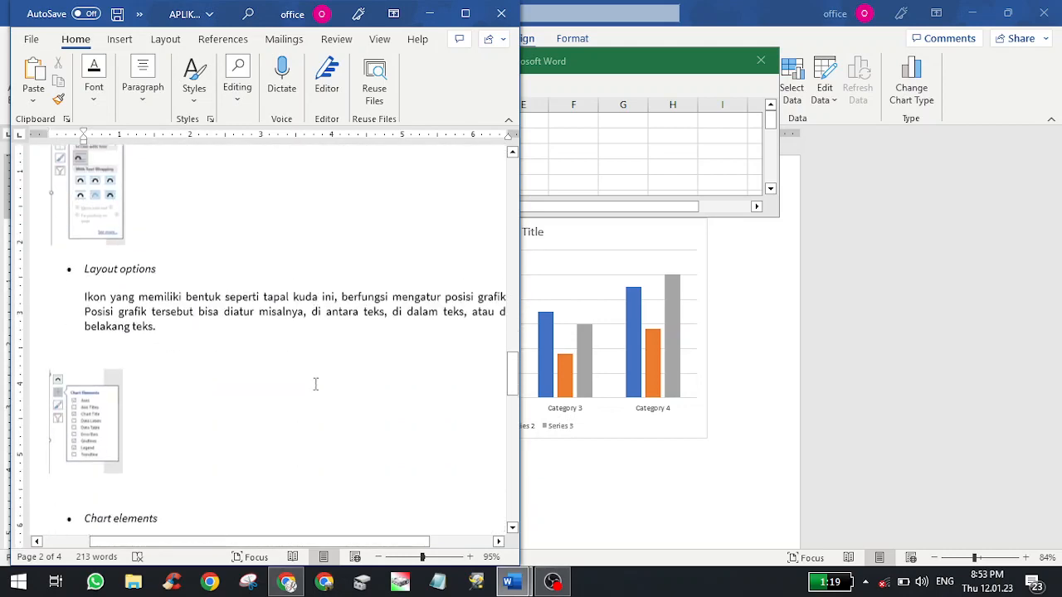
pyautogui.scroll(-2, 314, 383)
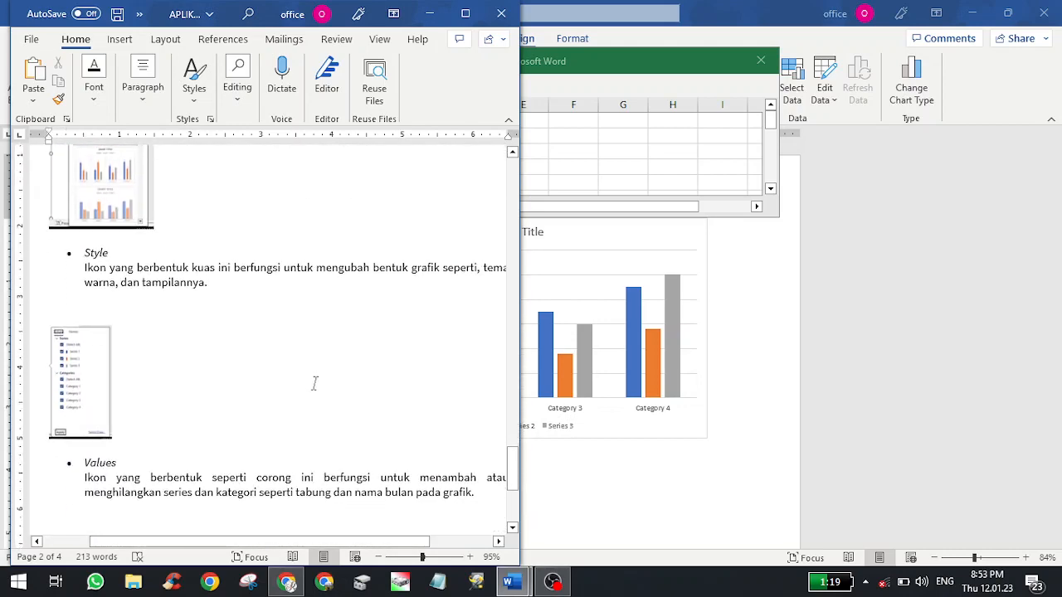
pyautogui.click(559, 151)
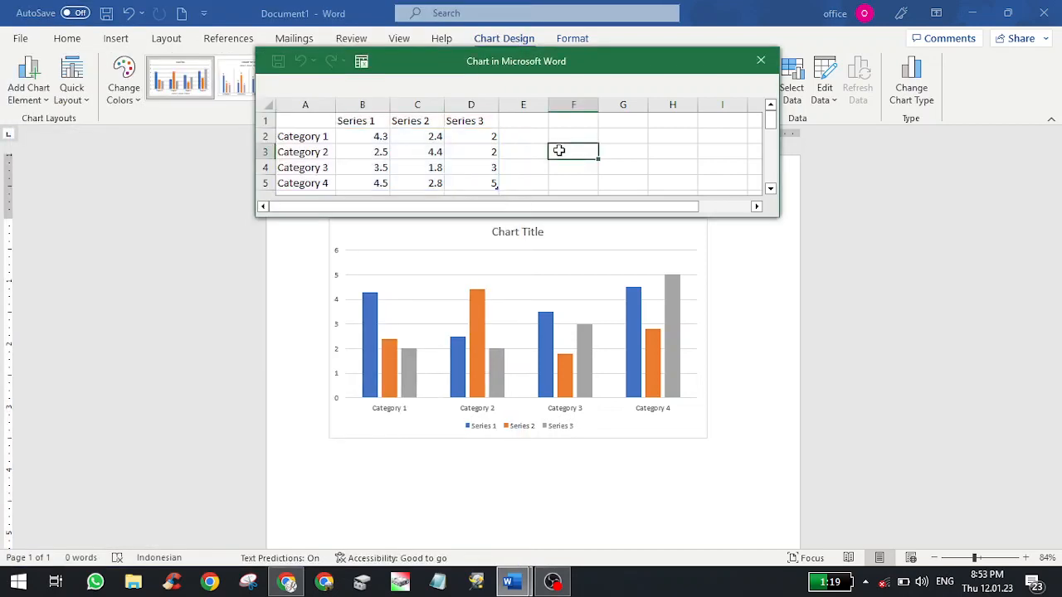
# Rename the three series headers in the chart's data sheet to BERAS, MINYAK and TELUR
pyautogui.click(362, 121)
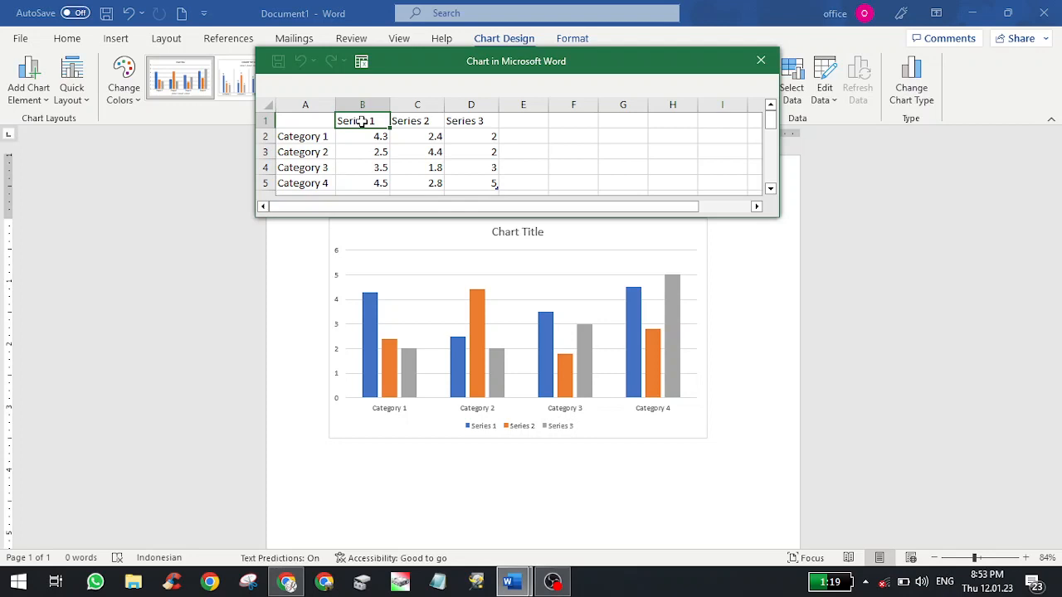
pyautogui.write('bera')
pyautogui.press('Return')
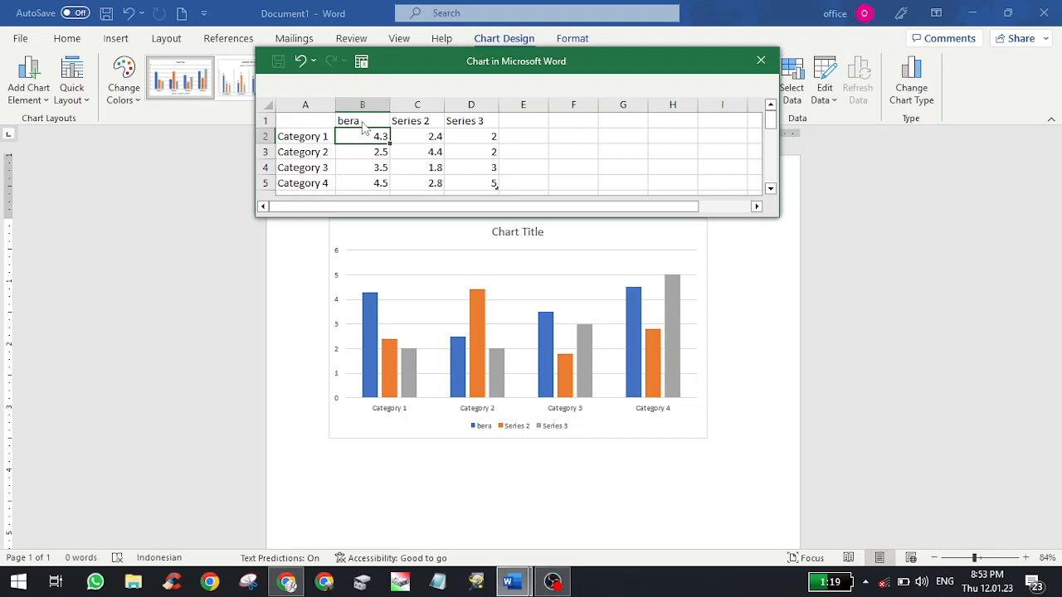
pyautogui.click(362, 122)
pyautogui.write('BERAS')
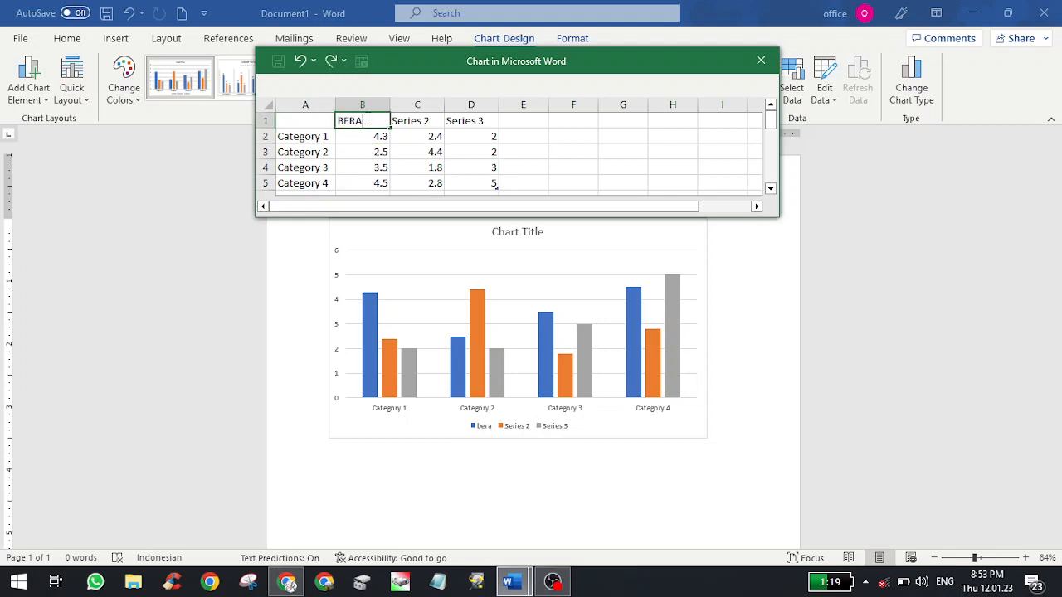
pyautogui.click(423, 121)
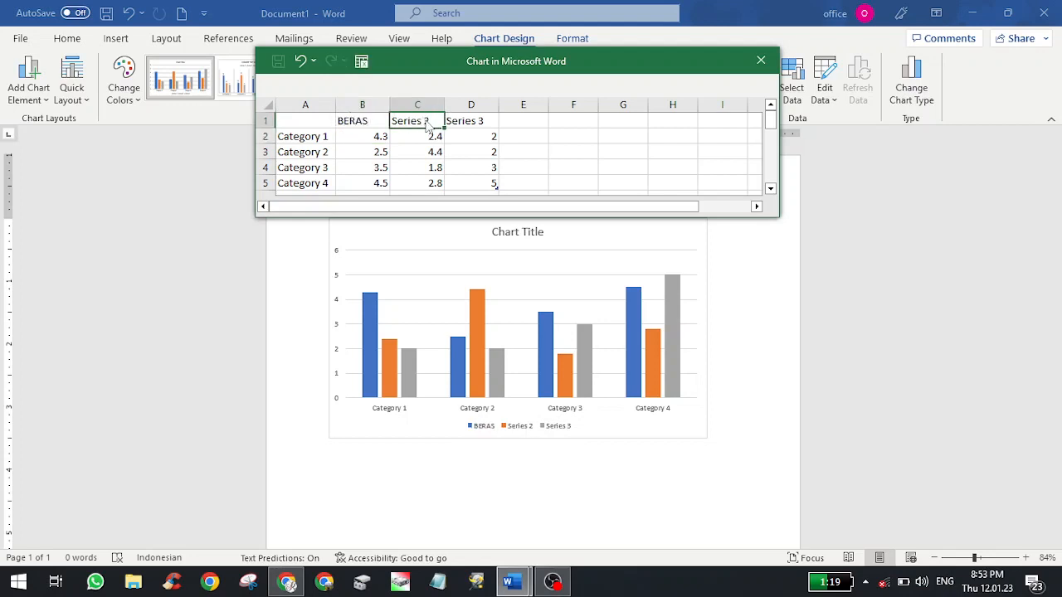
pyautogui.write('MINYAK')
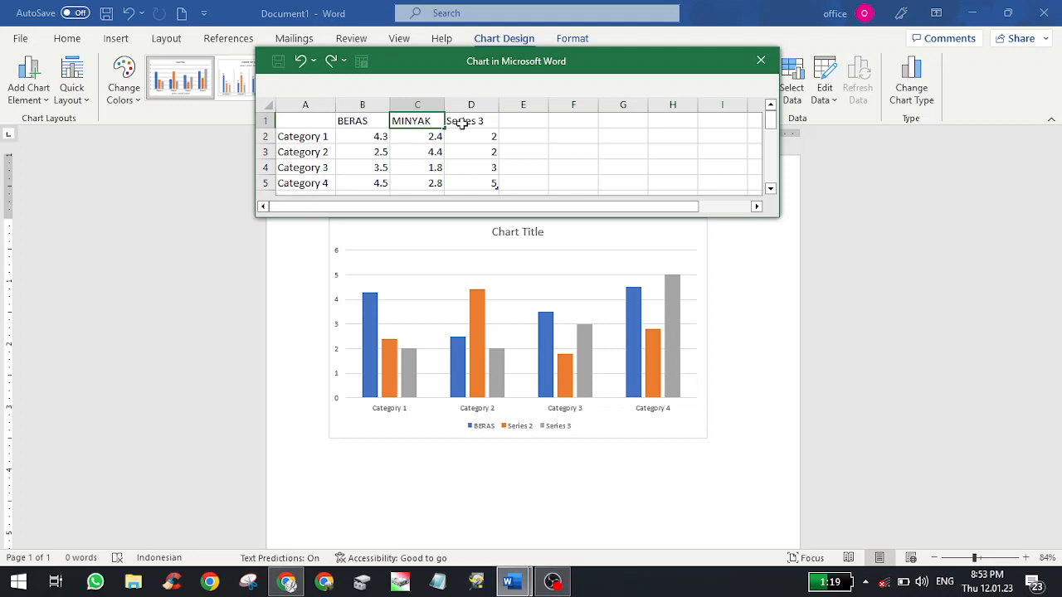
pyautogui.click(469, 121)
pyautogui.write('TELUR')
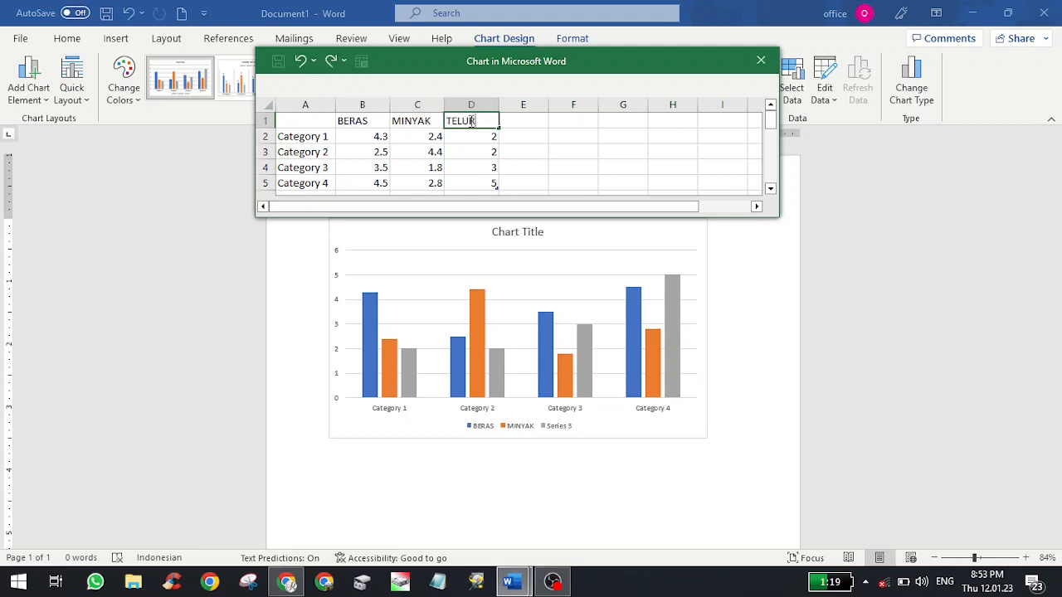
# Rename the four categories in the chart's data sheet to JAKARTA, SEMARANG, BANDUNG and SURABAYA
pyautogui.click(310, 135)
pyautogui.write('JA')
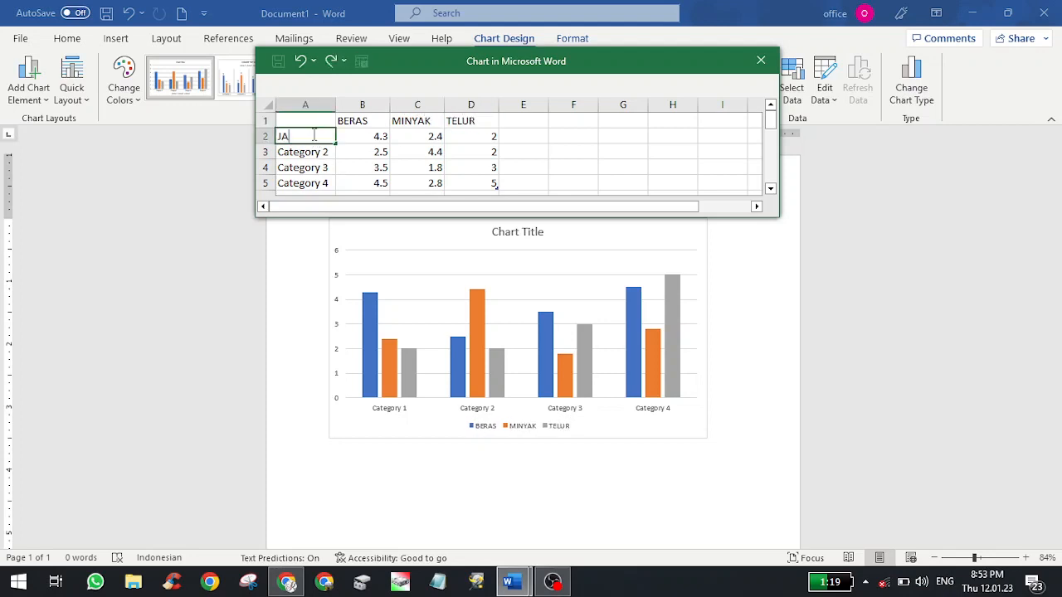
pyautogui.write('KARTA')
pyautogui.press('Return')
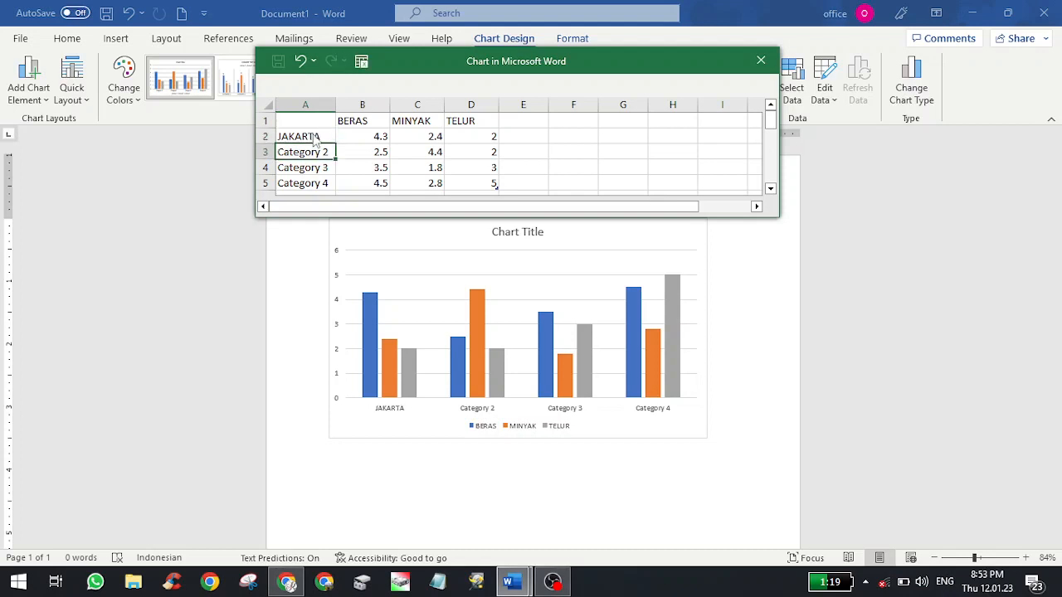
pyautogui.write('SEMARANG')
pyautogui.press('Return')
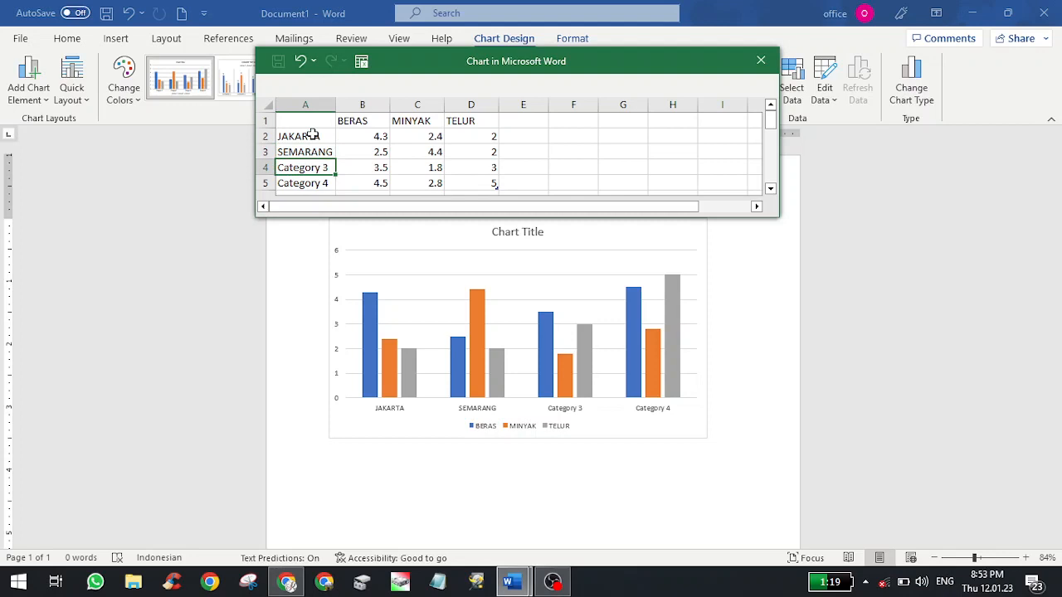
pyautogui.write('BA')
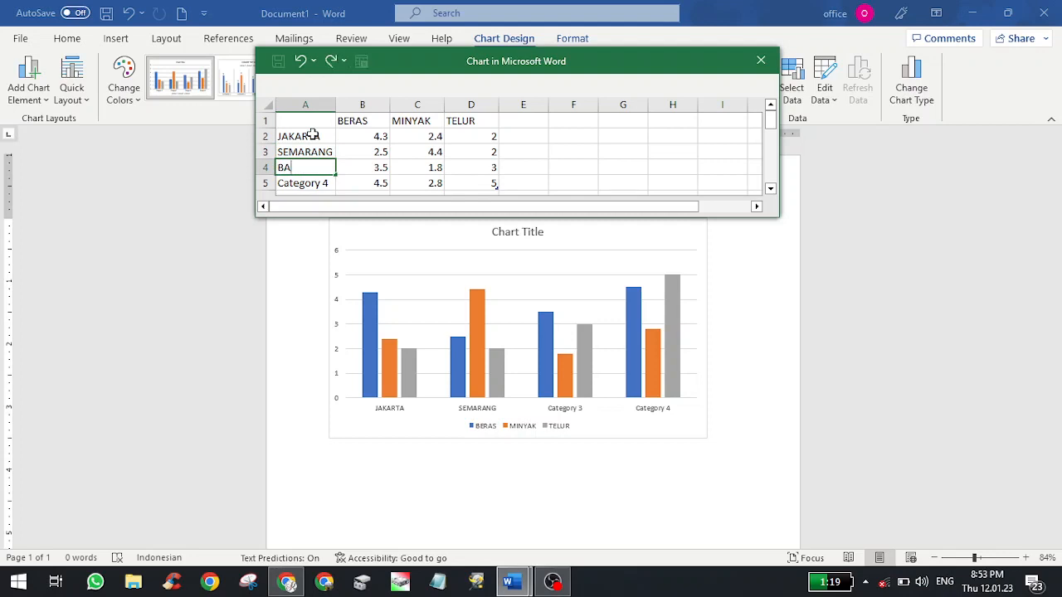
pyautogui.write('NDUNG')
pyautogui.press('Return')
pyautogui.write('SURABAYA')
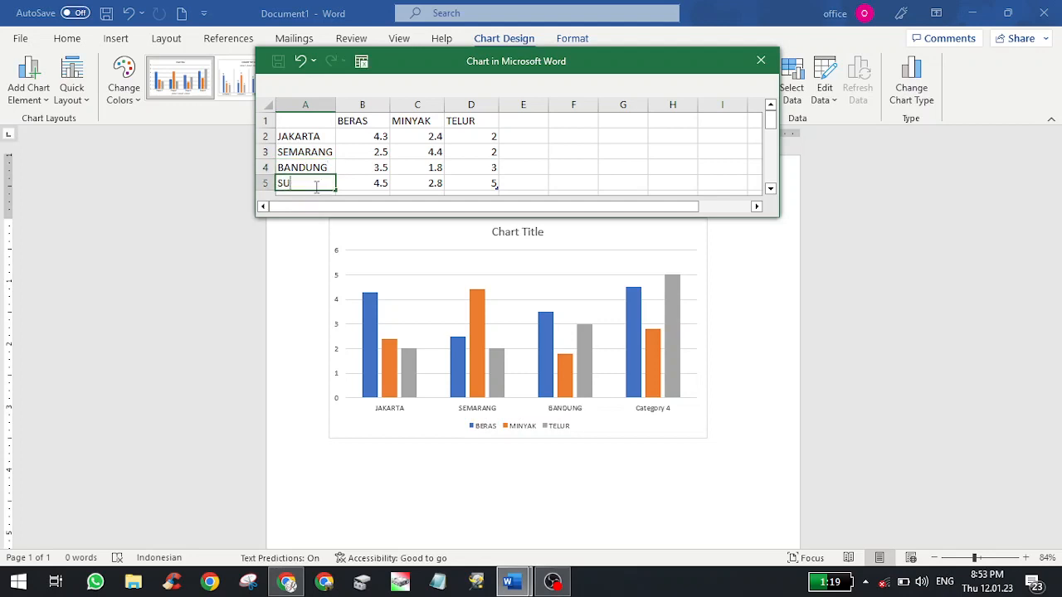
# Fill the BERAS column with 15000 for JAKARTA, 13000 for SEMARANG, 14500 for BANDUNG and 15000 for SURABAYA
pyautogui.click(373, 139)
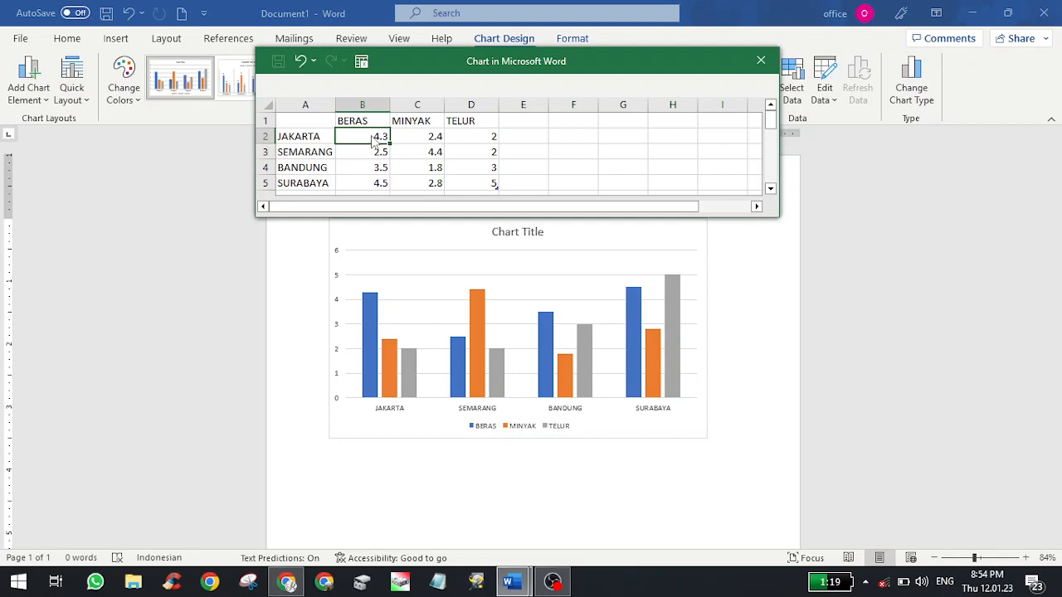
pyautogui.write('15000')
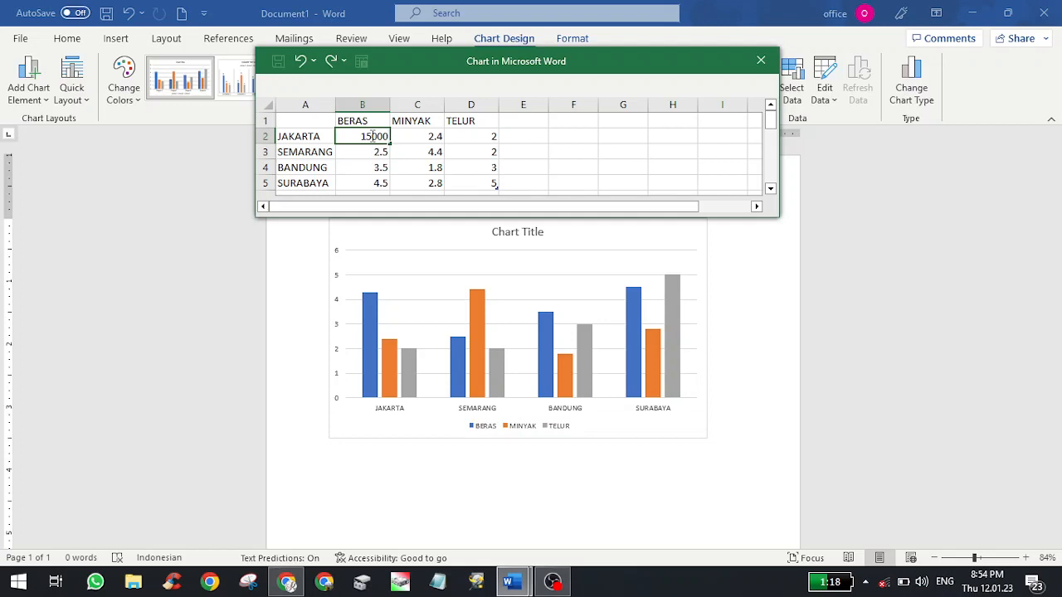
pyautogui.press('Return')
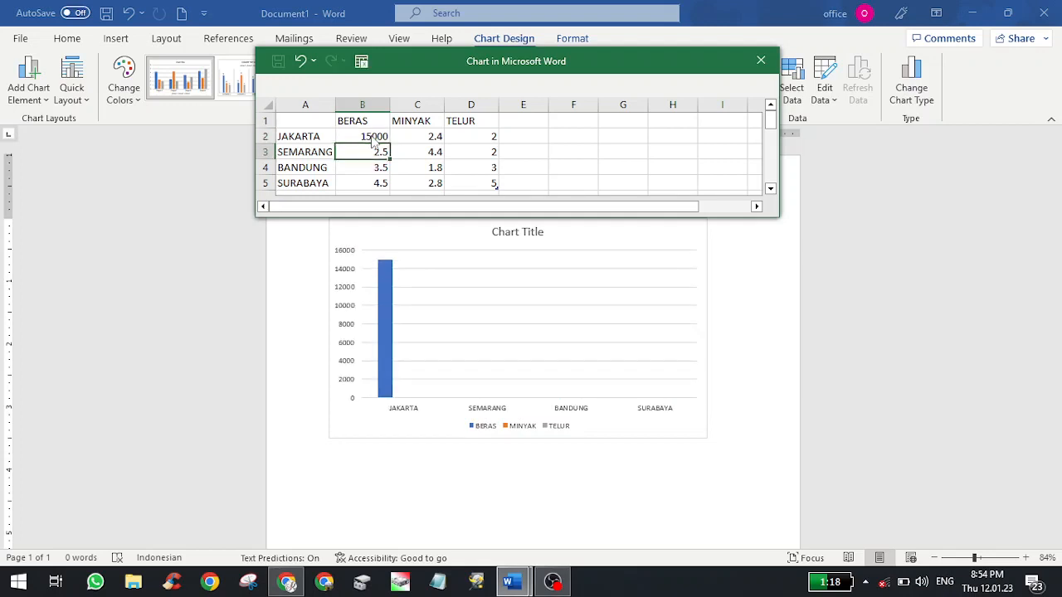
pyautogui.write('13000')
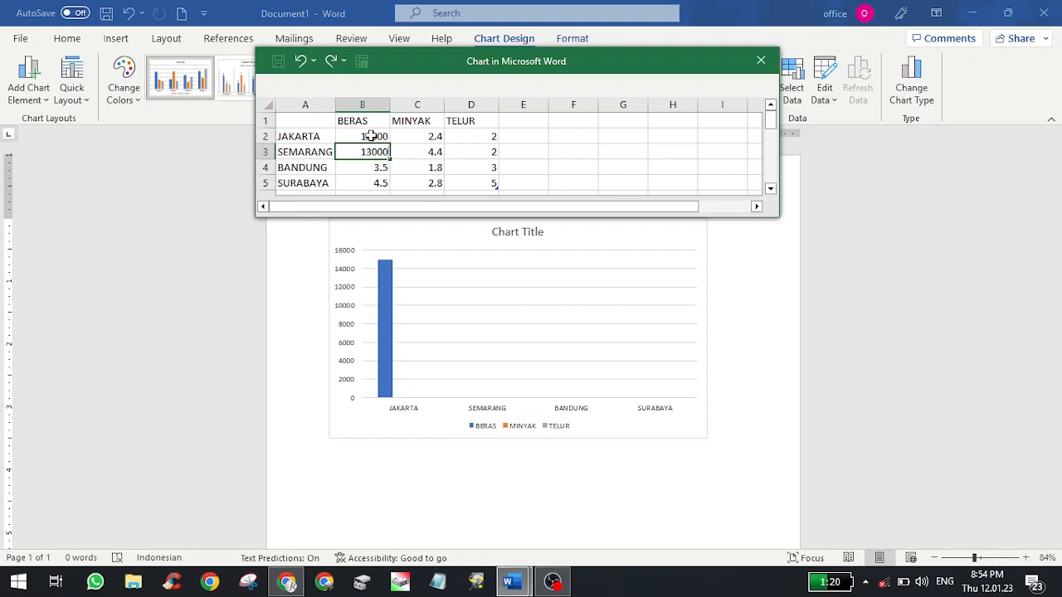
pyautogui.press('Return')
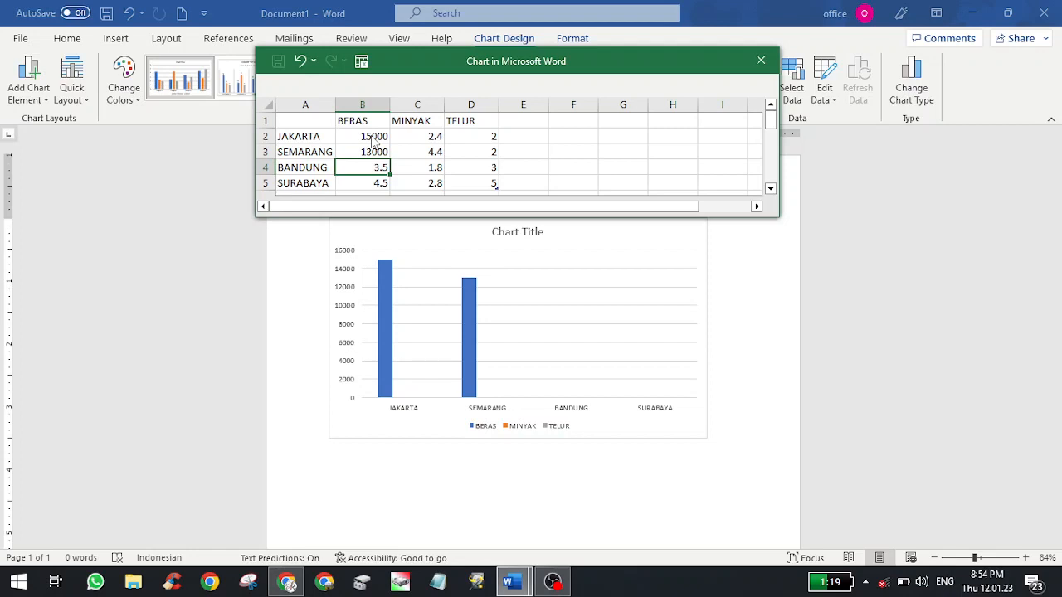
pyautogui.write('14500')
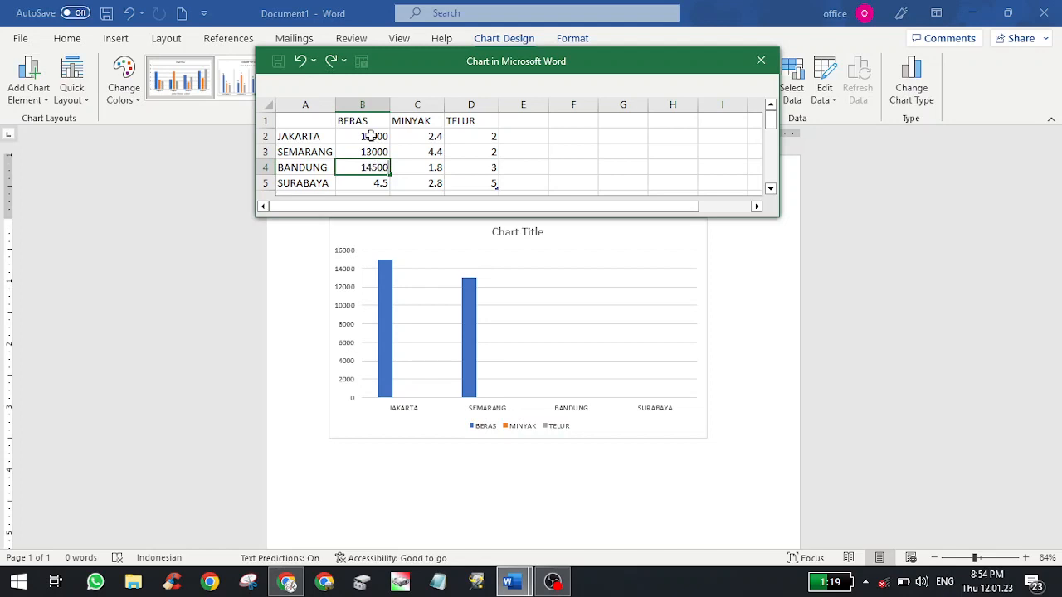
pyautogui.press('Return')
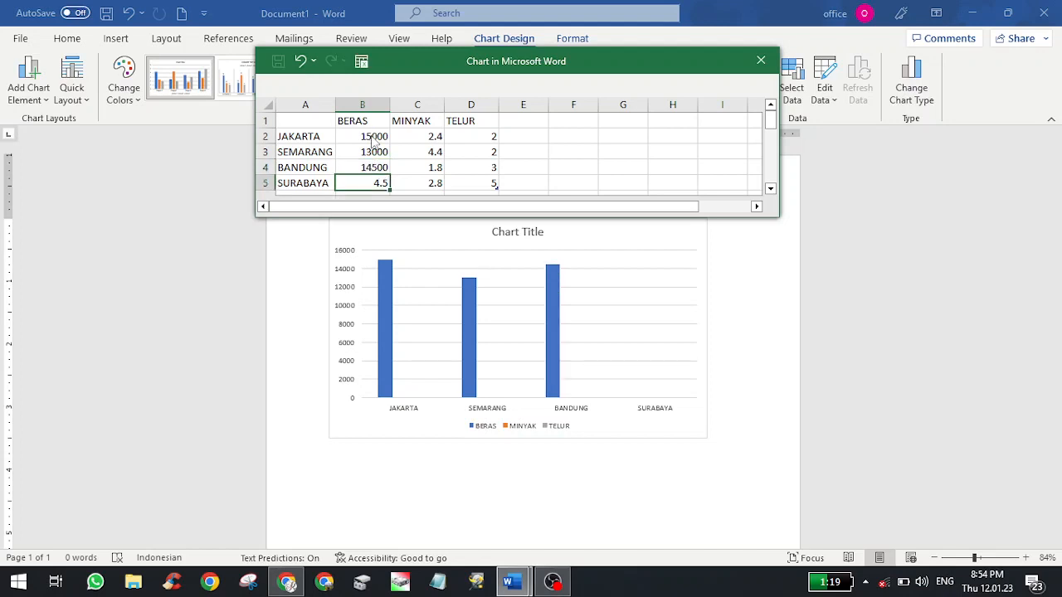
pyautogui.write('15000')
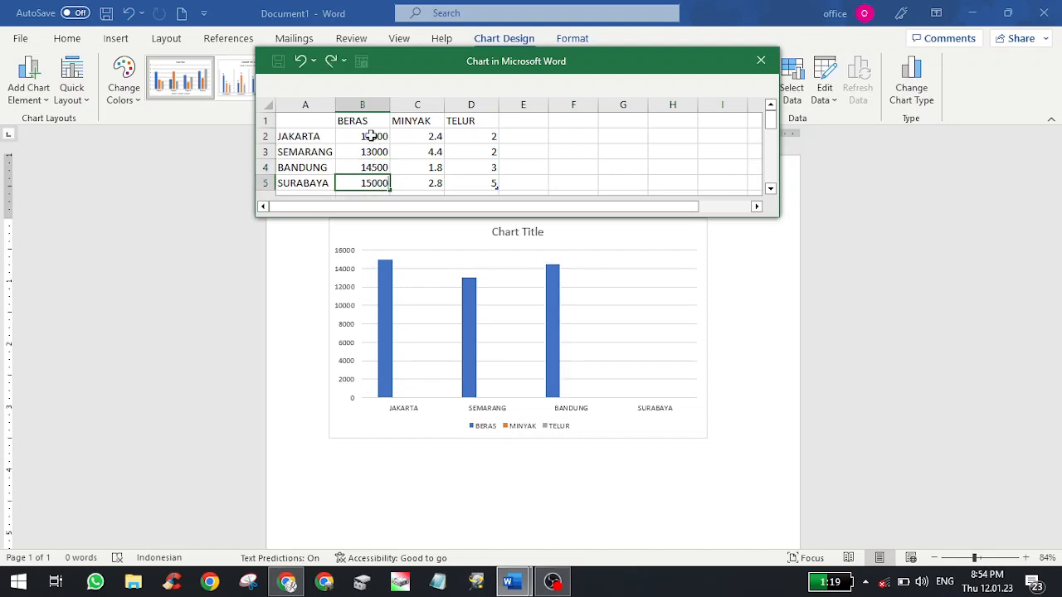
pyautogui.click(409, 139)
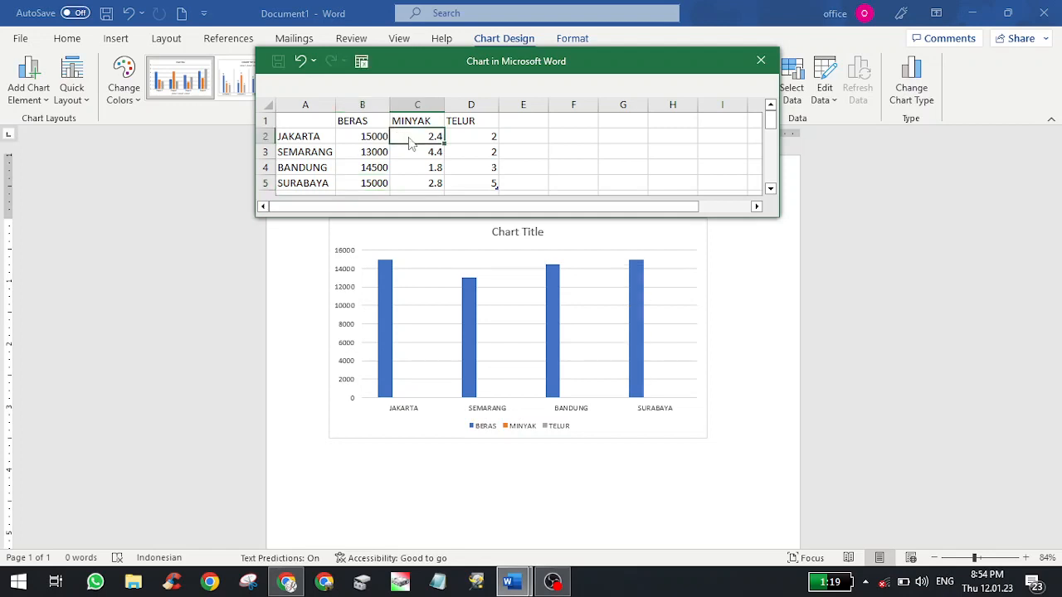
# Fill the MINYAK column with 18000 for JAKARTA, 16000 for SEMARANG, 17000 for BANDUNG and 17500 for SURABAYA
pyautogui.write('18')
pyautogui.write('---')
pyautogui.press('BackSpace')
pyautogui.press('BackSpace')
pyautogui.press('BackSpace')
pyautogui.write('000')
pyautogui.press('Return')
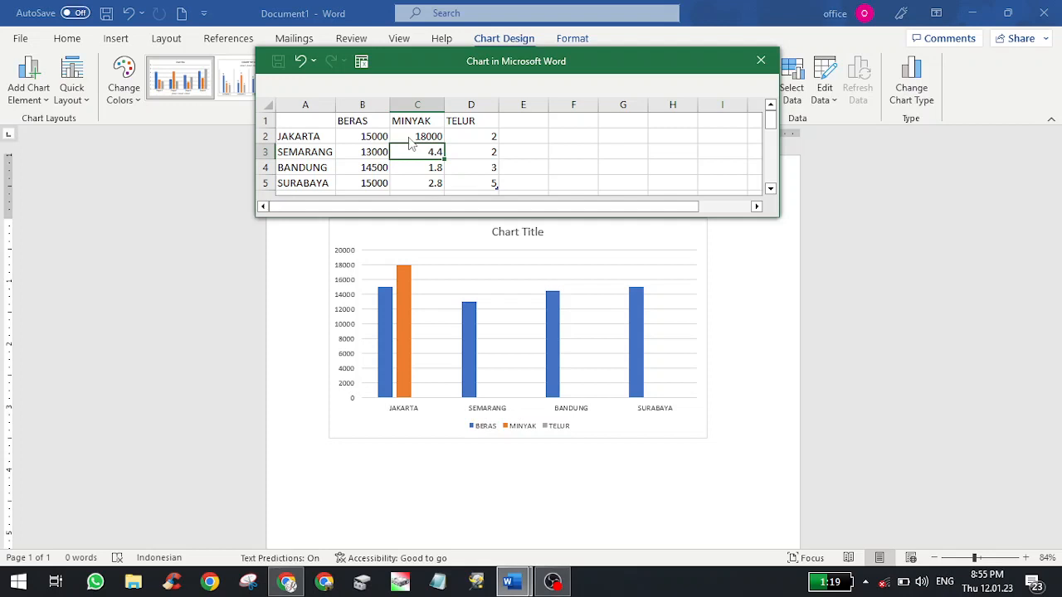
pyautogui.write('16000')
pyautogui.press('Return')
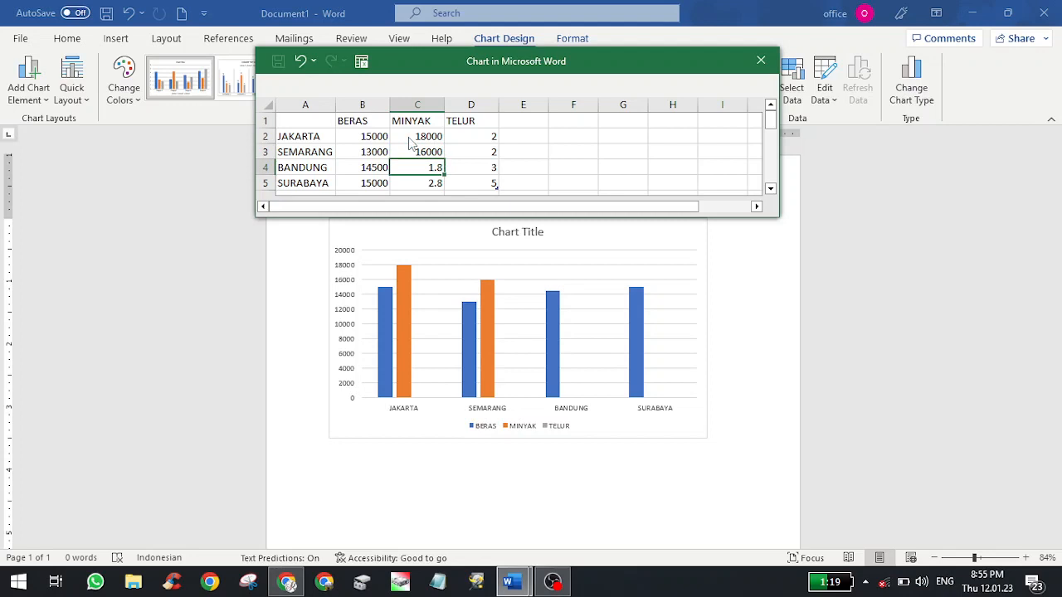
pyautogui.write('17000')
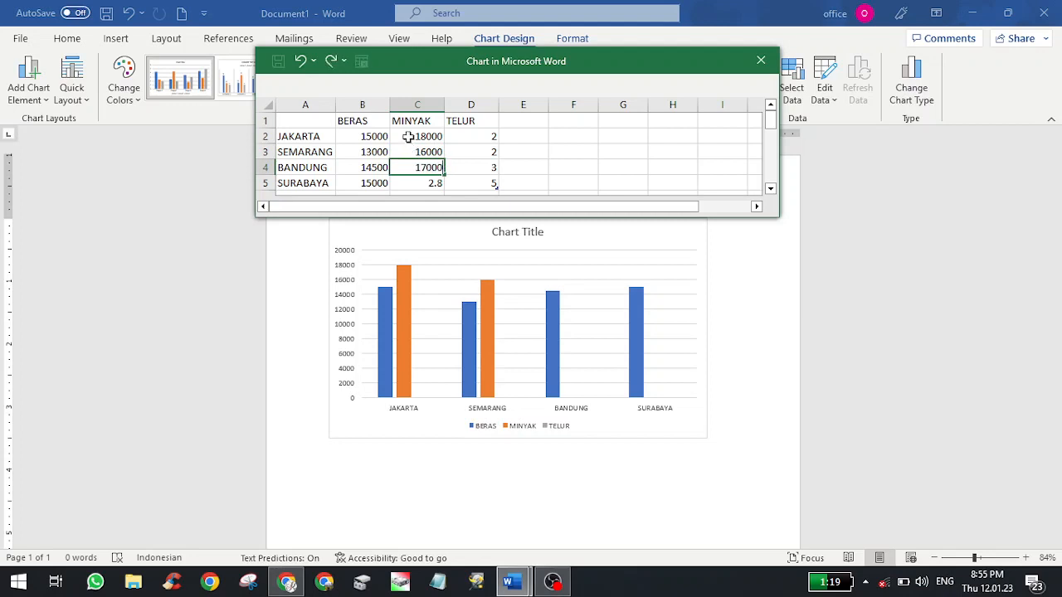
pyautogui.press('Return')
pyautogui.write('1')
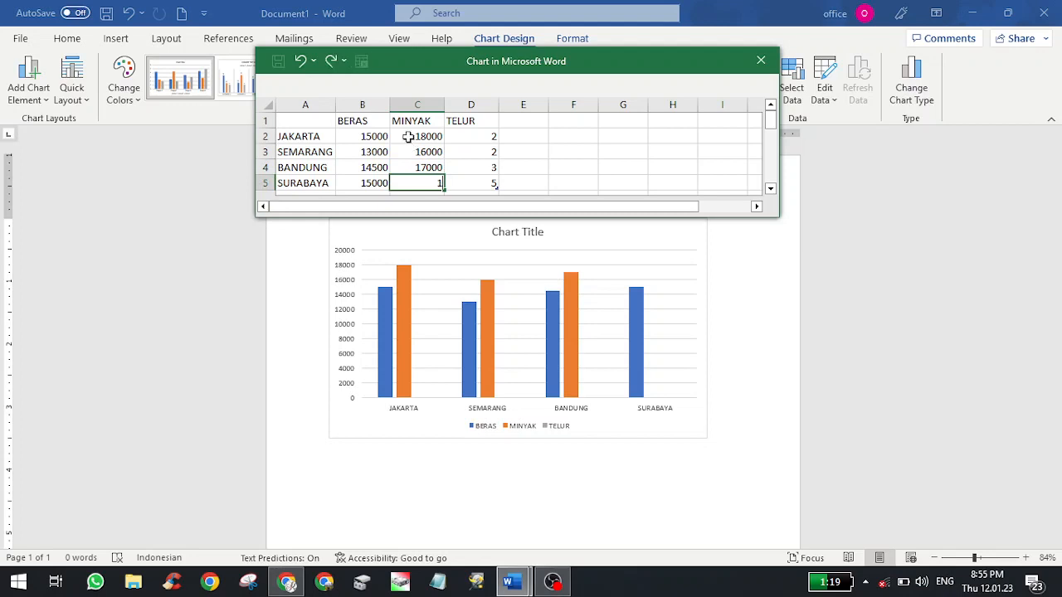
pyautogui.write('7500')
# Fill the TELUR column with 30000 for JAKARTA, 27000 for SEMARANG, 28000 for BANDUNG and 29000 for SURABAYA
pyautogui.click(463, 137)
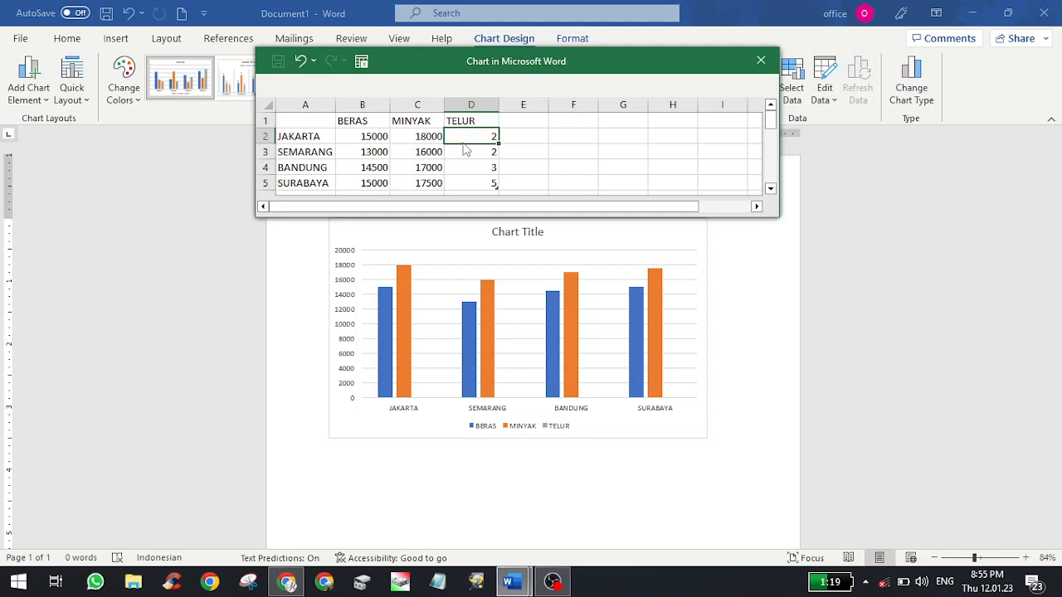
pyautogui.write('30000')
pyautogui.click(466, 151)
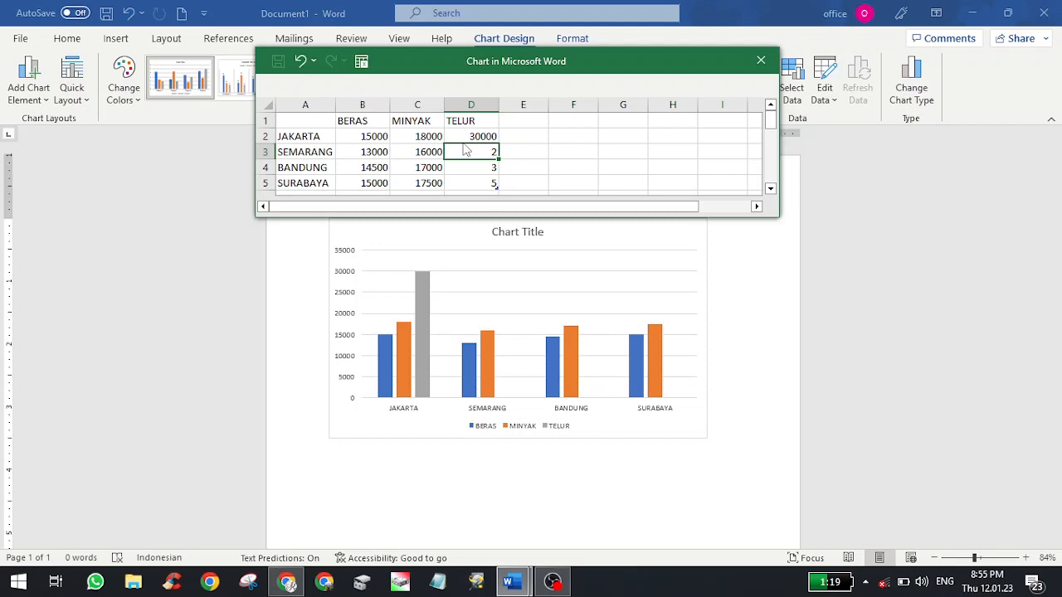
pyautogui.write('27000')
pyautogui.press('Return')
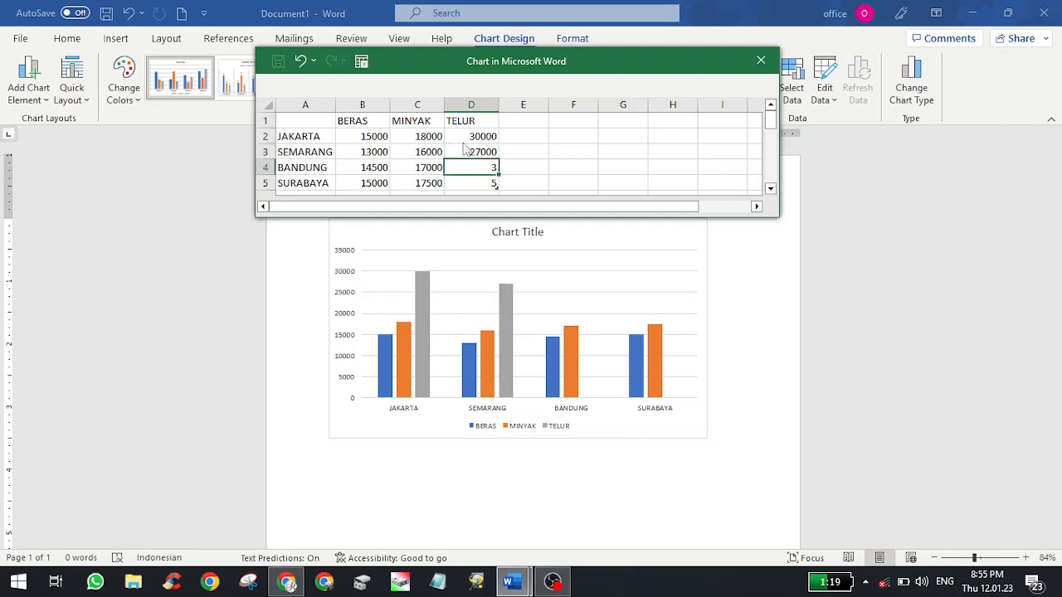
pyautogui.write('28...')
pyautogui.press('BackSpace')
pyautogui.press('BackSpace')
pyautogui.press('BackSpace')
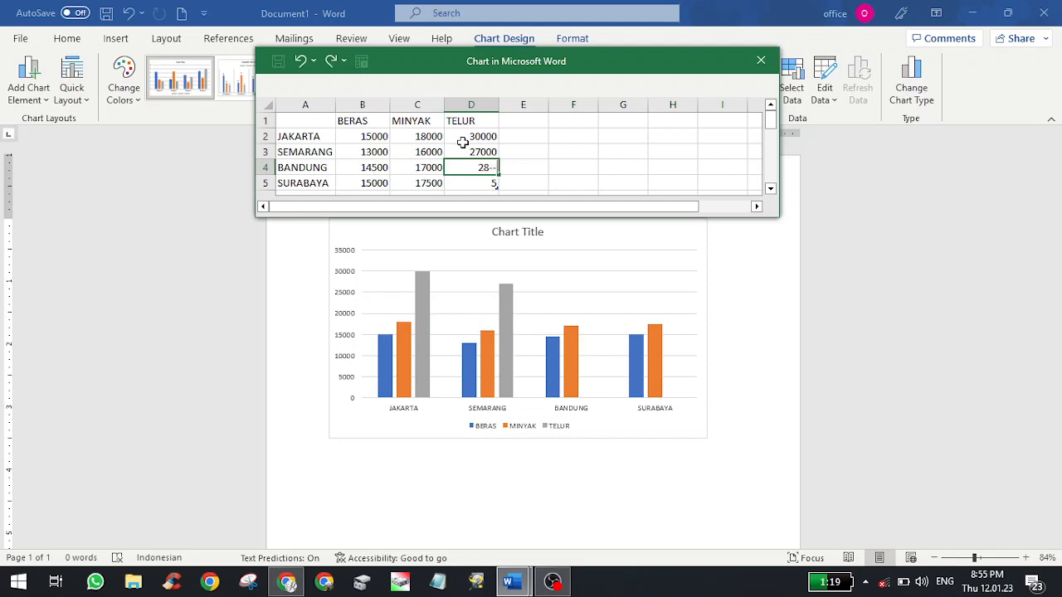
pyautogui.write('000')
pyautogui.press('Return')
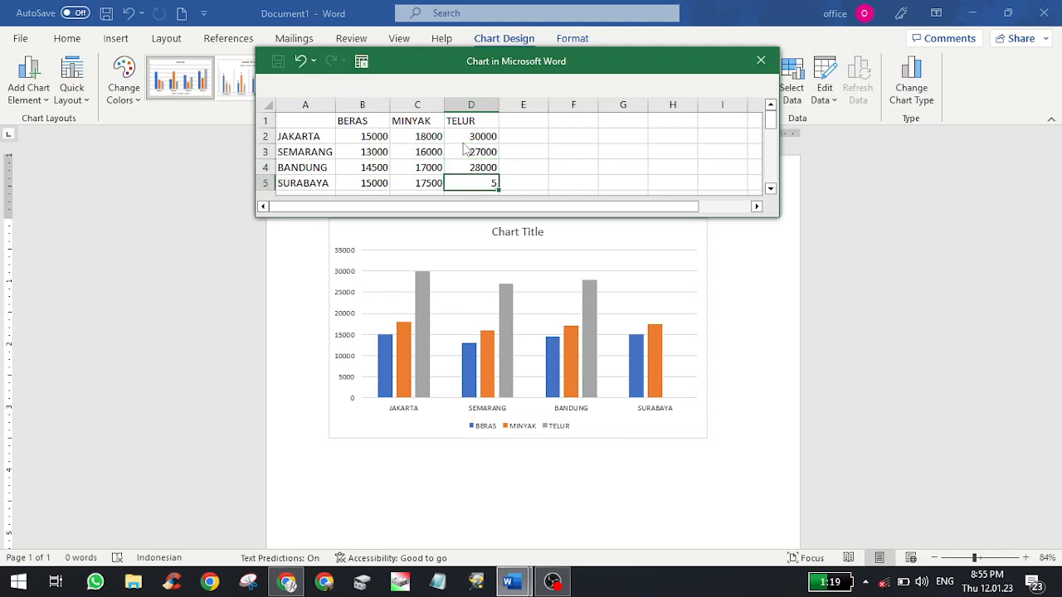
pyautogui.write('29000')
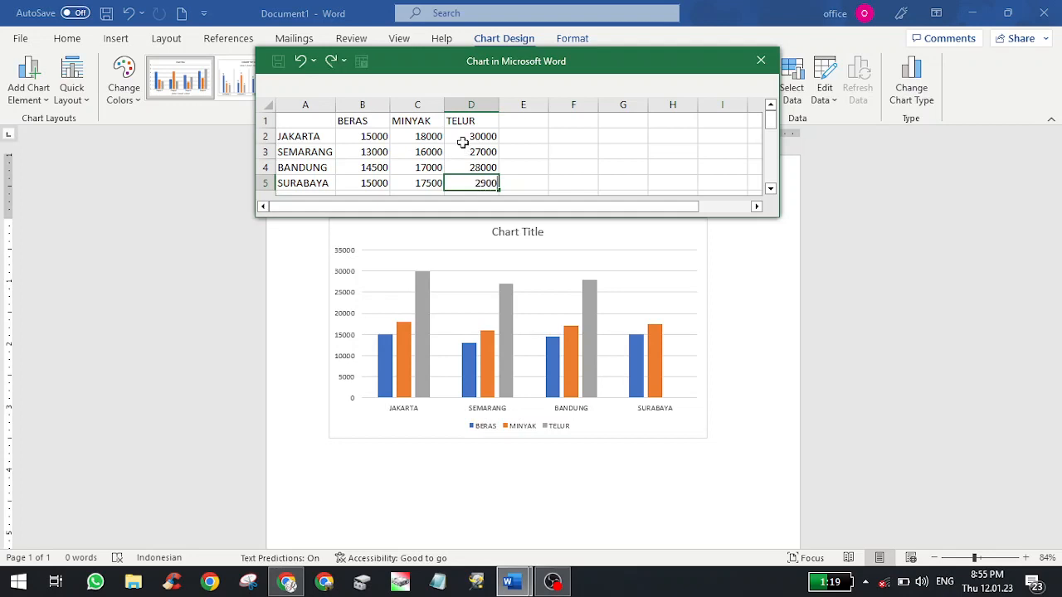
pyautogui.press('Return')
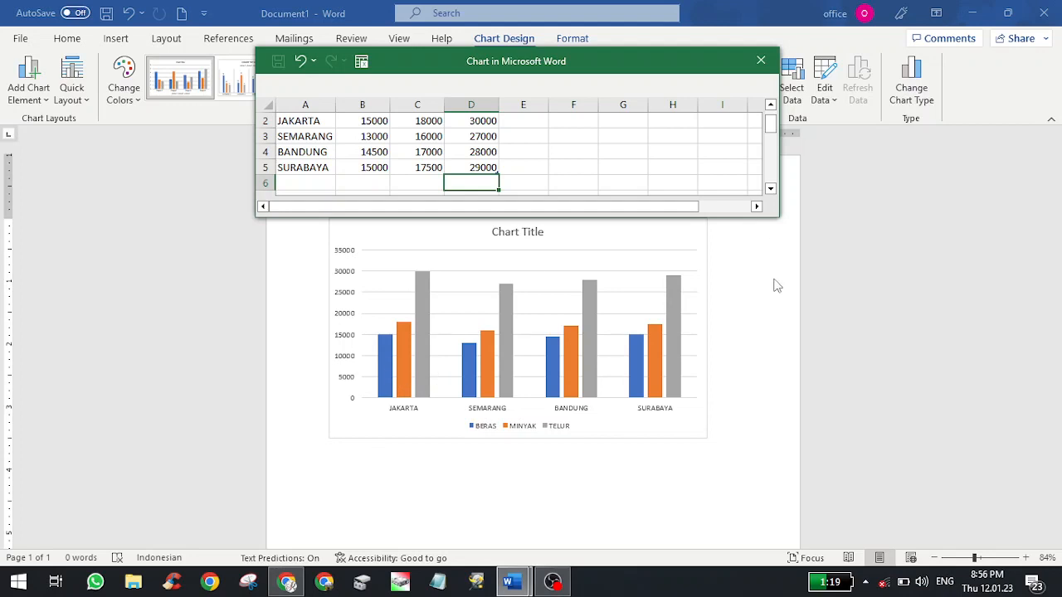
# Add a fourth series header, TEPUNG, beside TELUR in the chart's data sheet
pyautogui.click(770, 105)
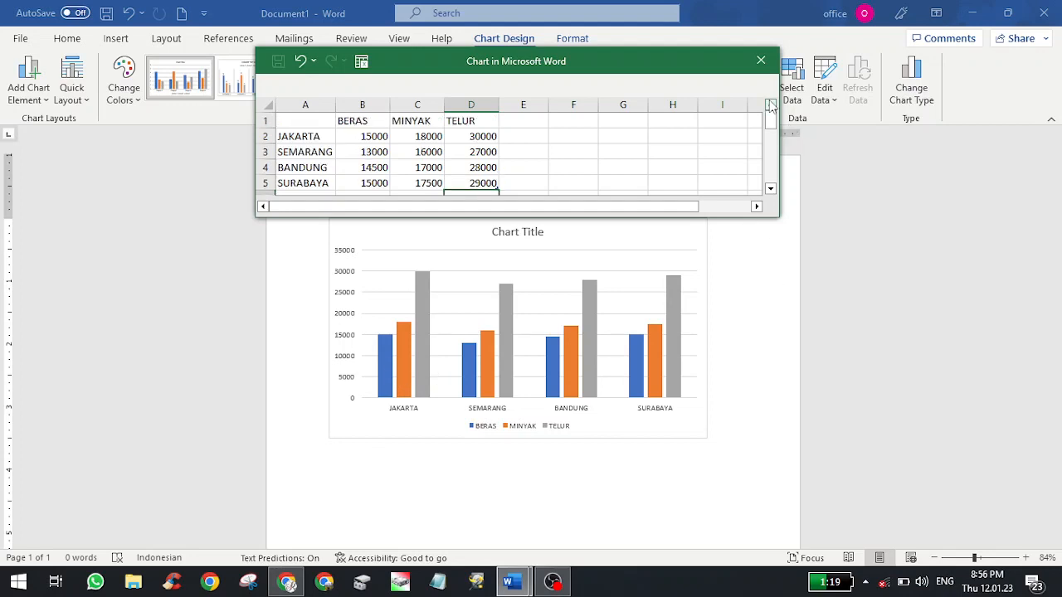
pyautogui.doubleClick(511, 119)
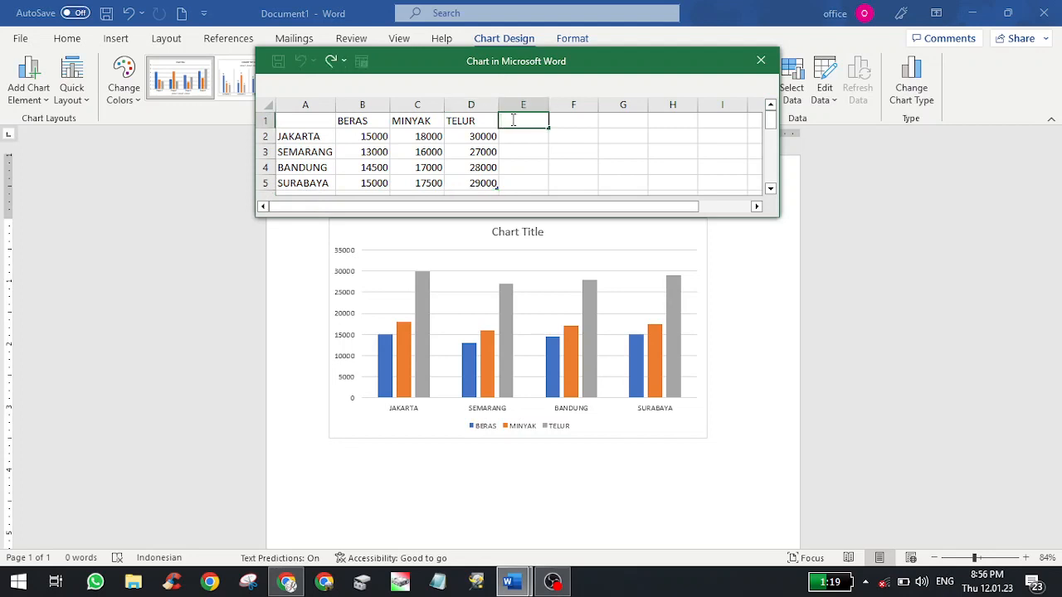
pyautogui.write('TEPUNG')
pyautogui.press('Return')
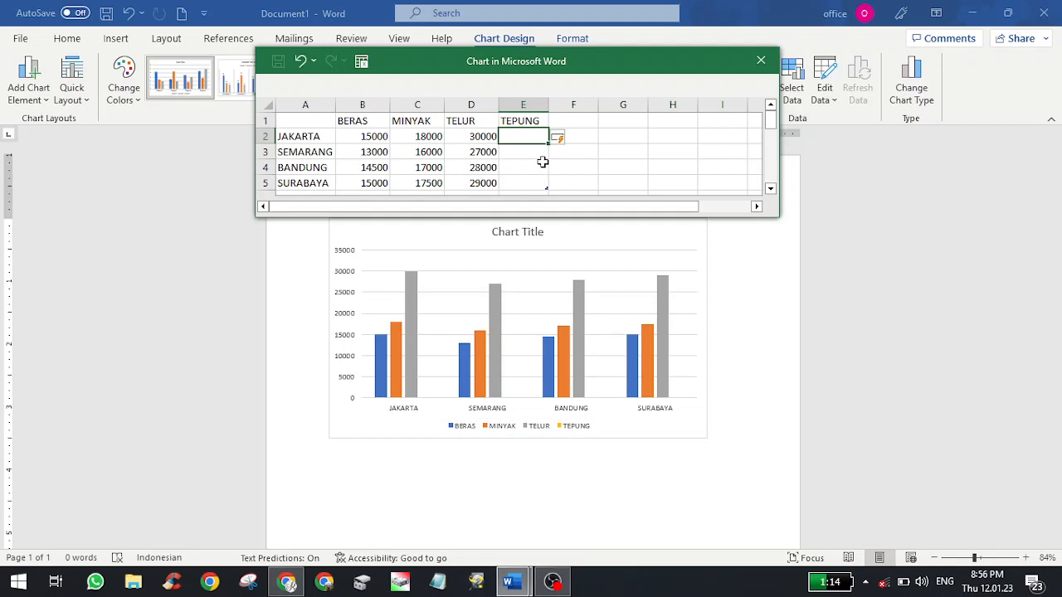
# Fill the TEPUNG column with 14000 for JAKARTA, 12000 for SEMARANG, 14000 for BANDUNG and 14000 for SURABAYA
pyautogui.write('14')
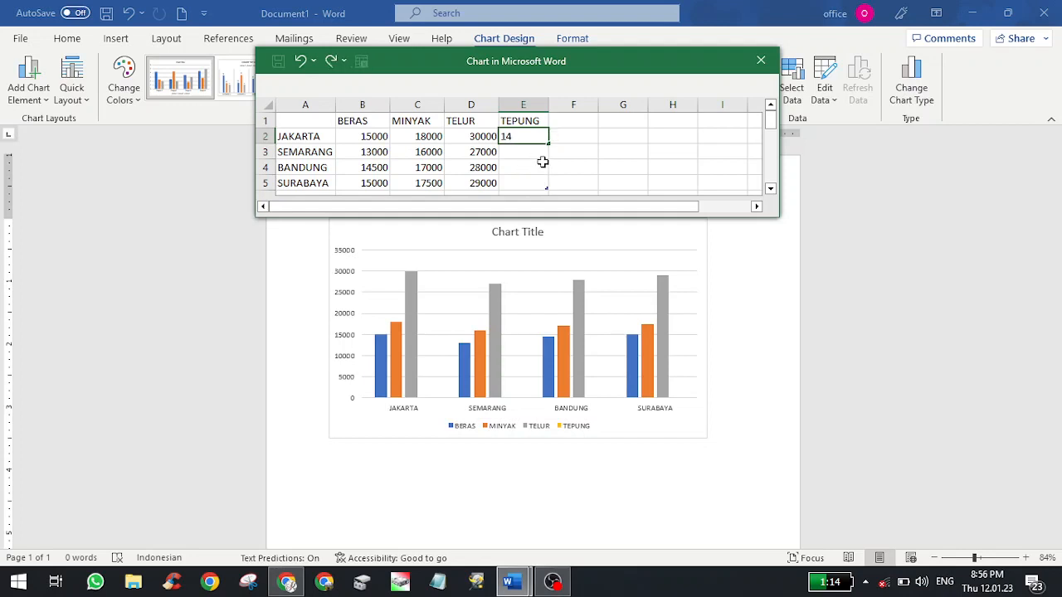
pyautogui.write('000')
pyautogui.press('Return')
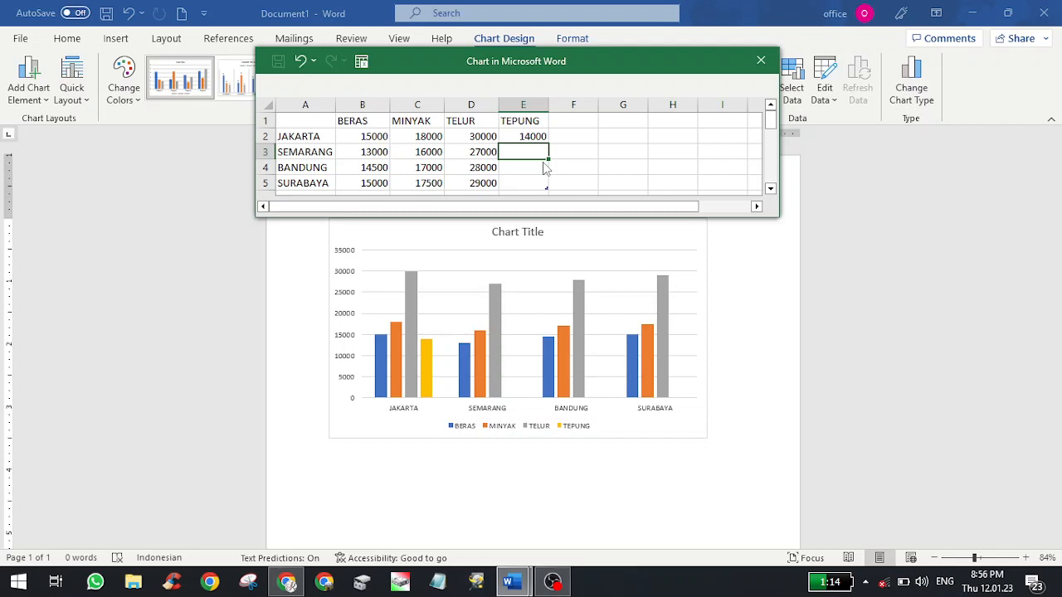
pyautogui.write('12000')
pyautogui.press('Return')
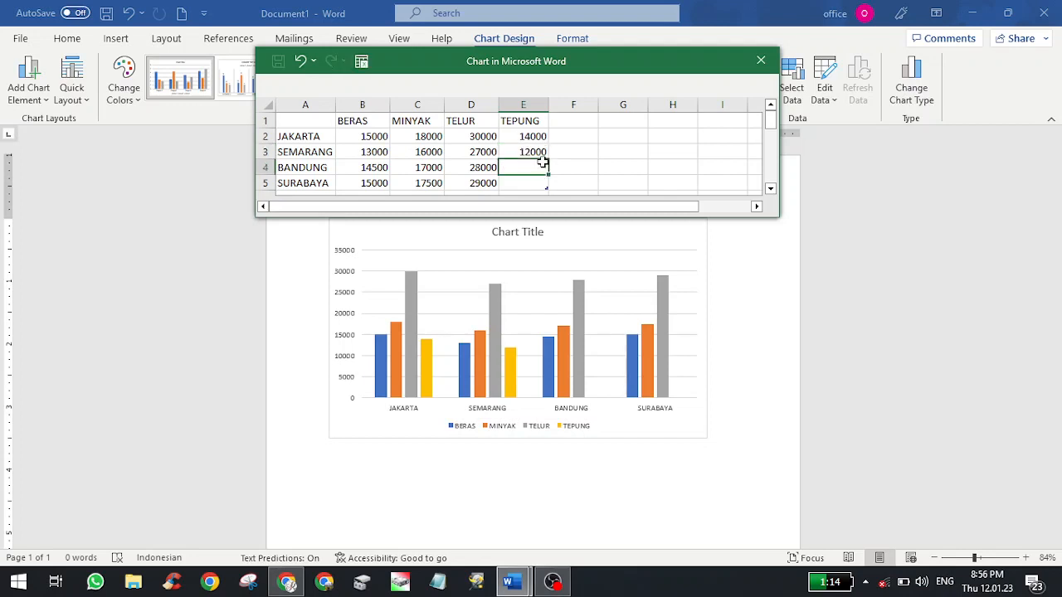
pyautogui.write('14000')
pyautogui.press('Return')
pyautogui.write('1')
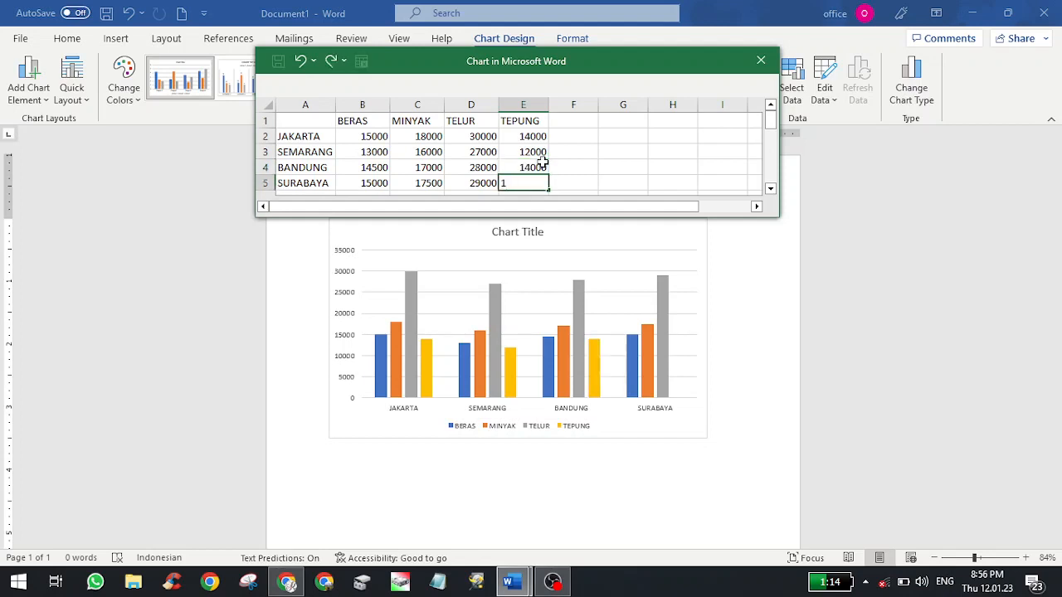
pyautogui.write('4000')
pyautogui.press('Return')
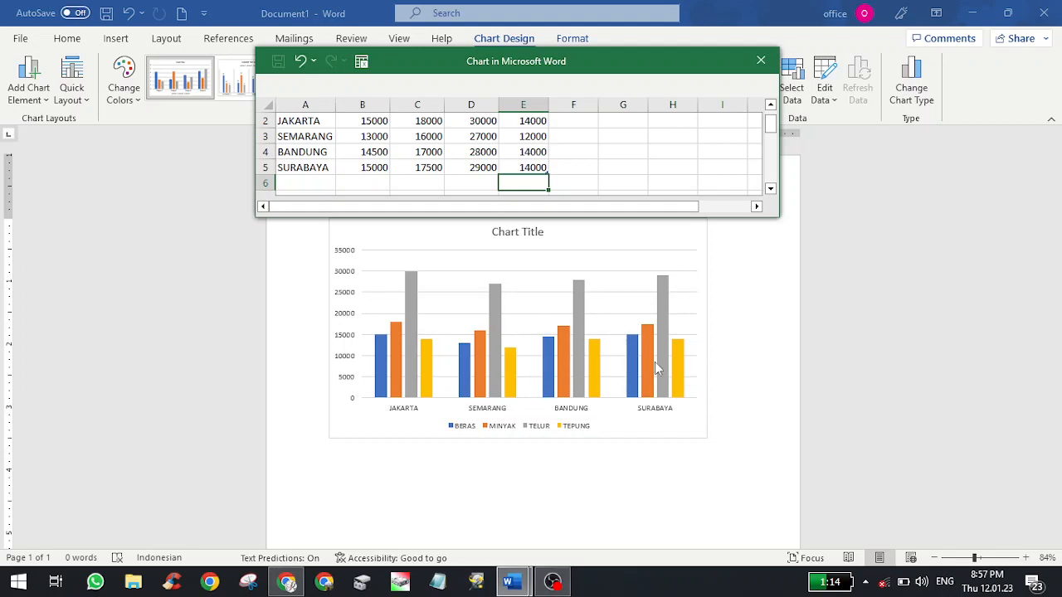
# Add a fifth category, DENPASAR, below SURABAYA in the chart's data sheet
pyautogui.click(316, 183)
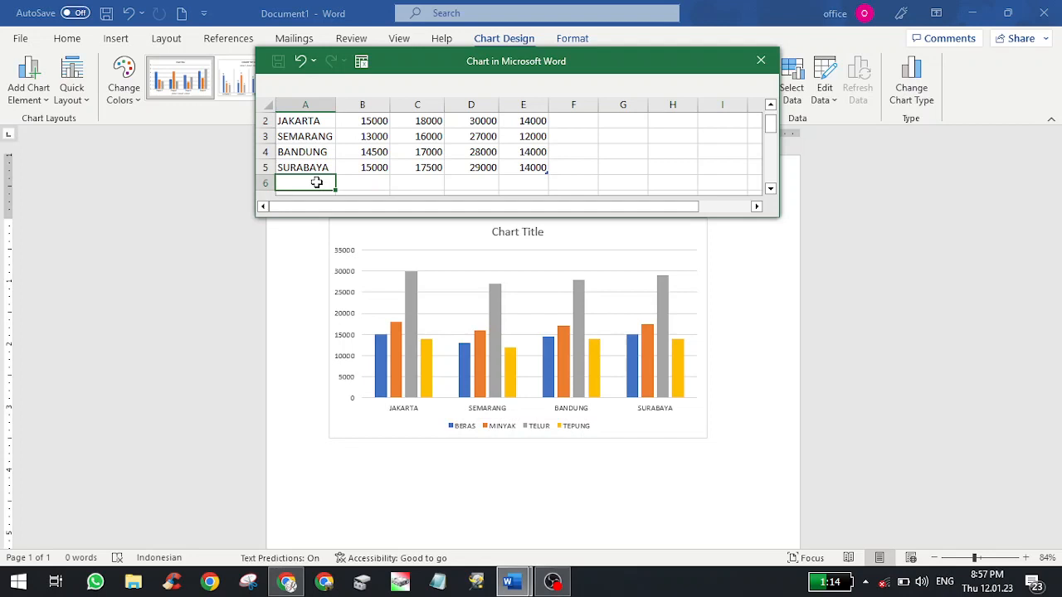
pyautogui.write('DENPAS')
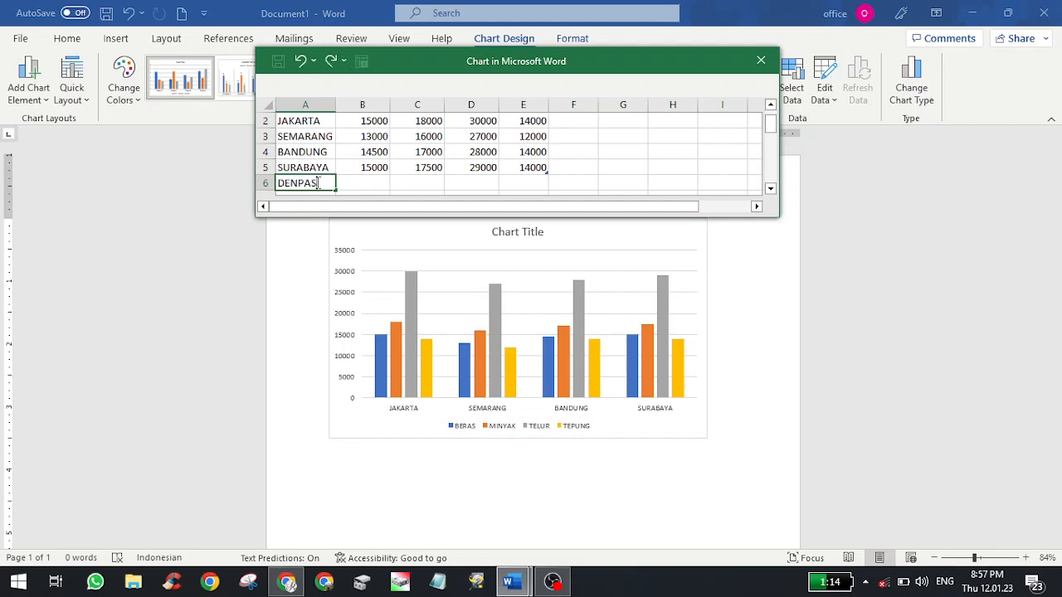
pyautogui.write('AR')
# Fill the DENPASAR row with 19000 for BERAS, 21000 for MINYAK, 32000 for TELUR and 15000 for TEPUNG
pyautogui.click(370, 185)
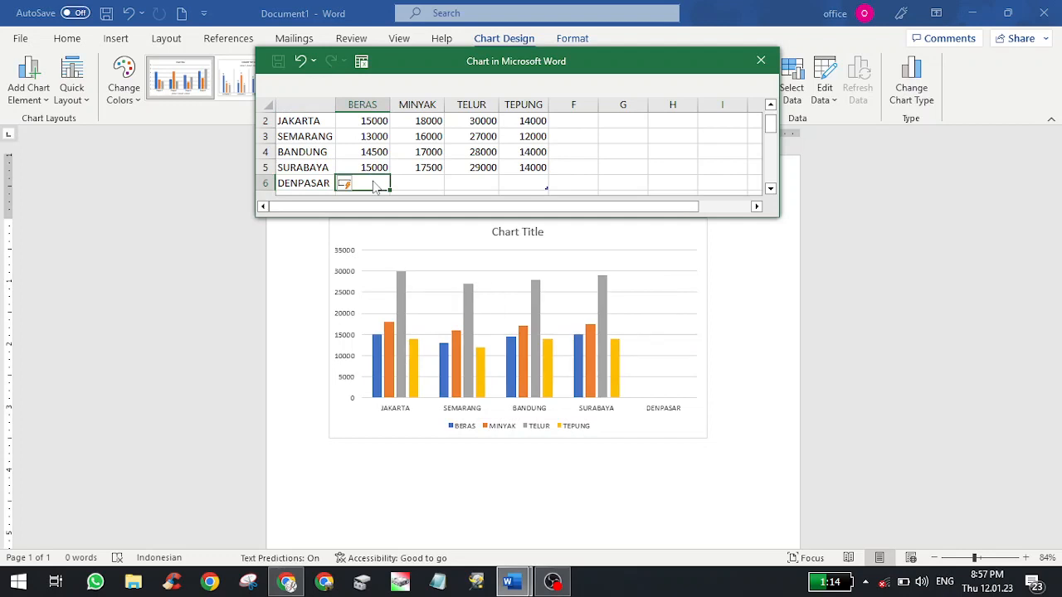
pyautogui.write('1')
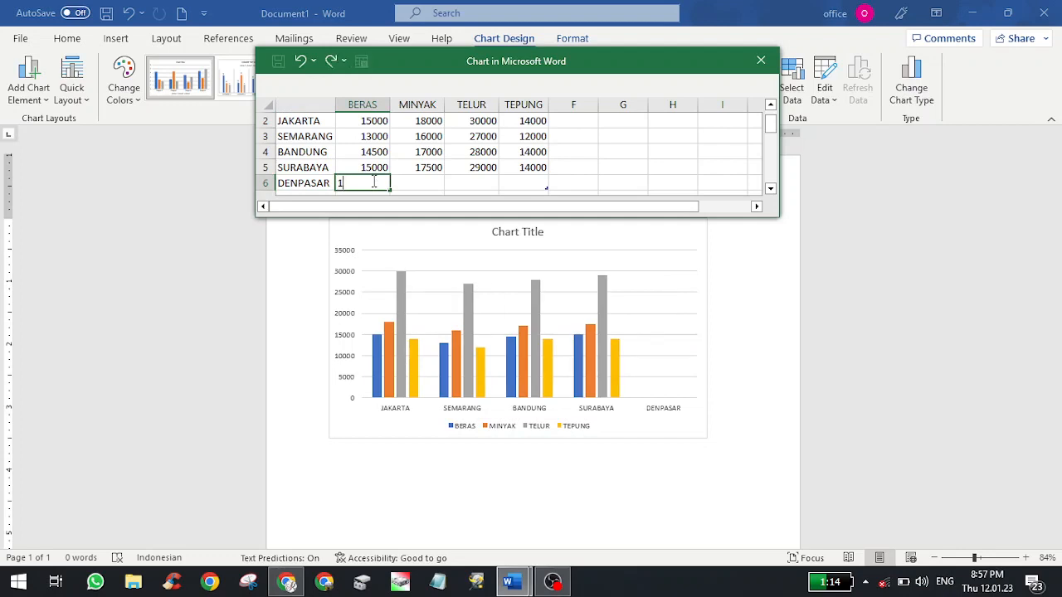
pyautogui.write('9000')
pyautogui.press('Tab')
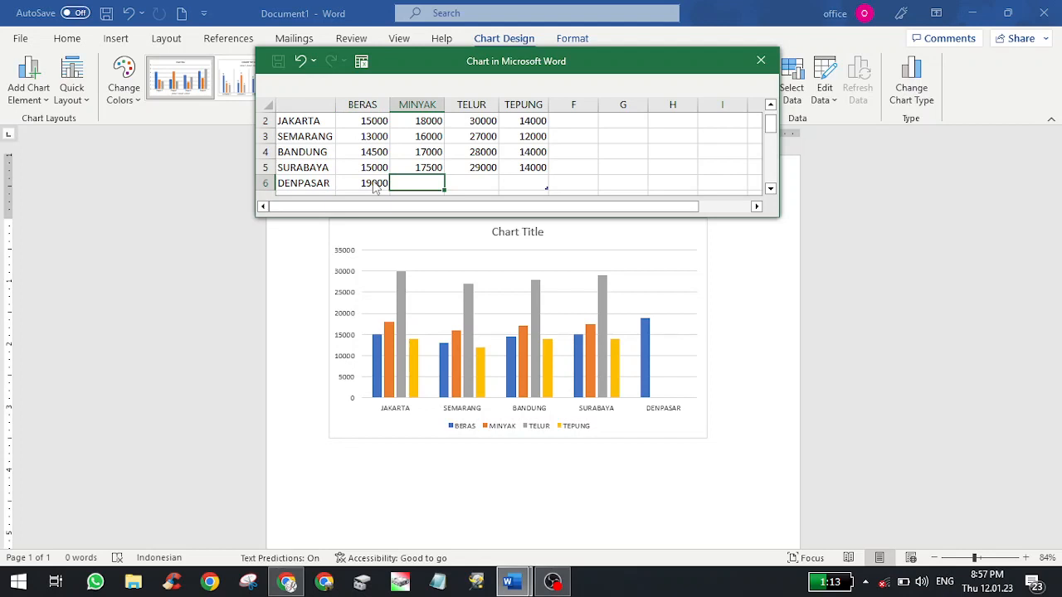
pyautogui.write('21000')
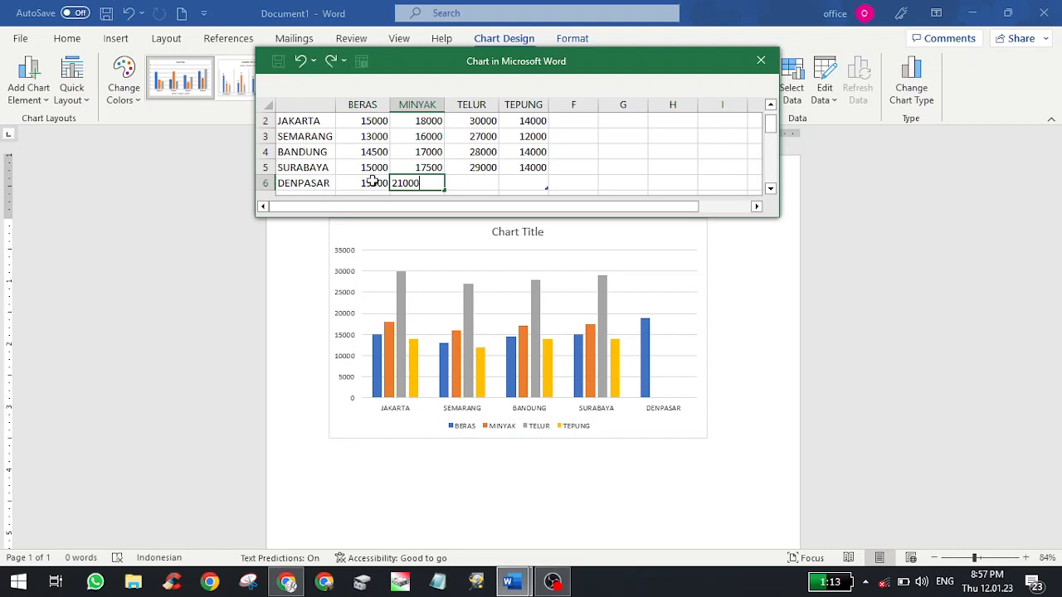
pyautogui.press('Tab')
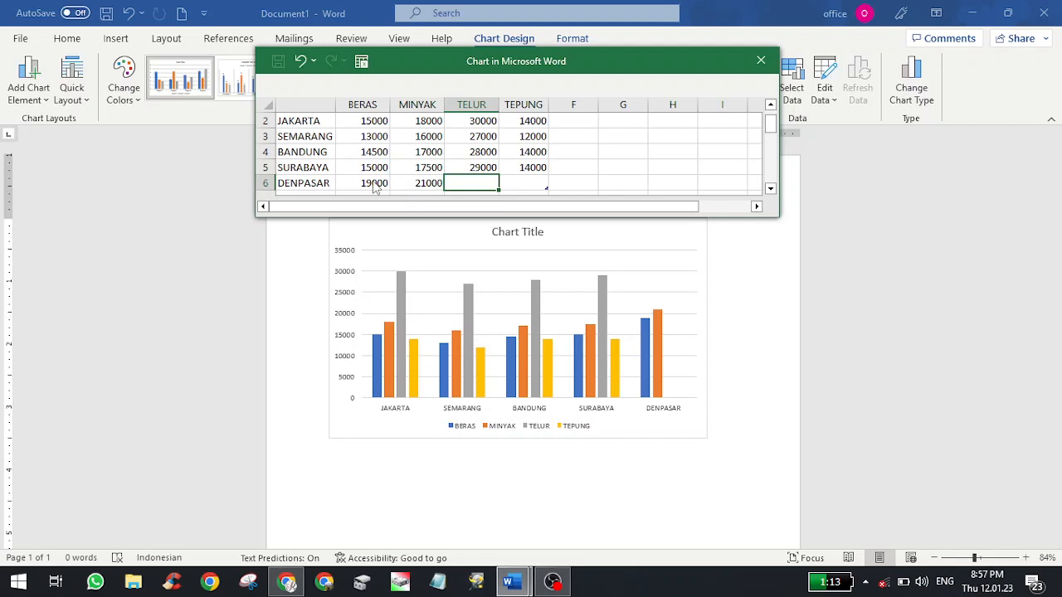
pyautogui.write('32000')
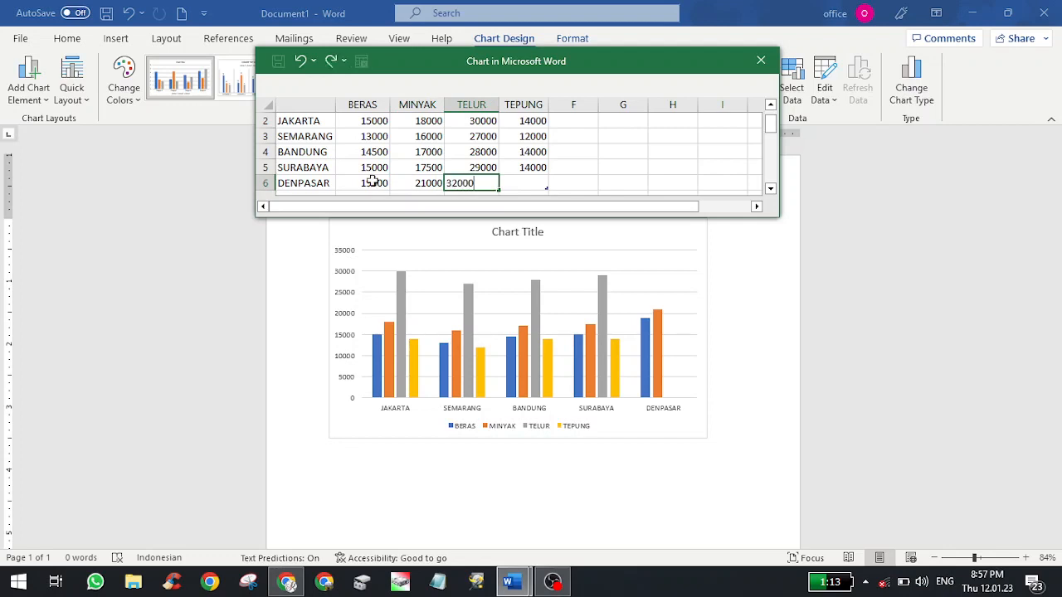
pyautogui.press('Tab')
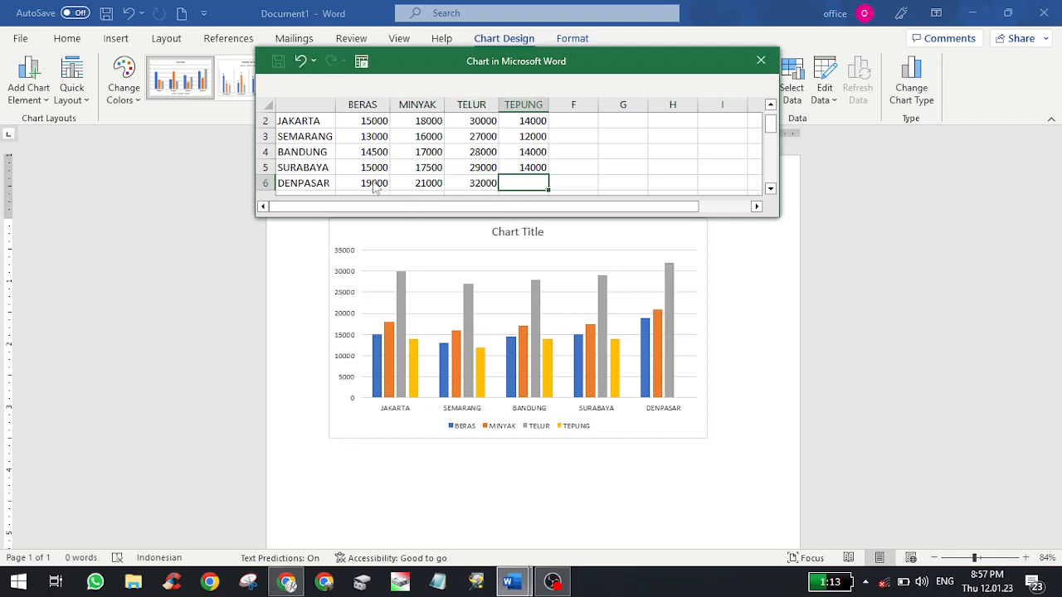
pyautogui.write('15000')
pyautogui.press('Return')
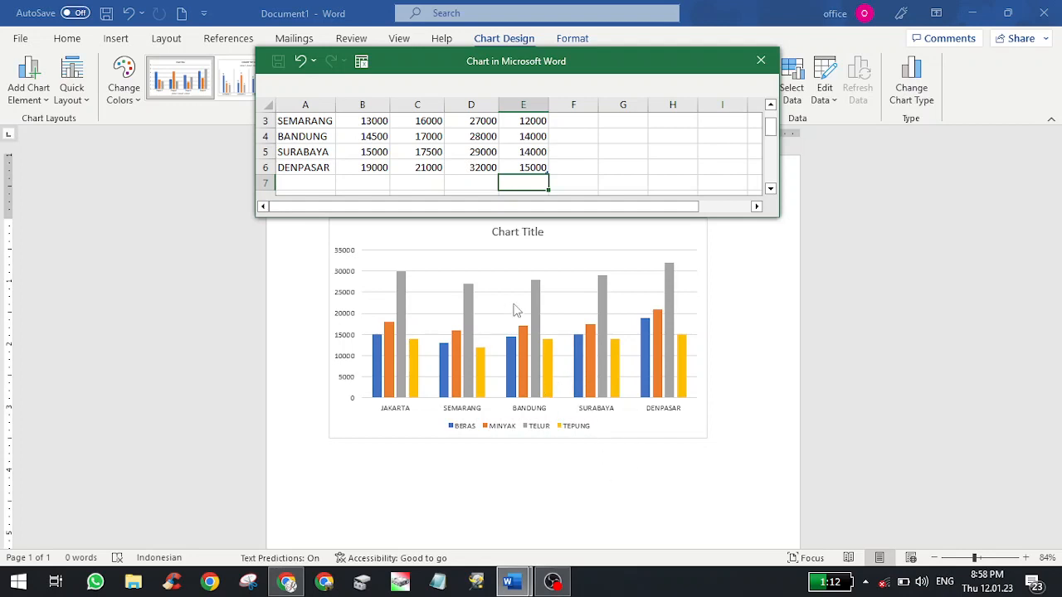
# Replace the placeholder chart title with HARGA SEMBAKO
pyautogui.click(532, 238)
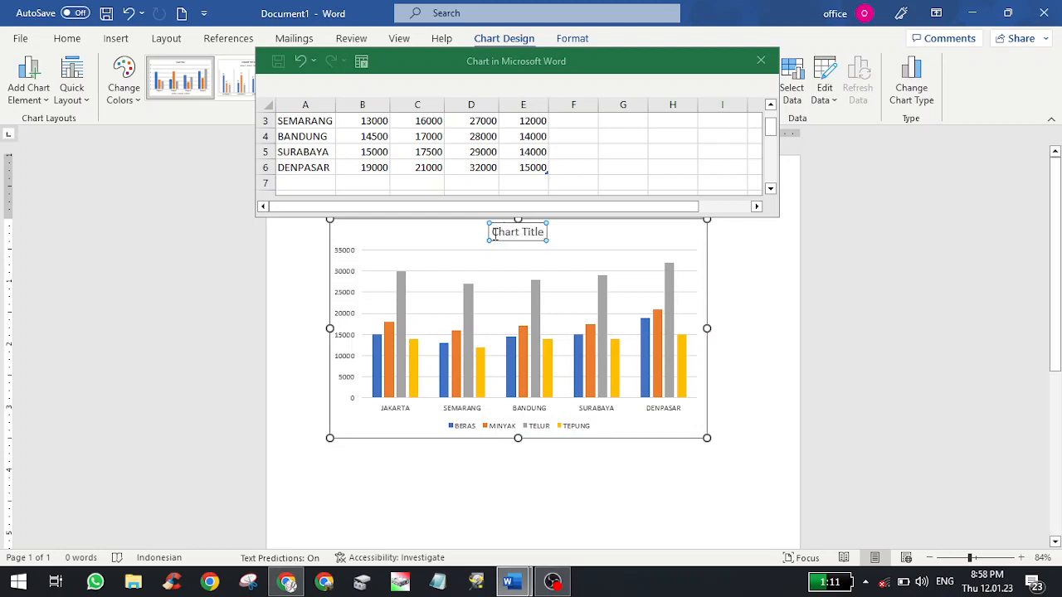
pyautogui.moveTo(493, 233); pyautogui.dragTo(540, 234)
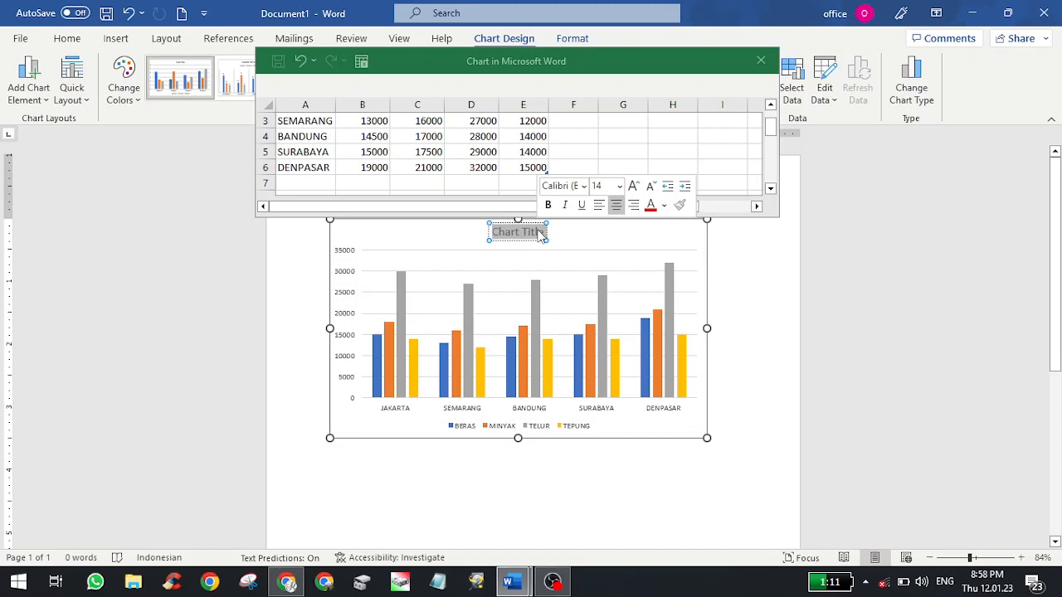
pyautogui.click(520, 232)
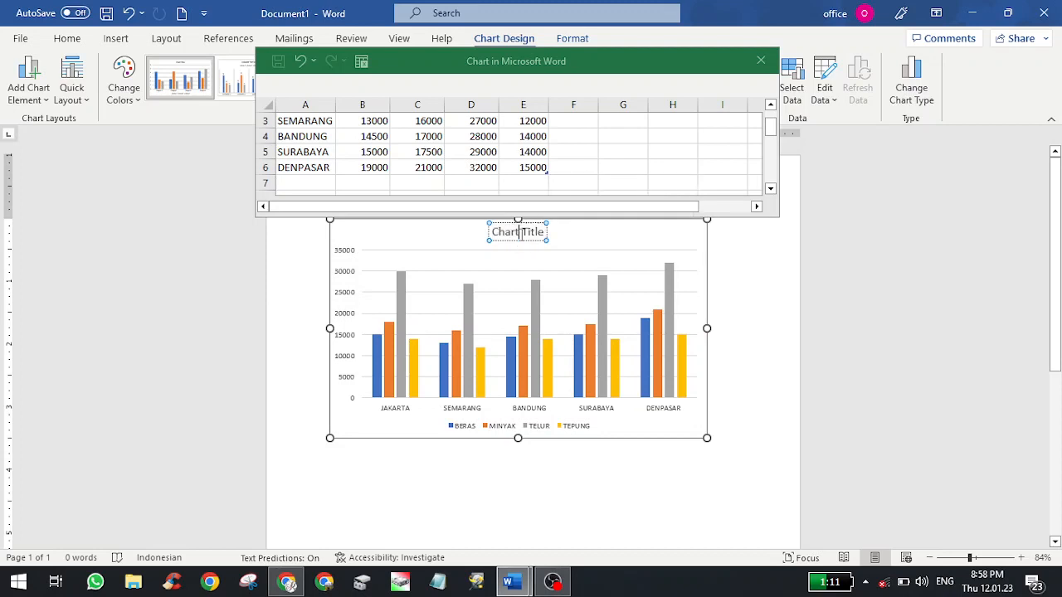
pyautogui.moveTo(495, 233); pyautogui.dragTo(545, 234)
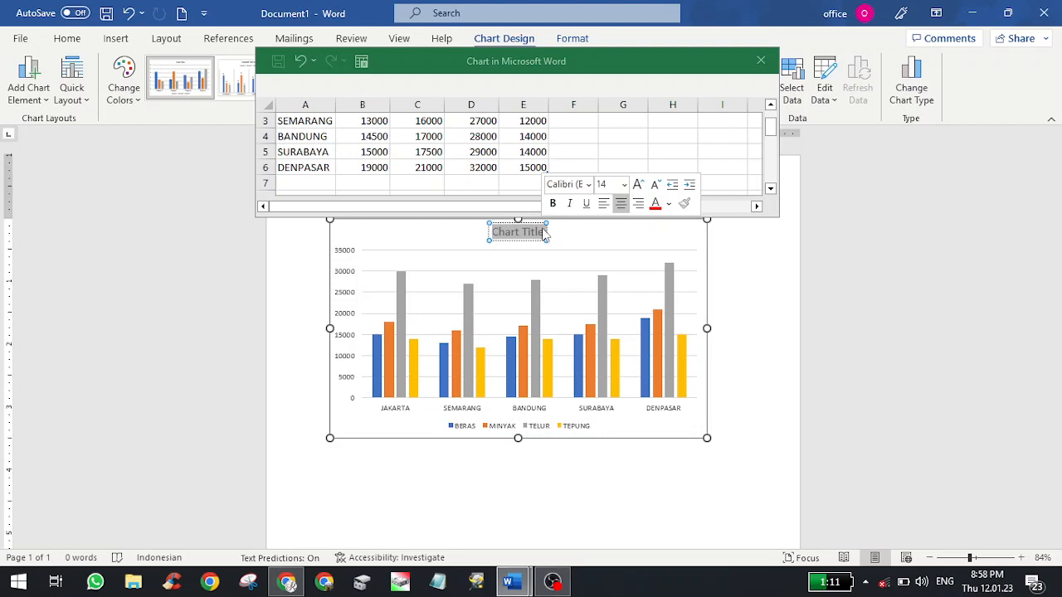
pyautogui.write('HARGA')
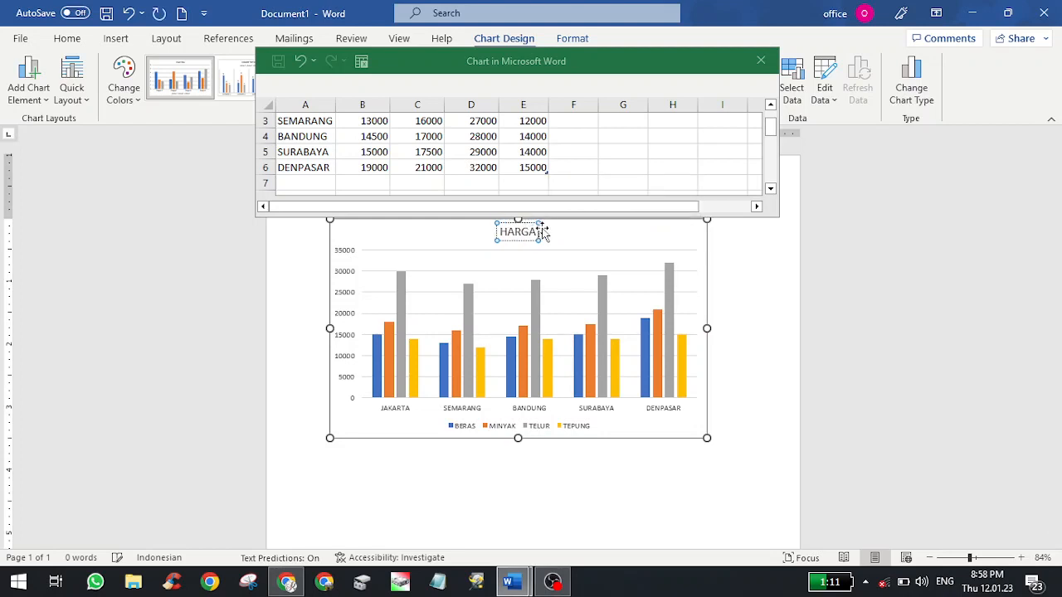
pyautogui.write(' SEMBAK')
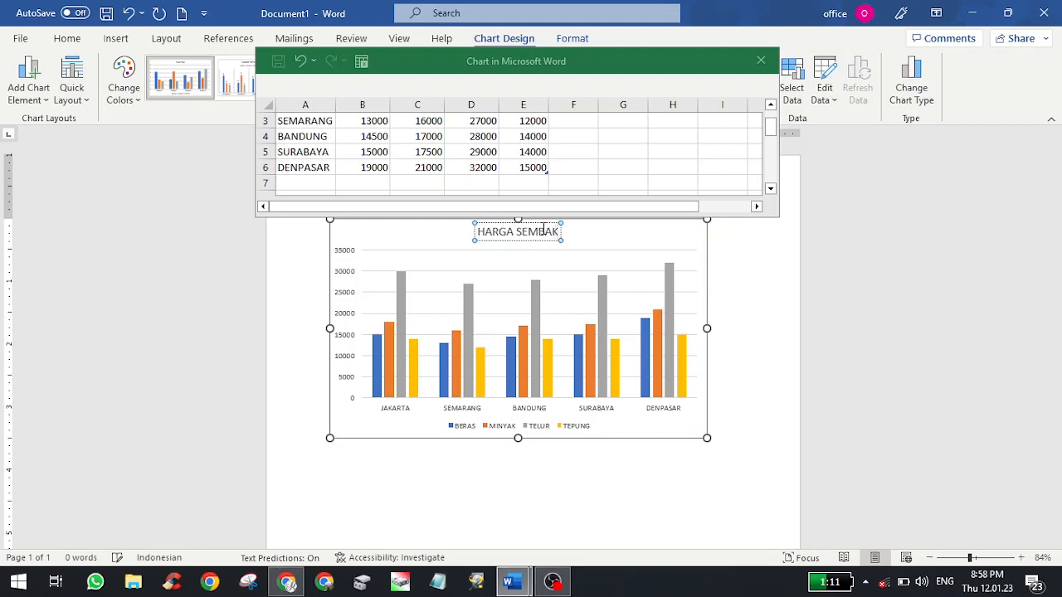
pyautogui.write('O')
# Add a second line to the chart title reading DI BEBERAPA KOTA BESAR DI INDONESIA
pyautogui.press('Return')
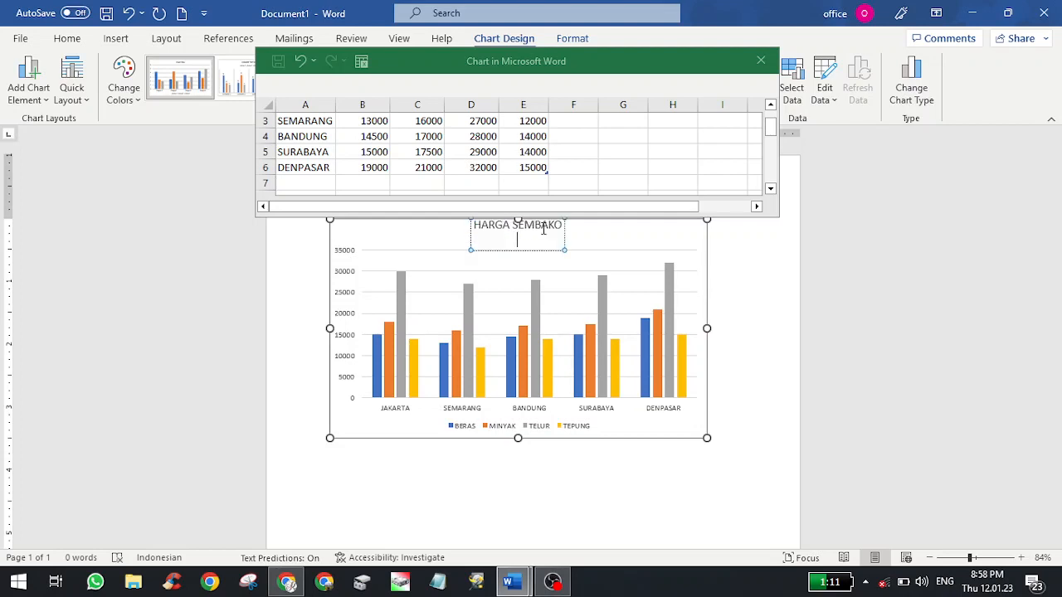
pyautogui.write('DI BEBERAPA KITA B')
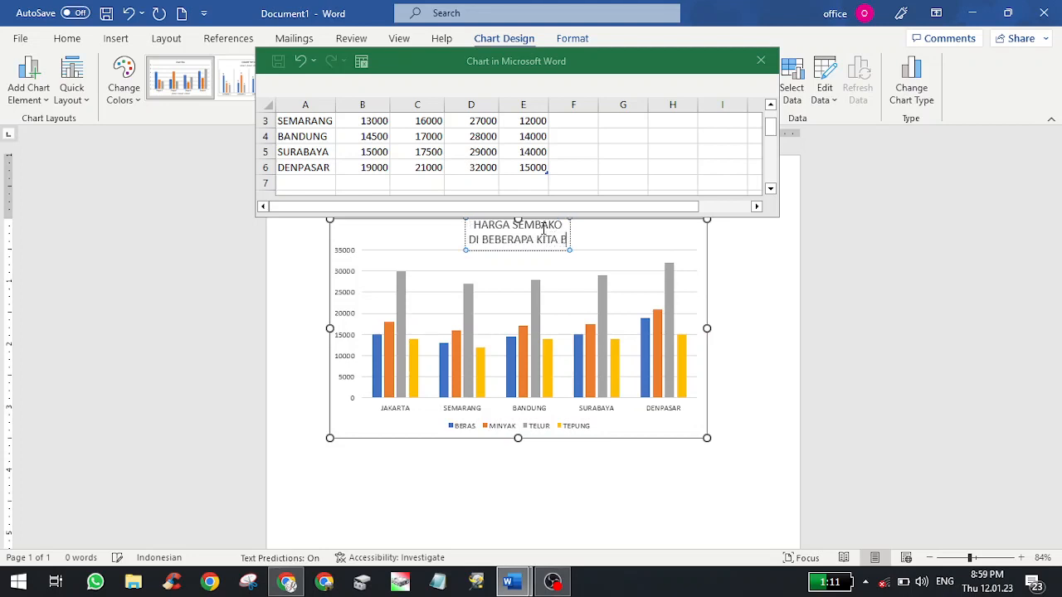
pyautogui.press('BackSpace')
pyautogui.press('BackSpace')
pyautogui.press('BackSpace')
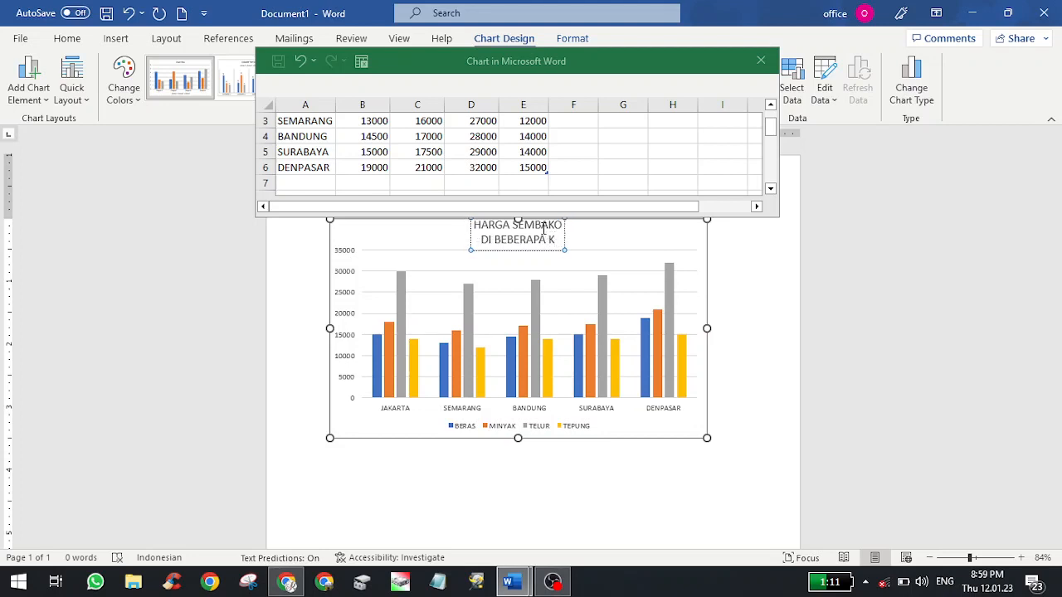
pyautogui.write('OTA BESA')
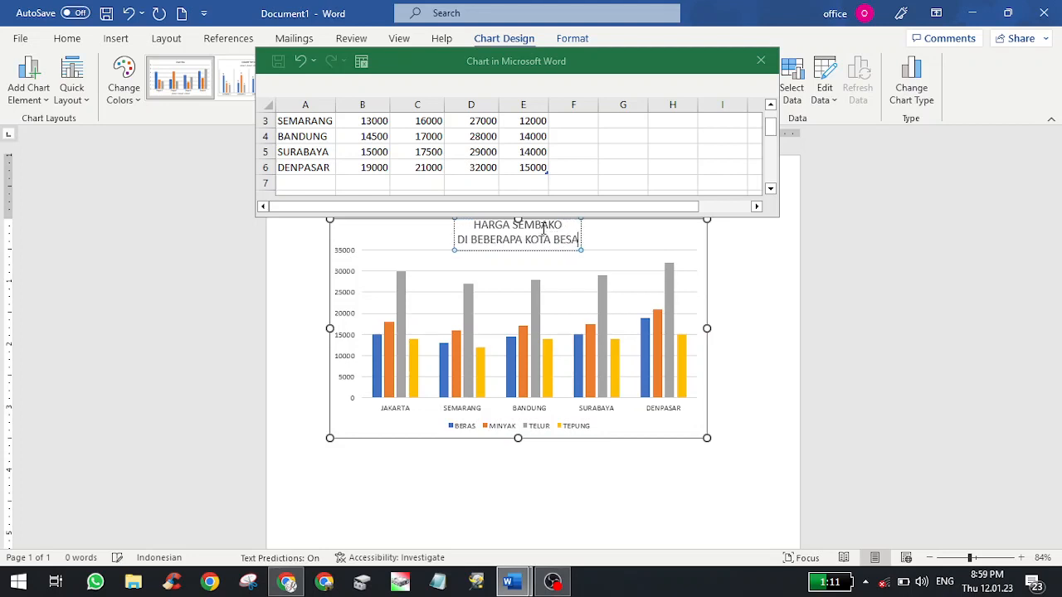
pyautogui.write('R DI IN')
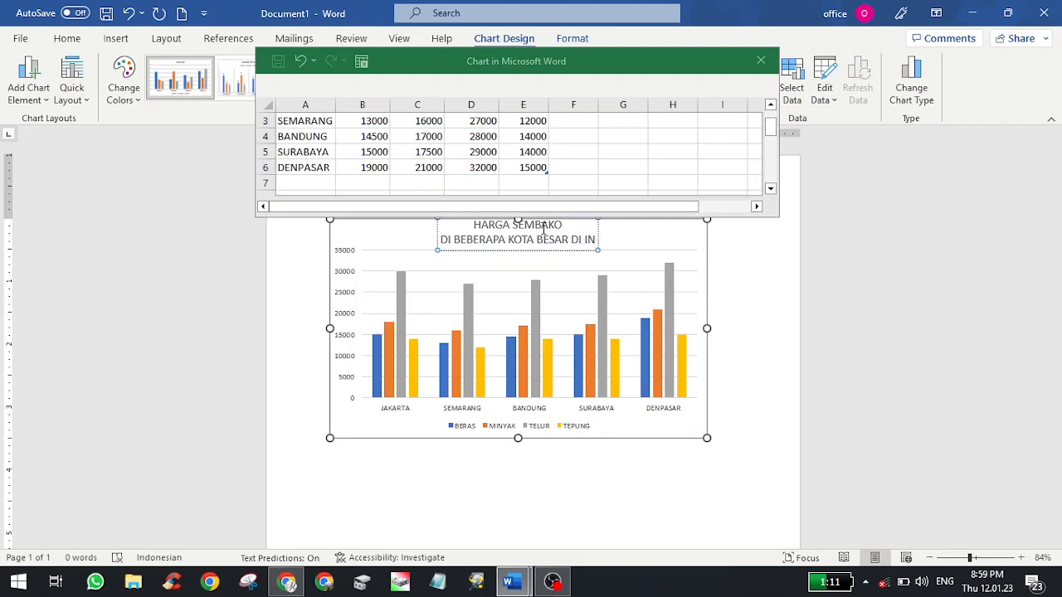
pyautogui.write('DONE')
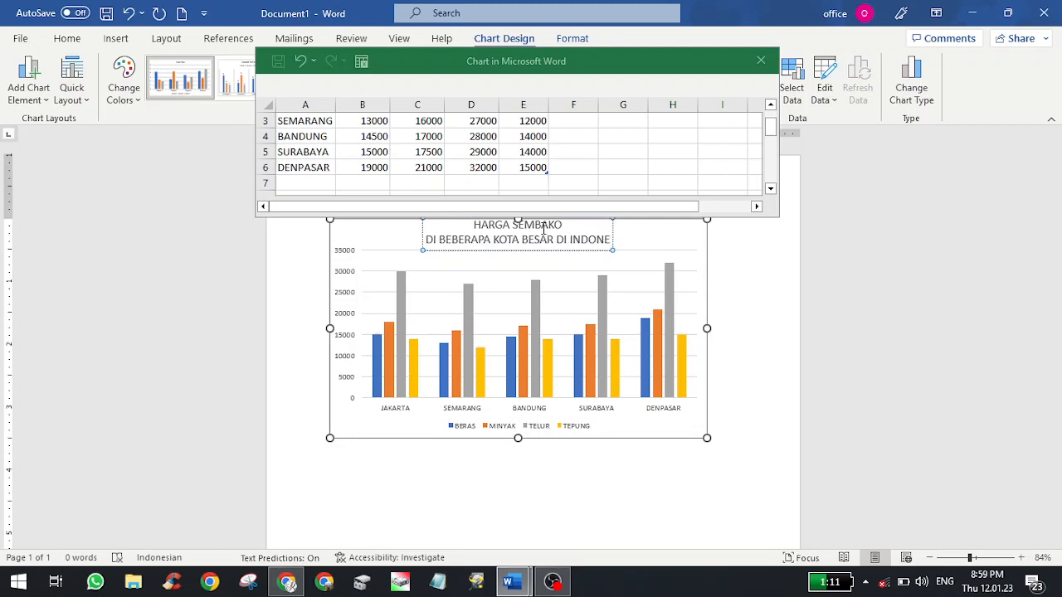
pyautogui.write('SIA')
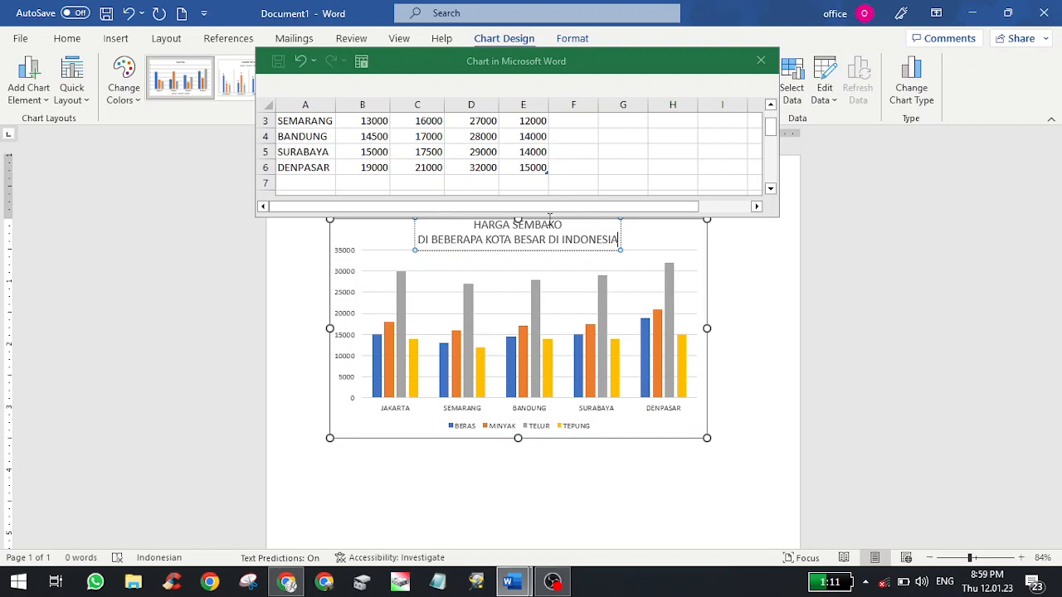
pyautogui.click(662, 235)
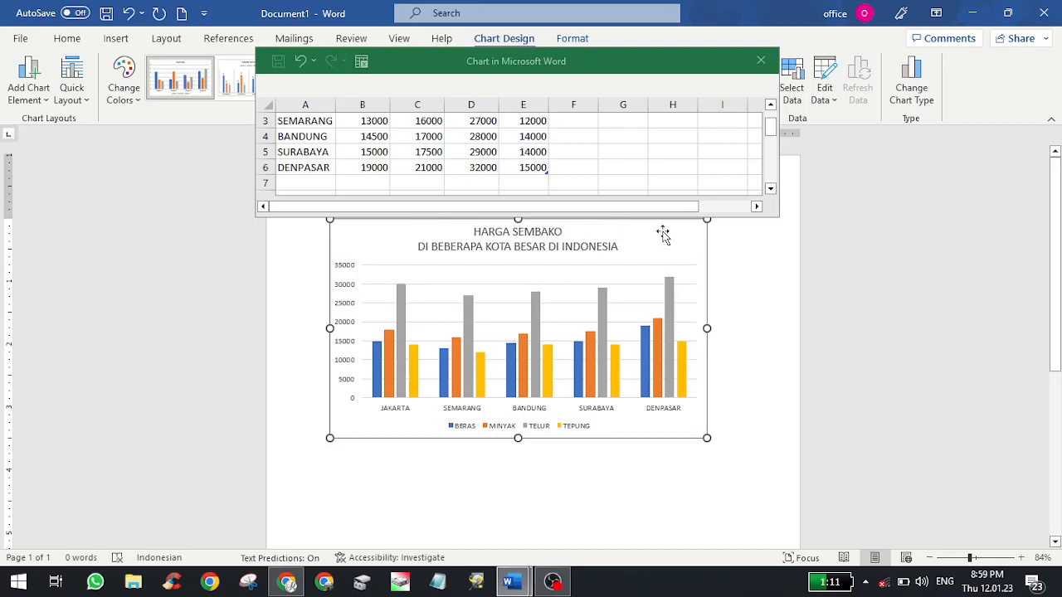
# Select the chart and view its layout options for text wrapping
pyautogui.click(734, 262)
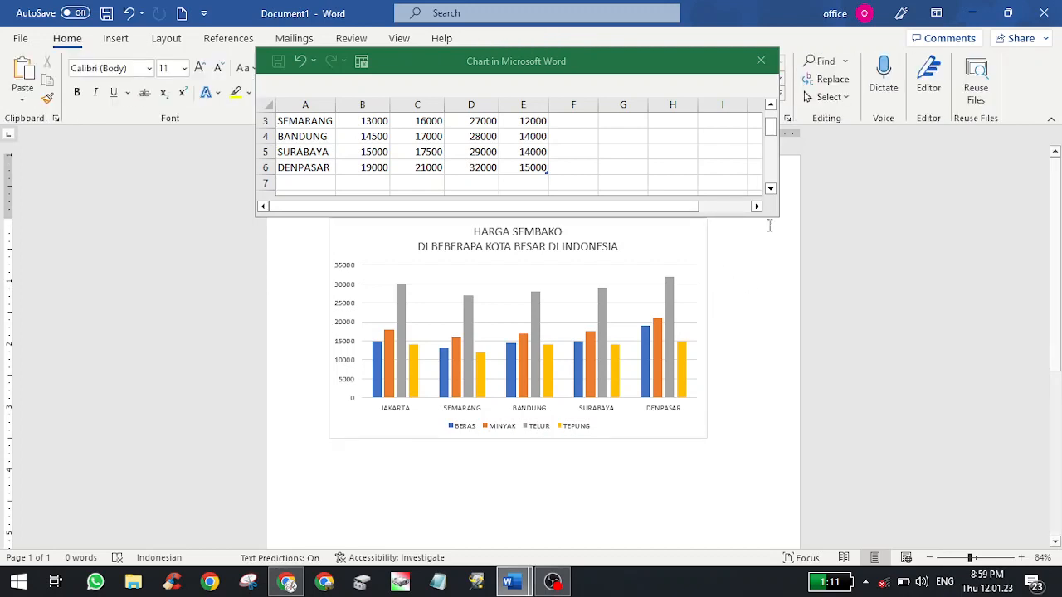
pyautogui.click(703, 266)
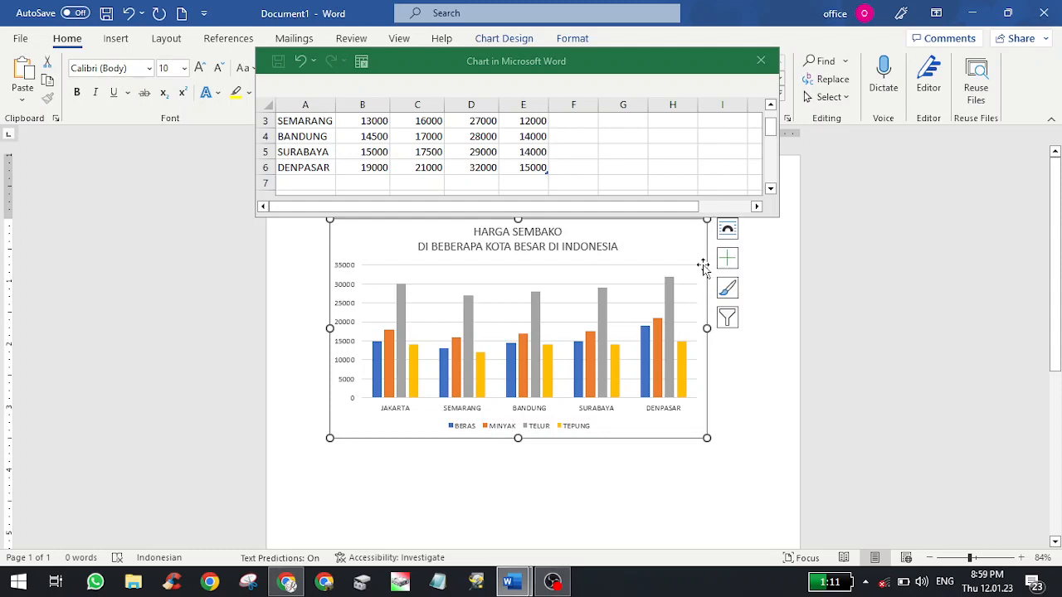
pyautogui.click(777, 262)
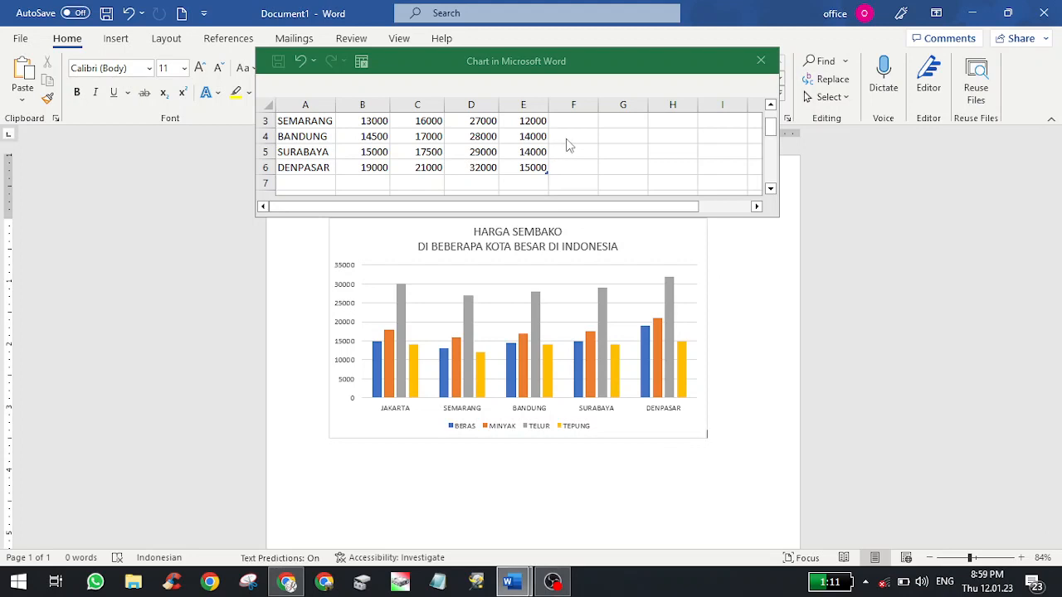
pyautogui.click(705, 264)
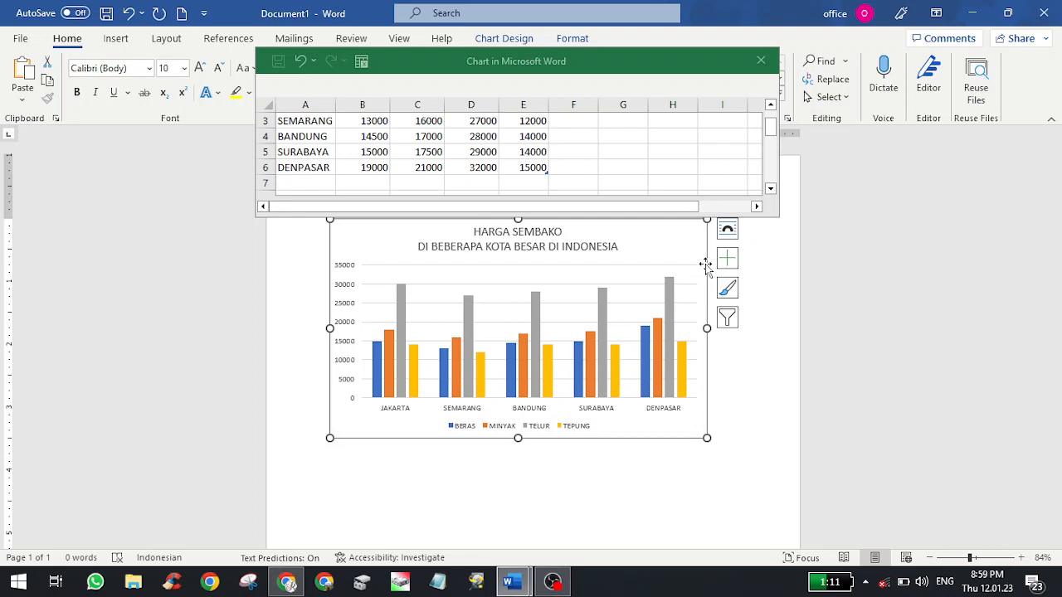
pyautogui.click(742, 255)
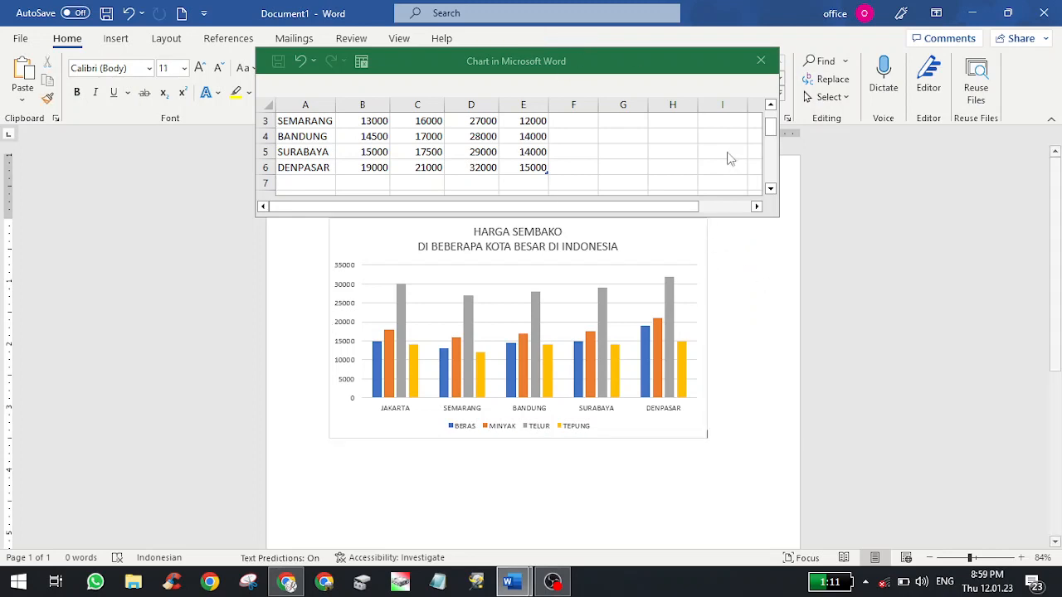
pyautogui.click(705, 264)
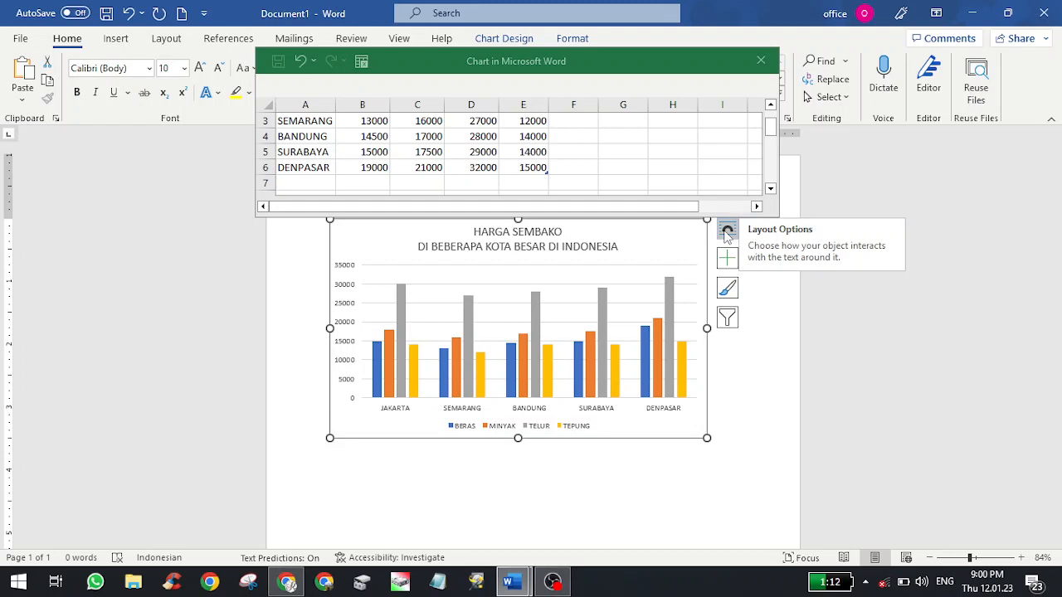
pyautogui.click(727, 232)
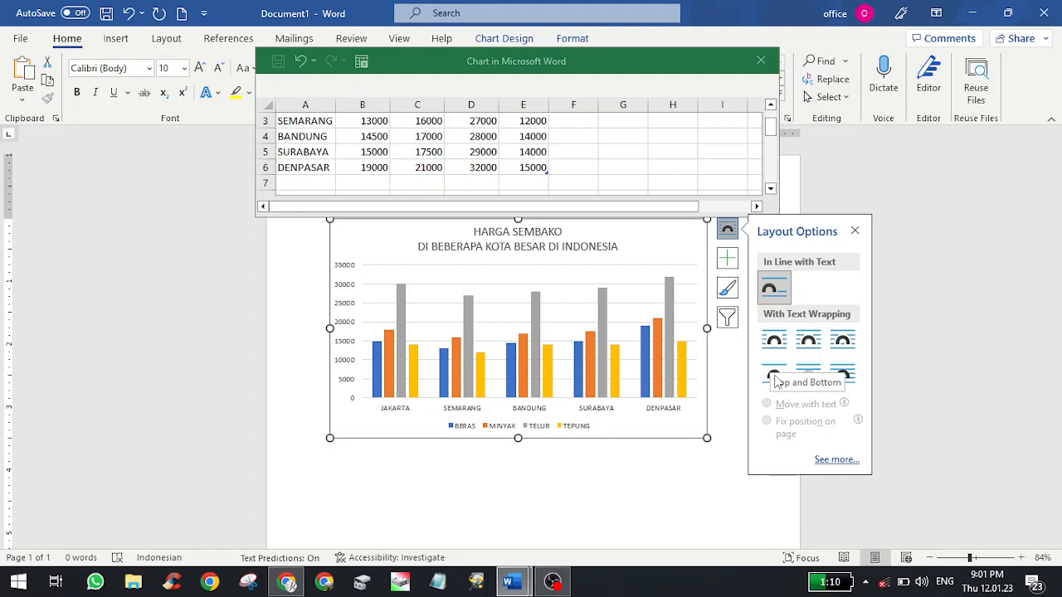
# Hide the chart's axes and show them again, twice, using the Axes chart element
pyautogui.click(734, 263)
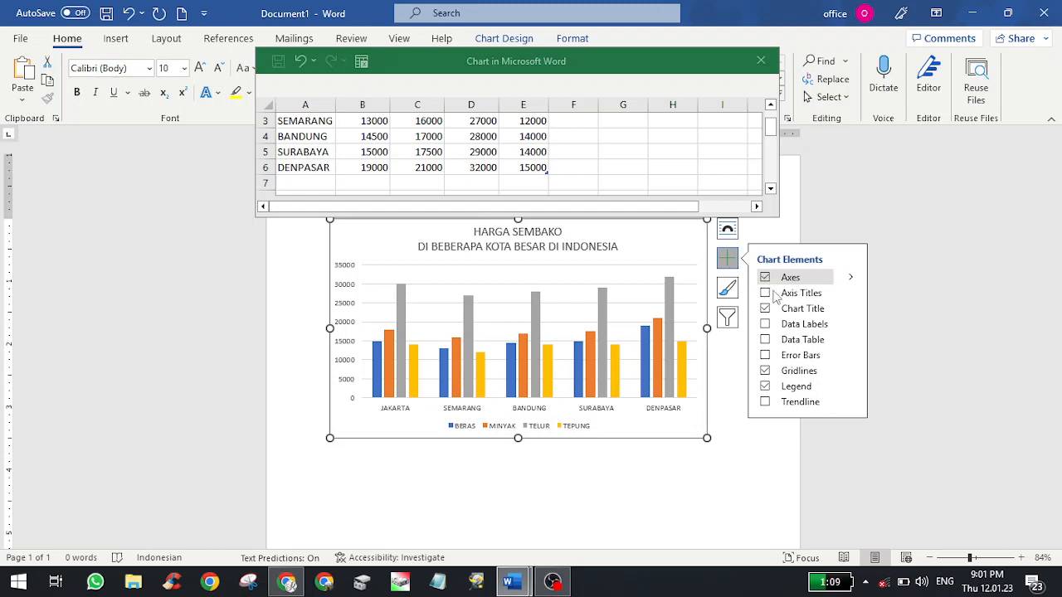
pyautogui.click(765, 279)
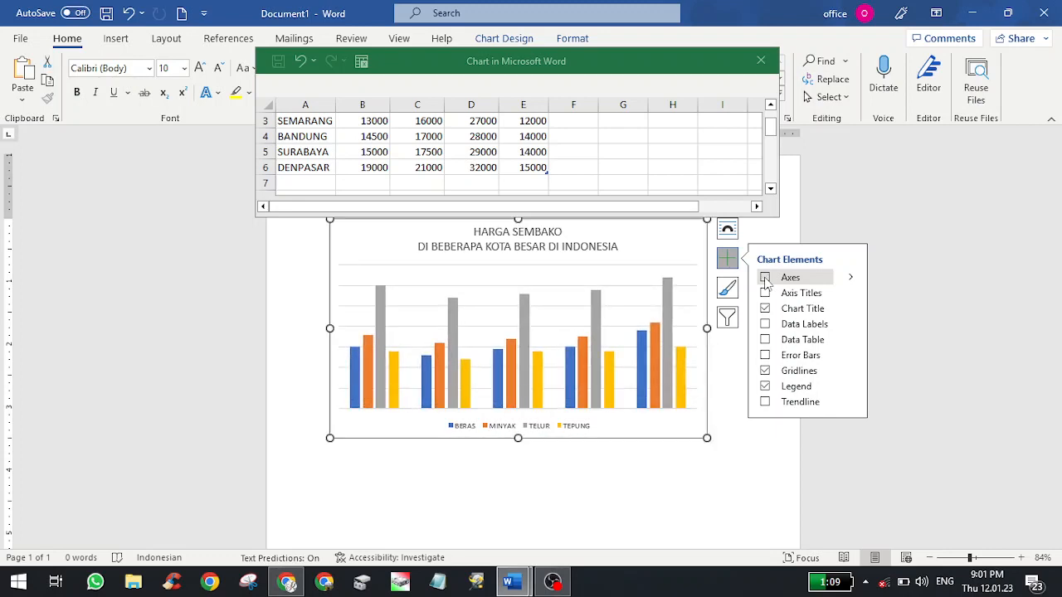
pyautogui.click(765, 279)
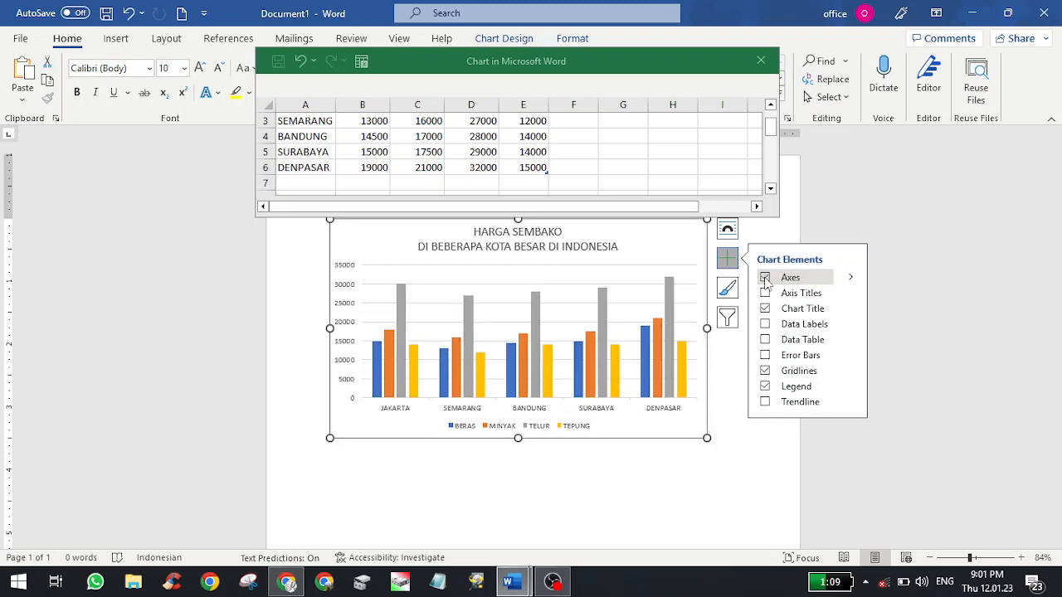
pyautogui.click(764, 279)
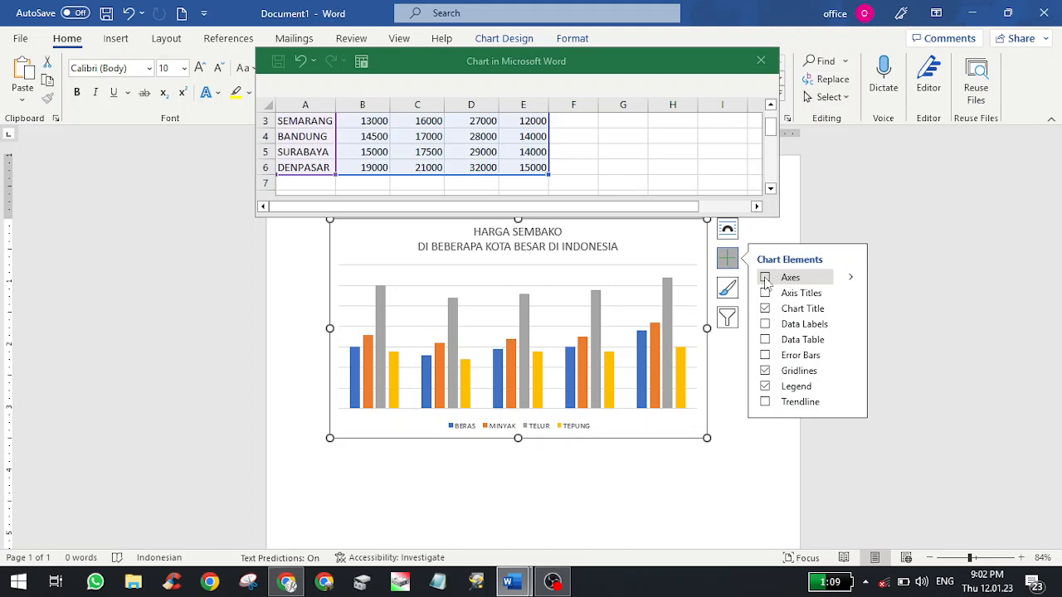
pyautogui.click(765, 278)
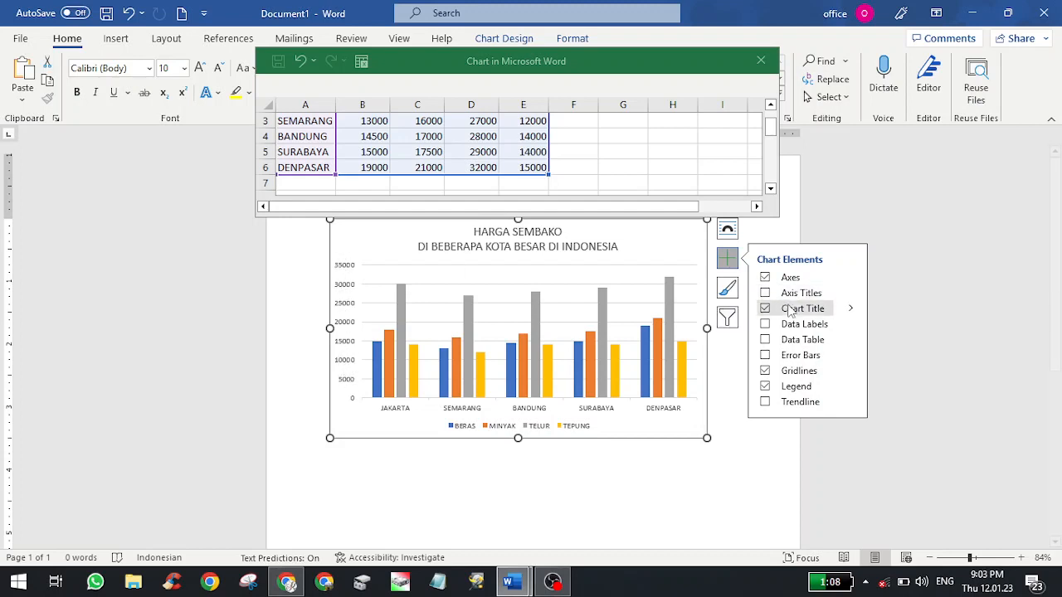
# Add axis titles to the chart and rename the vertical axis title HARGA (RP)
pyautogui.click(765, 293)
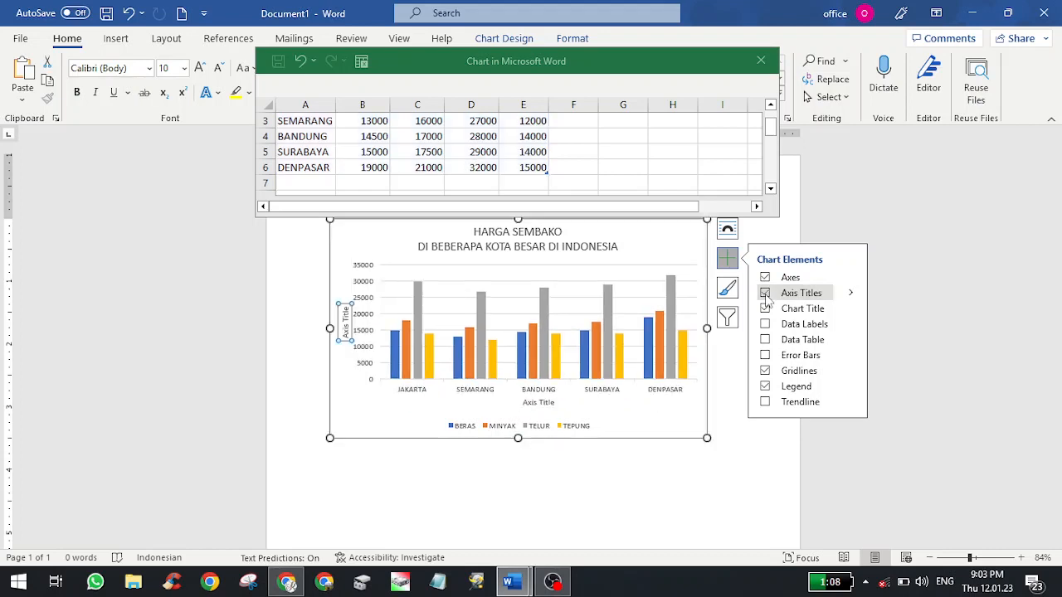
pyautogui.tripleClick(346, 325)
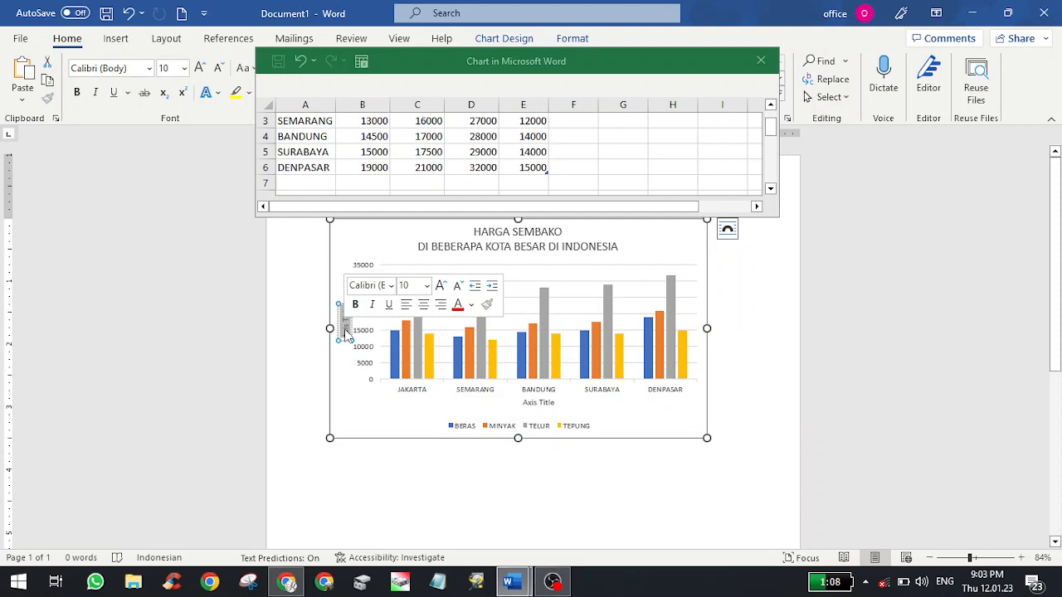
pyautogui.write('HAR')
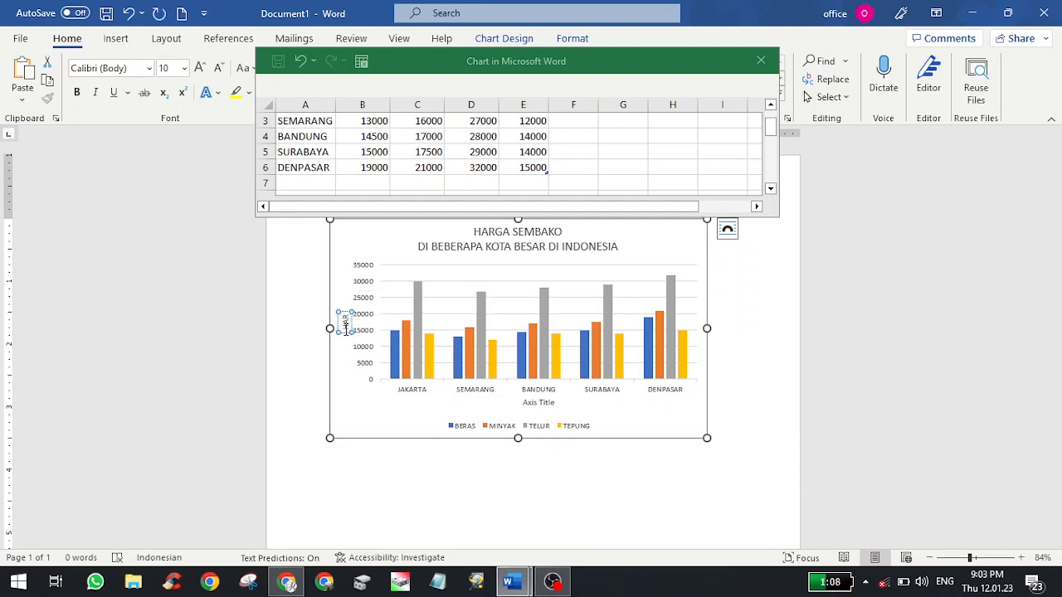
pyautogui.write('GA (RP)')
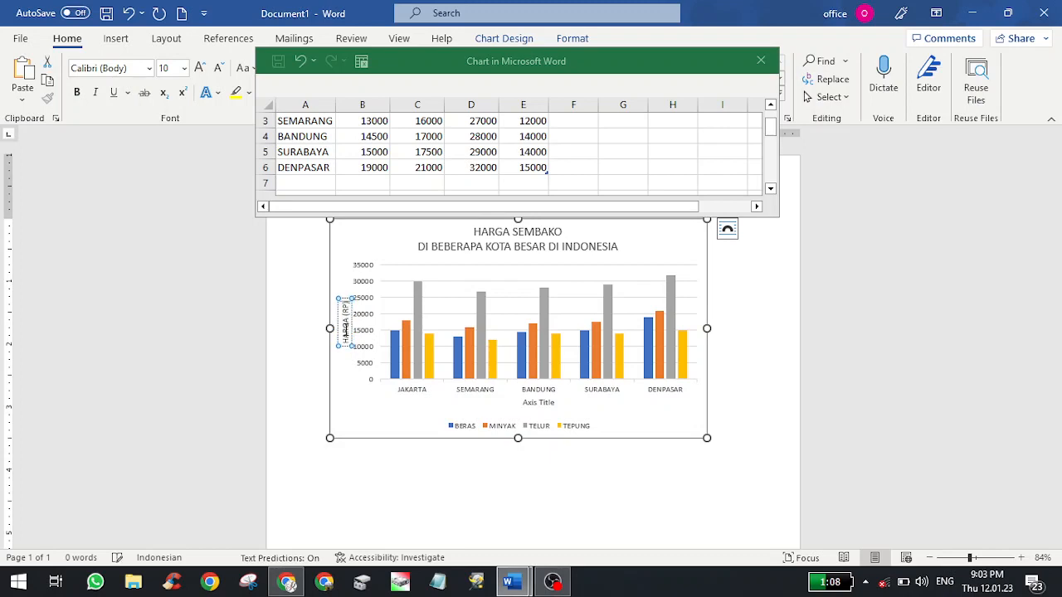
pyautogui.click(356, 406)
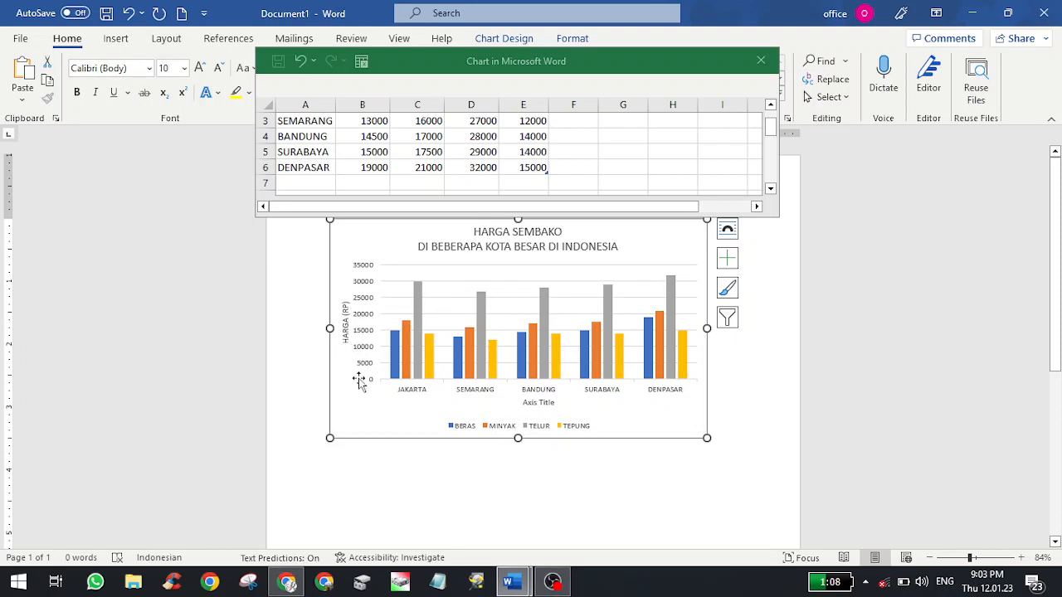
# Remove the two-line chart title and add the Chart Title element back with its placeholder text
pyautogui.click(727, 259)
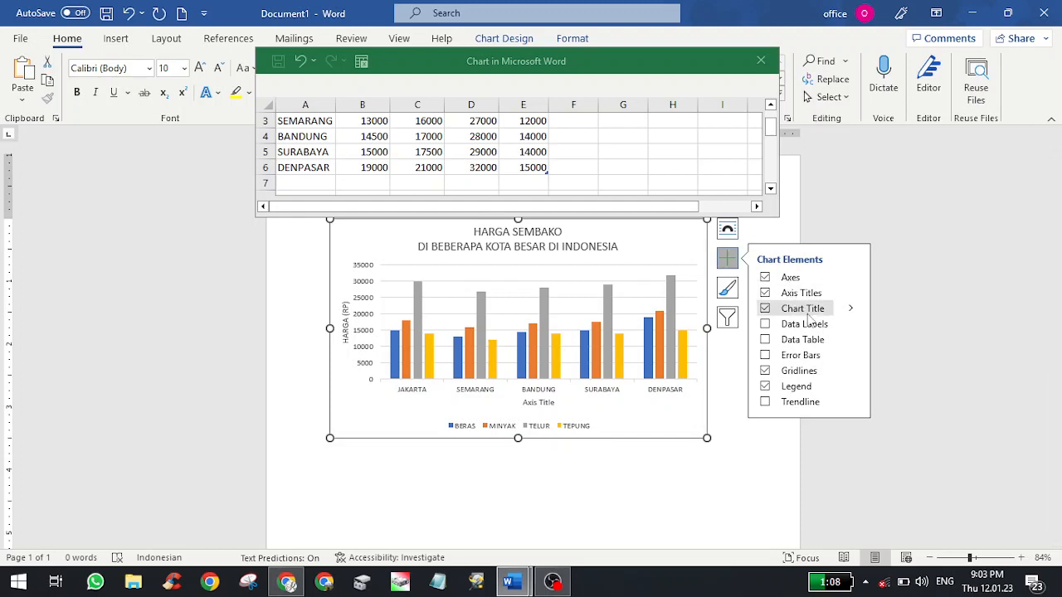
pyautogui.click(765, 308)
pyautogui.click(766, 312)
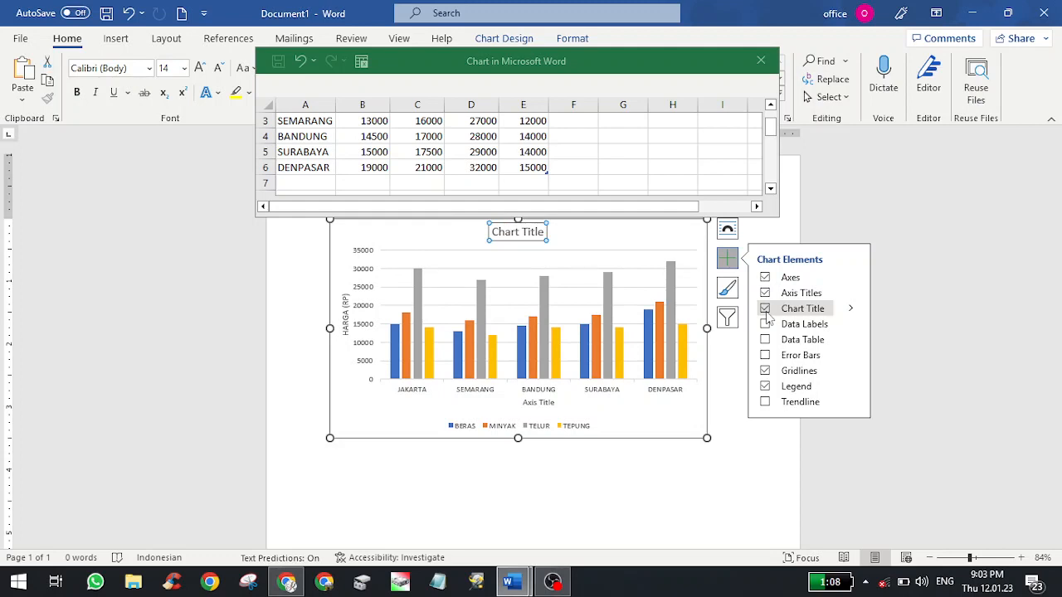
# Replace the placeholder text of the chart title with HARGA SEMBAKO
pyautogui.click(518, 233)
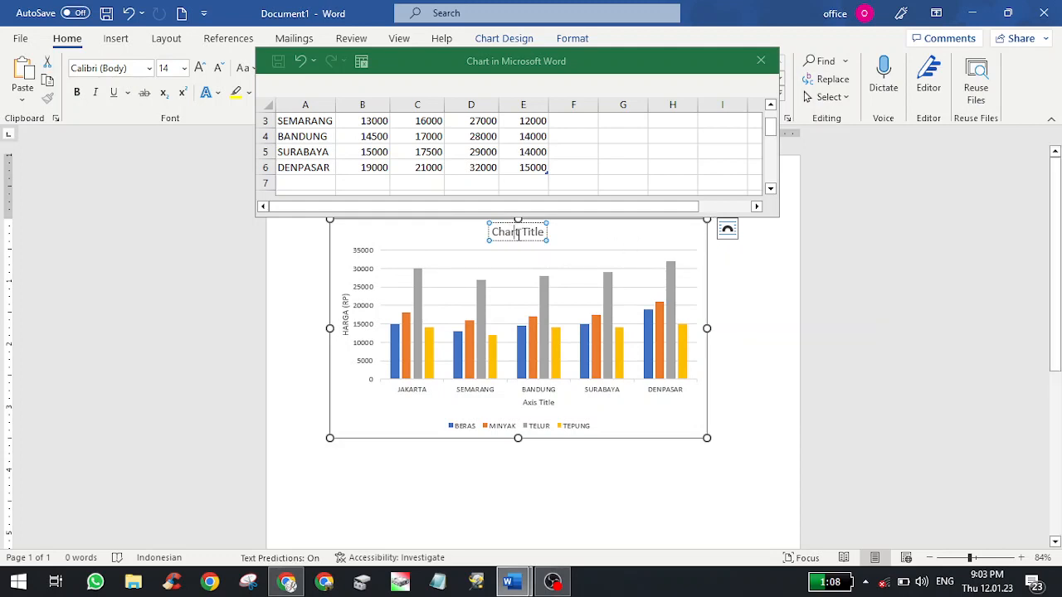
pyautogui.doubleClick(517, 233)
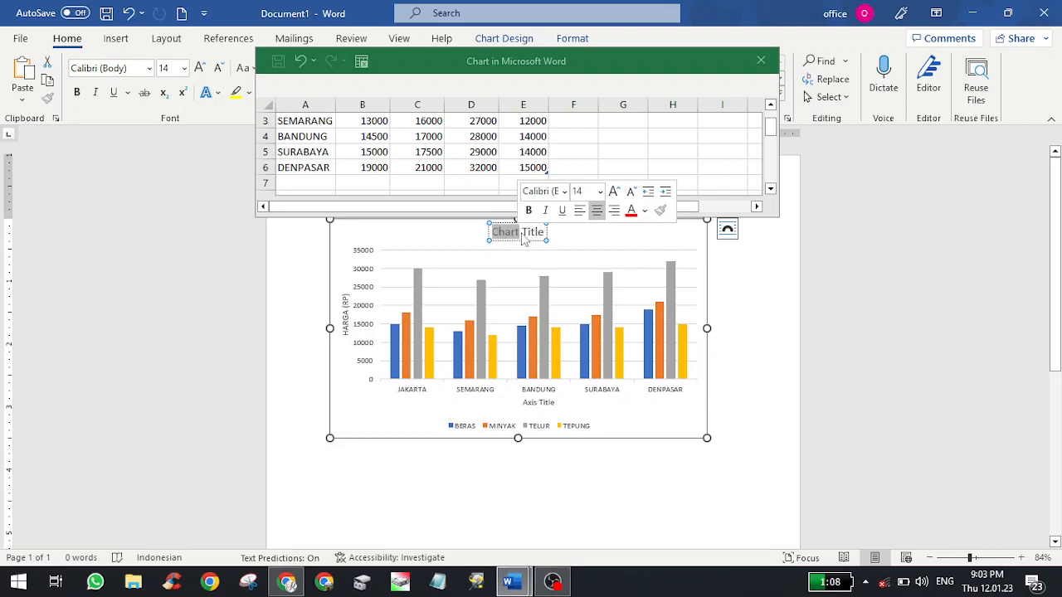
pyautogui.press('Escape')
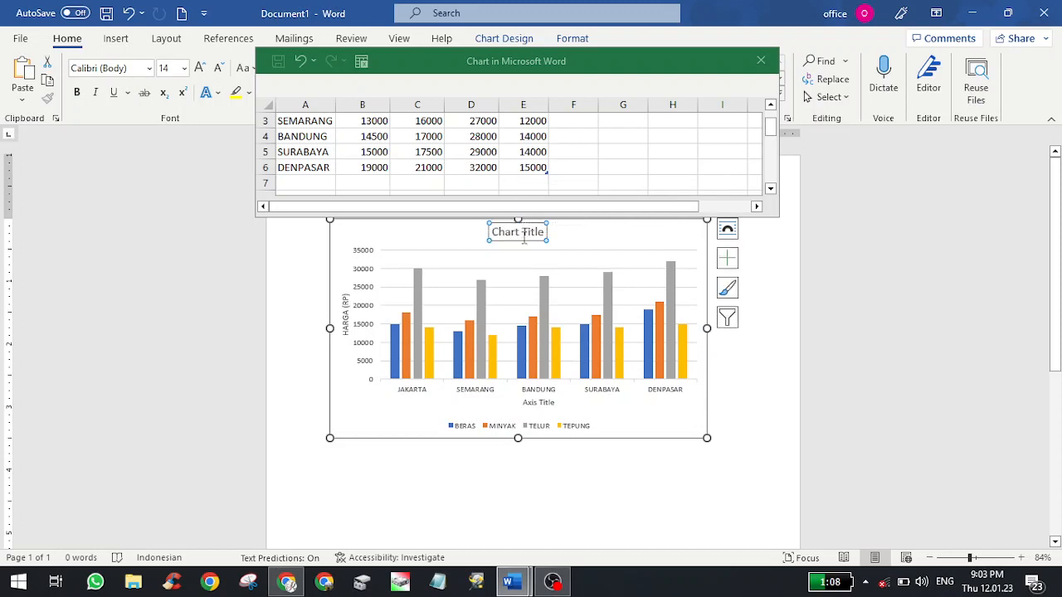
pyautogui.hotkey('ctrl', 'a')
pyautogui.click(523, 237)
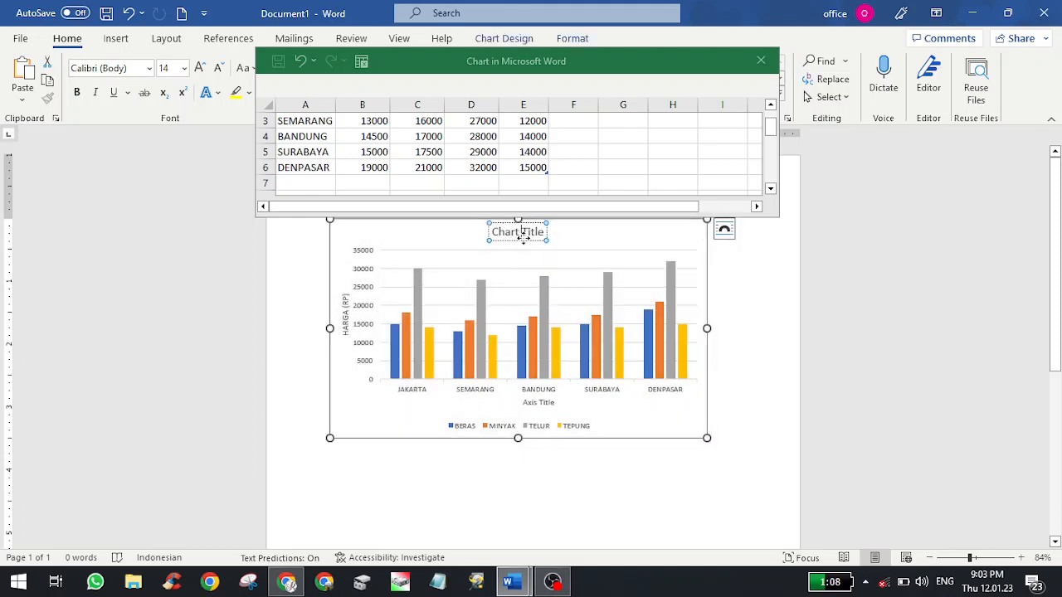
pyautogui.moveTo(522, 236)
pyautogui.mouseDown()
pyautogui.moveTo(498, 228)
pyautogui.moveTo(512, 239)
pyautogui.mouseUp()
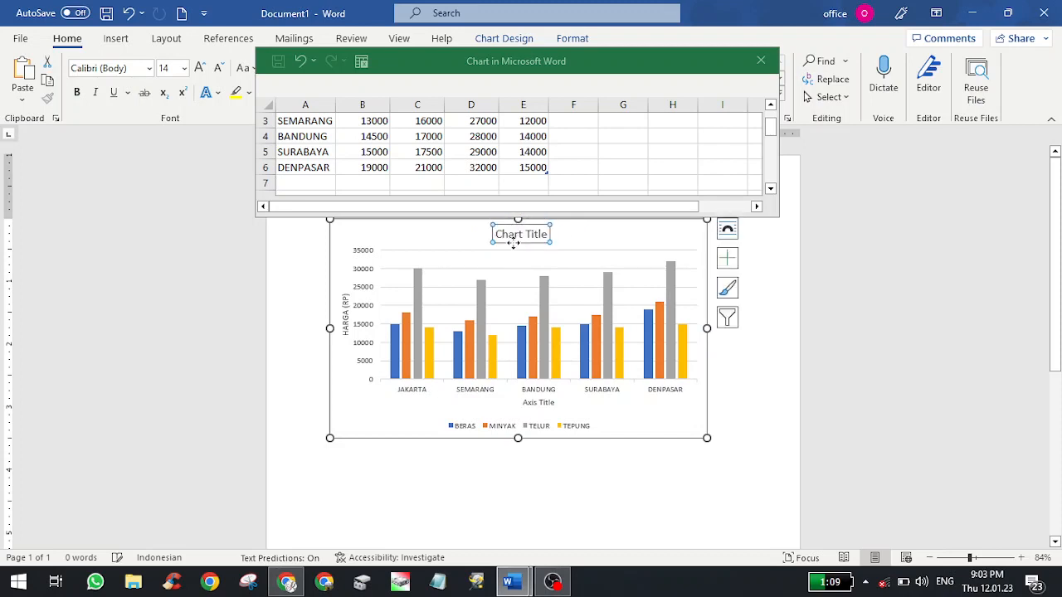
pyautogui.tripleClick(520, 234)
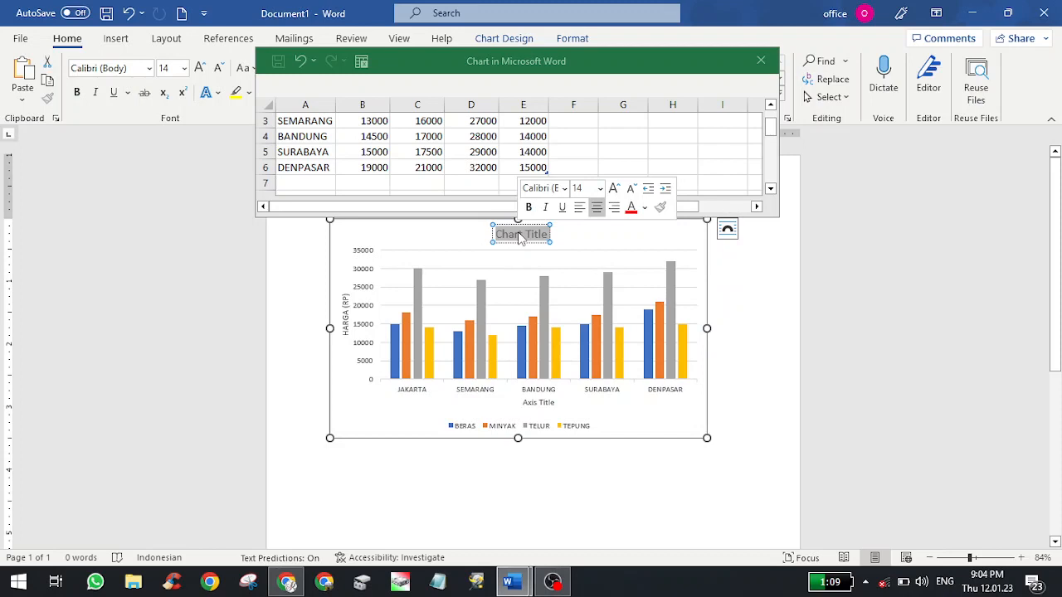
pyautogui.write('HARGA')
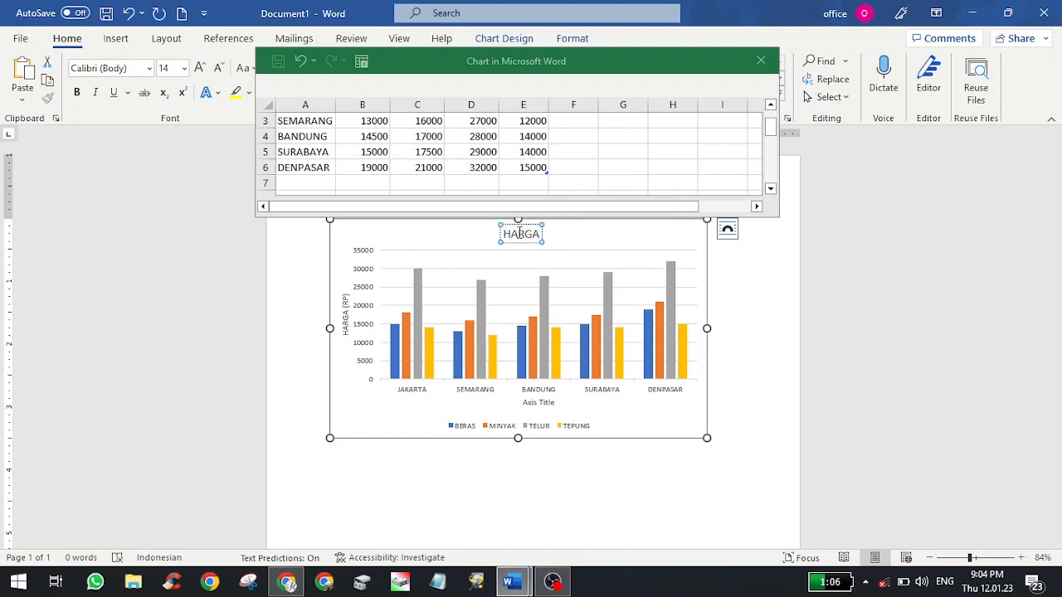
pyautogui.write(' SE')
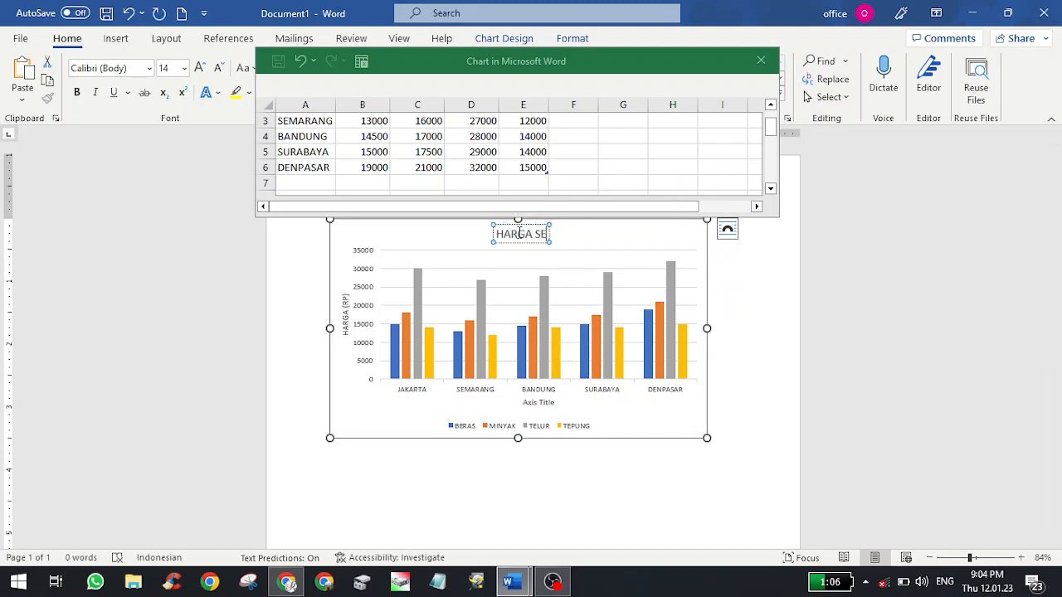
pyautogui.write('MBAKO')
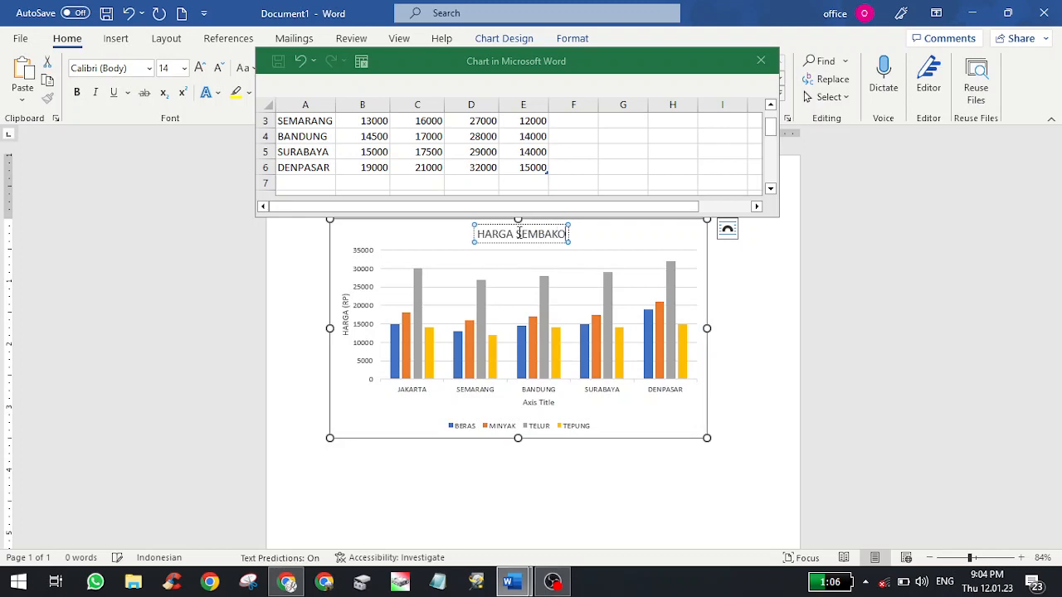
pyautogui.click(738, 282)
pyautogui.click(706, 254)
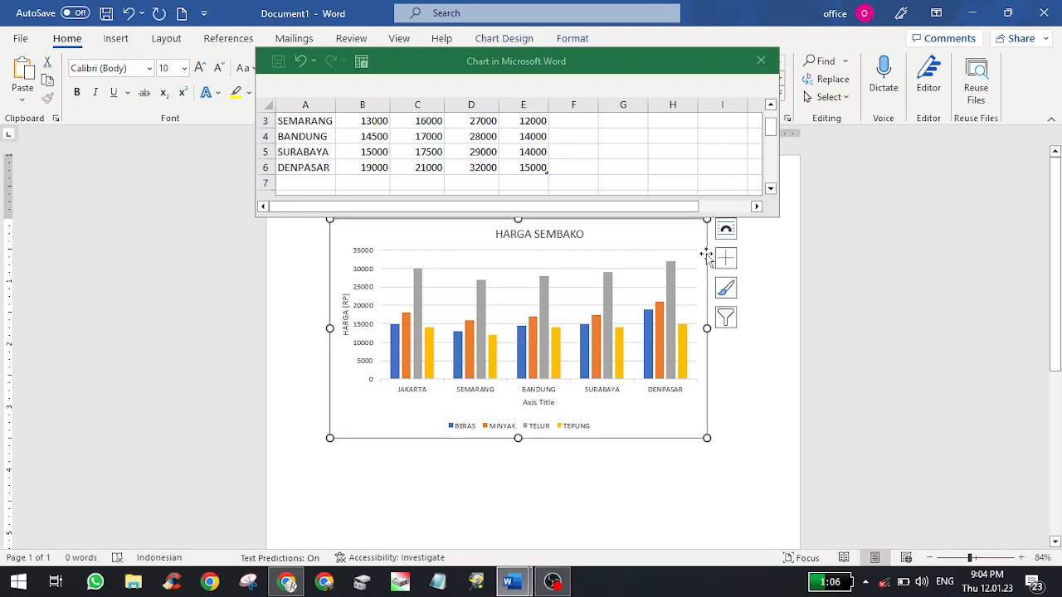
# Show data labels on the chart's columns and add a data table to the chart
pyautogui.click(725, 258)
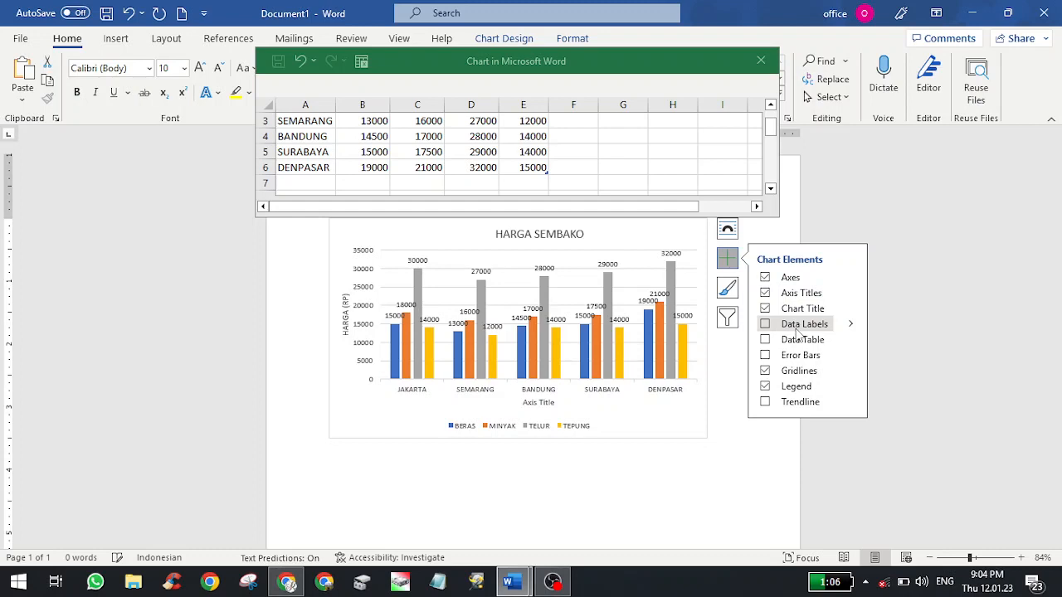
pyautogui.click(765, 324)
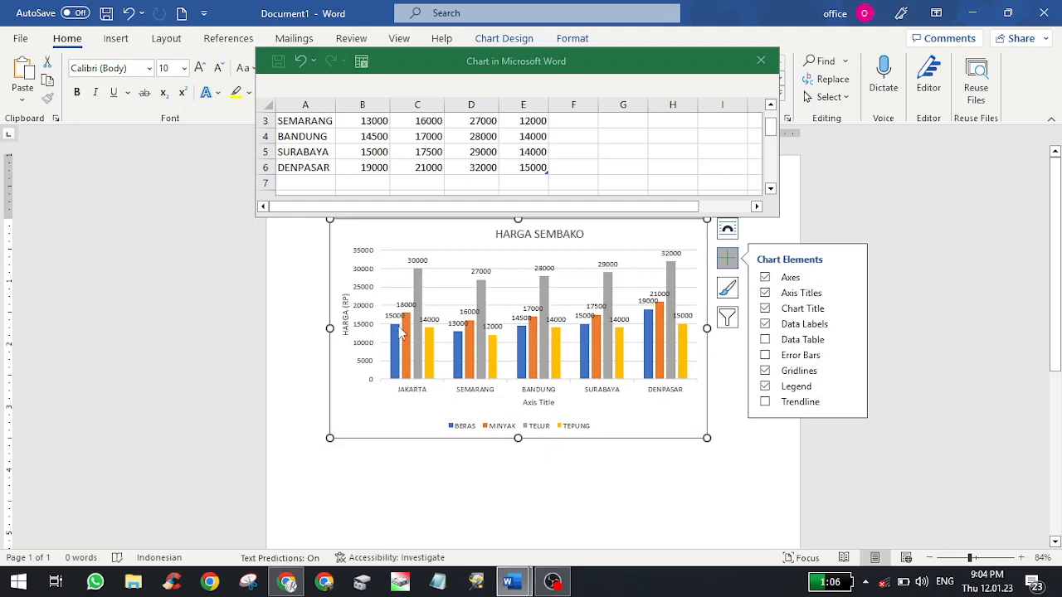
pyautogui.moveTo(400, 332)
pyautogui.moveTo(488, 314)
pyautogui.moveTo(408, 347)
pyautogui.click(798, 346)
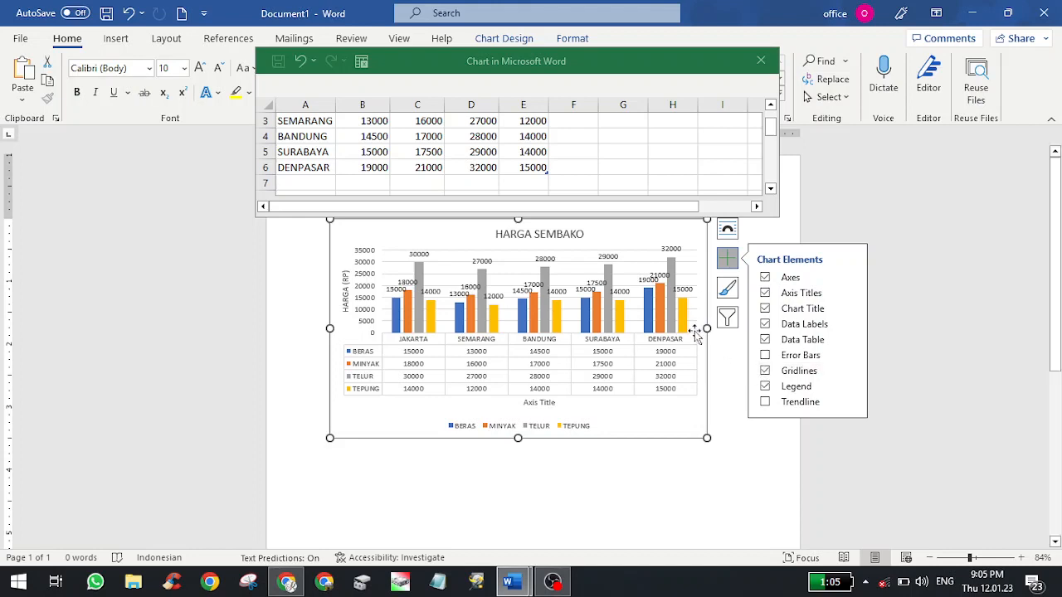
# Hide the chart's gridlines and show them again
pyautogui.click(788, 356)
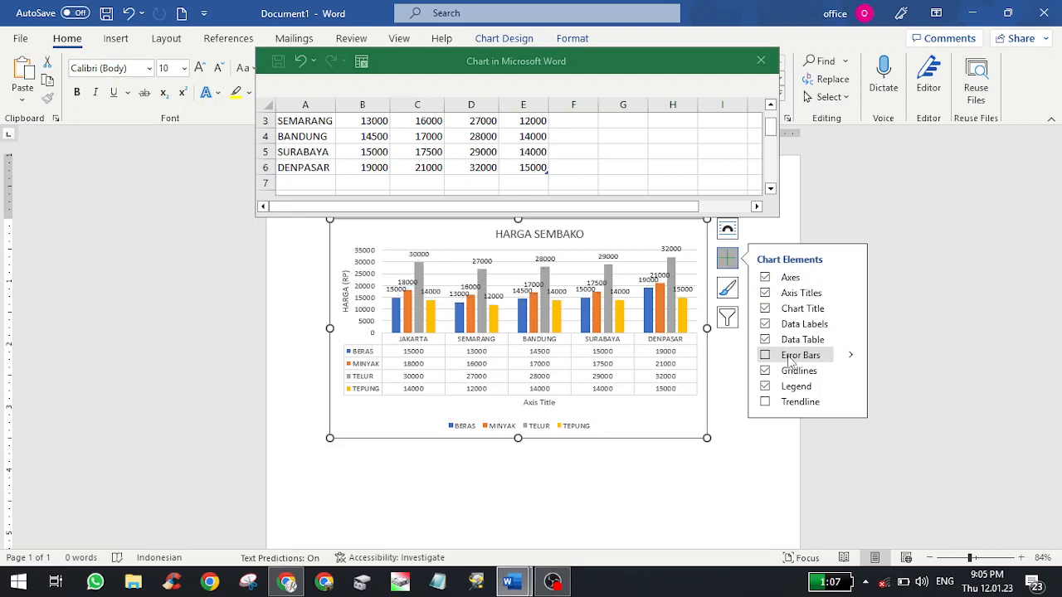
pyautogui.click(790, 372)
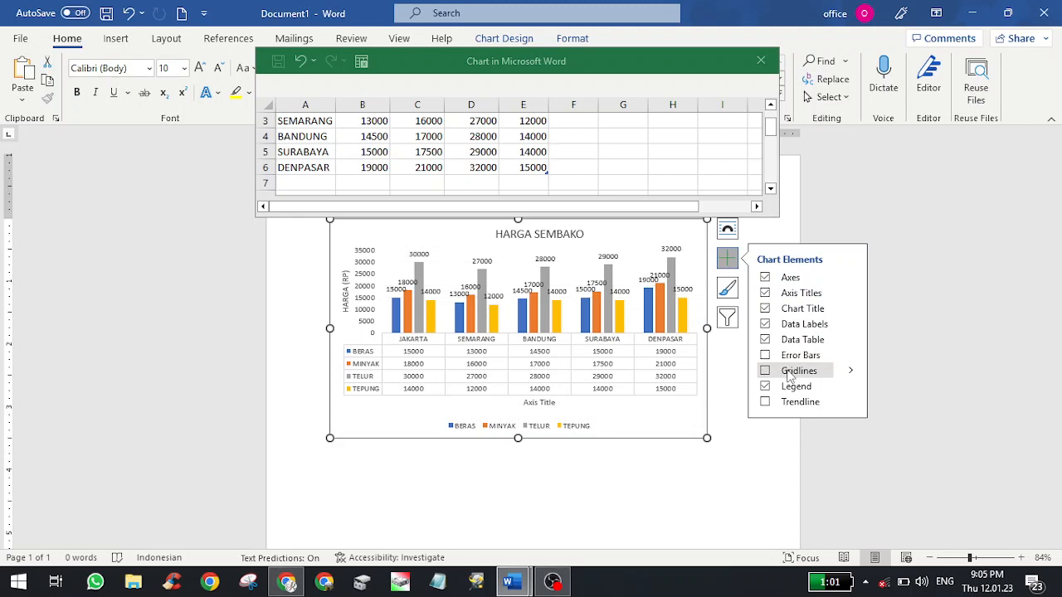
pyautogui.click(790, 372)
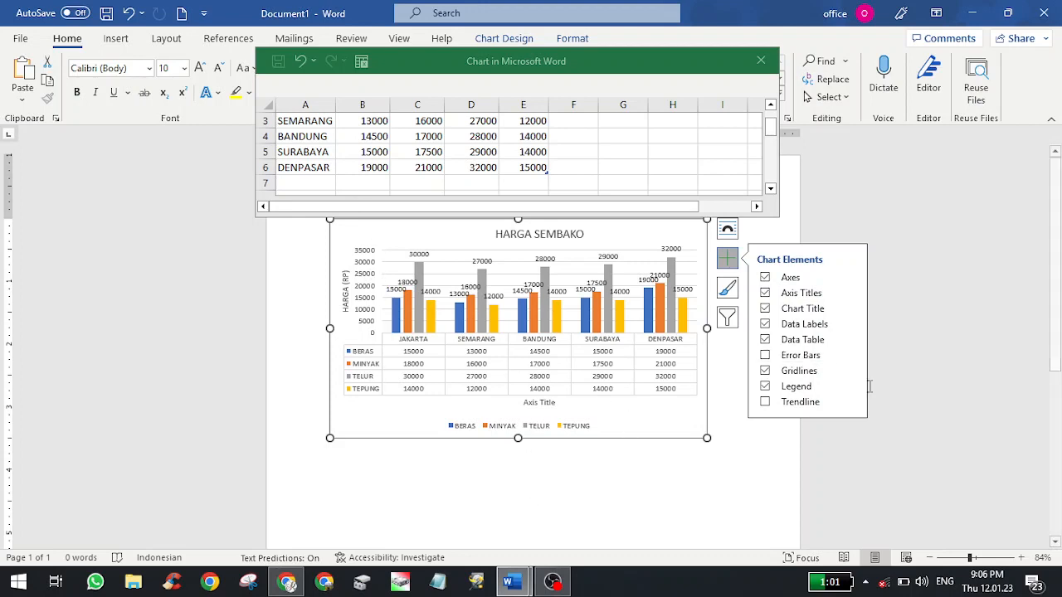
# Hide the chart's legend and show it again, twice, using the Legend chart element
pyautogui.click(792, 393)
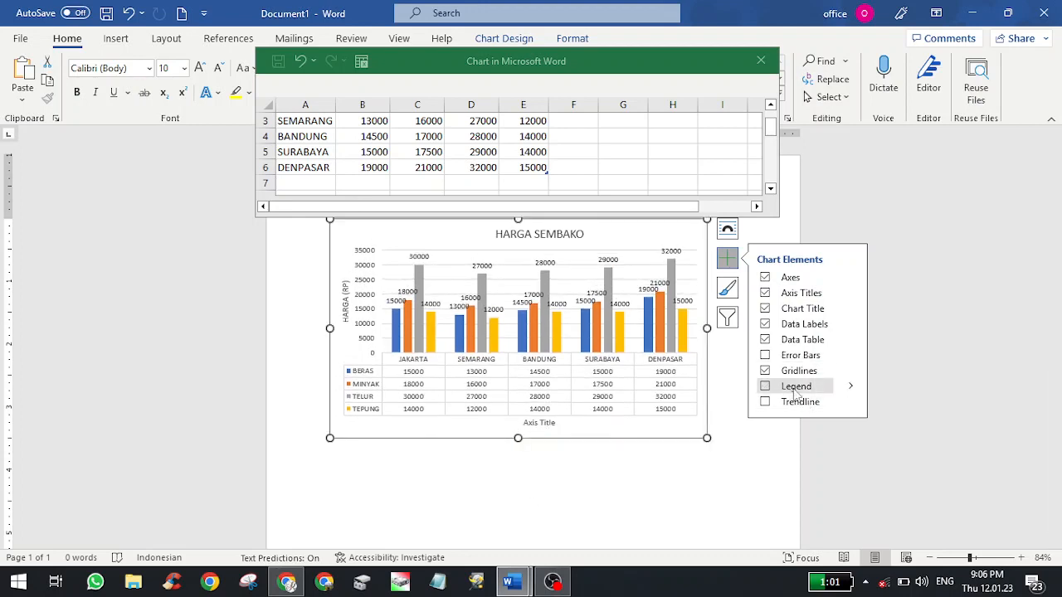
pyautogui.click(795, 395)
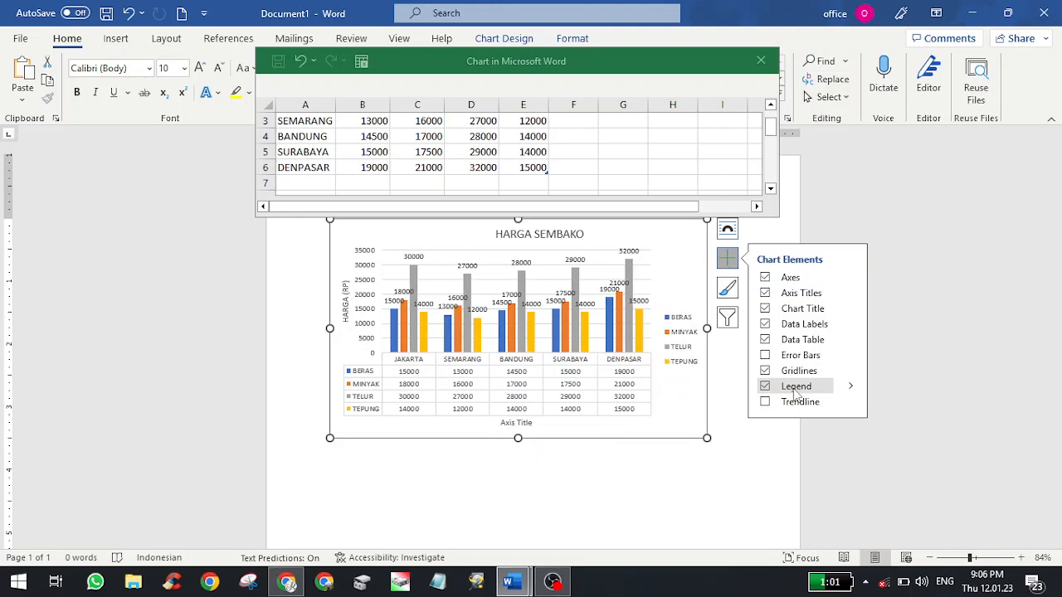
pyautogui.click(795, 395)
pyautogui.click(794, 395)
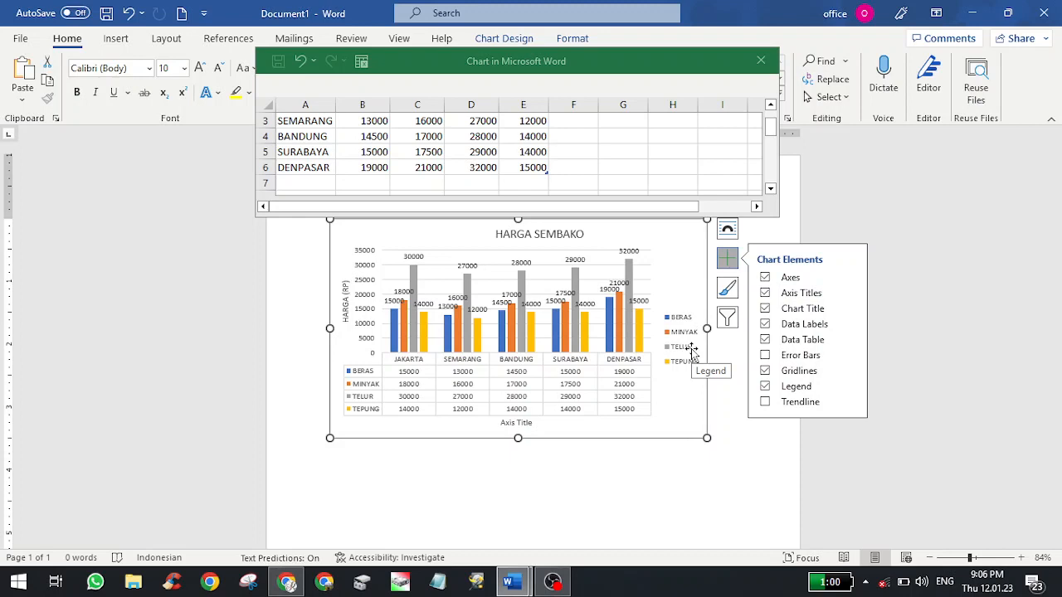
# Open and cancel Add Trendline, and remove the data labels and data table from the chart
pyautogui.click(794, 405)
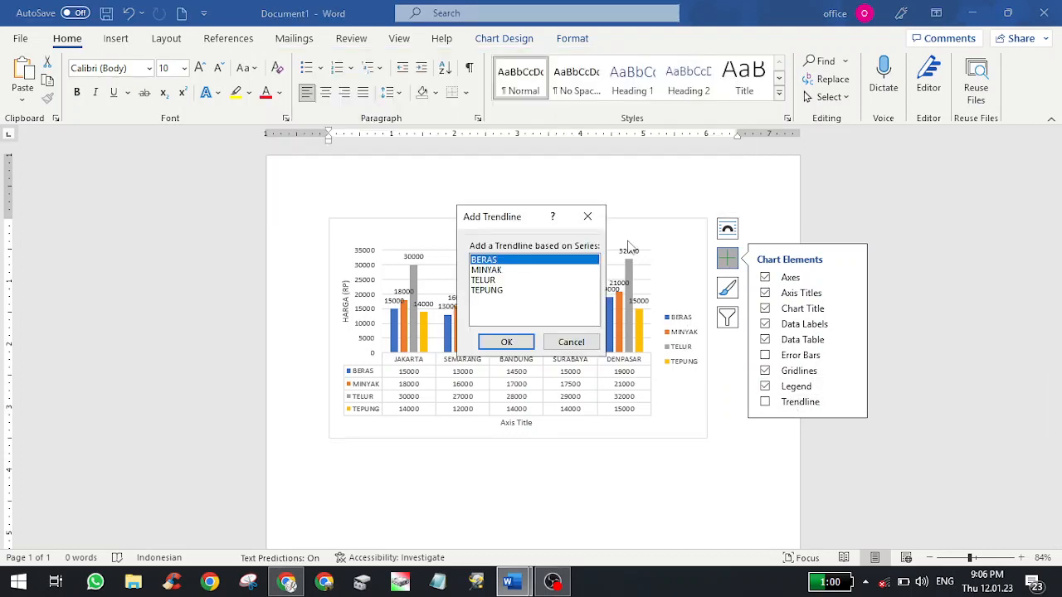
pyautogui.click(587, 217)
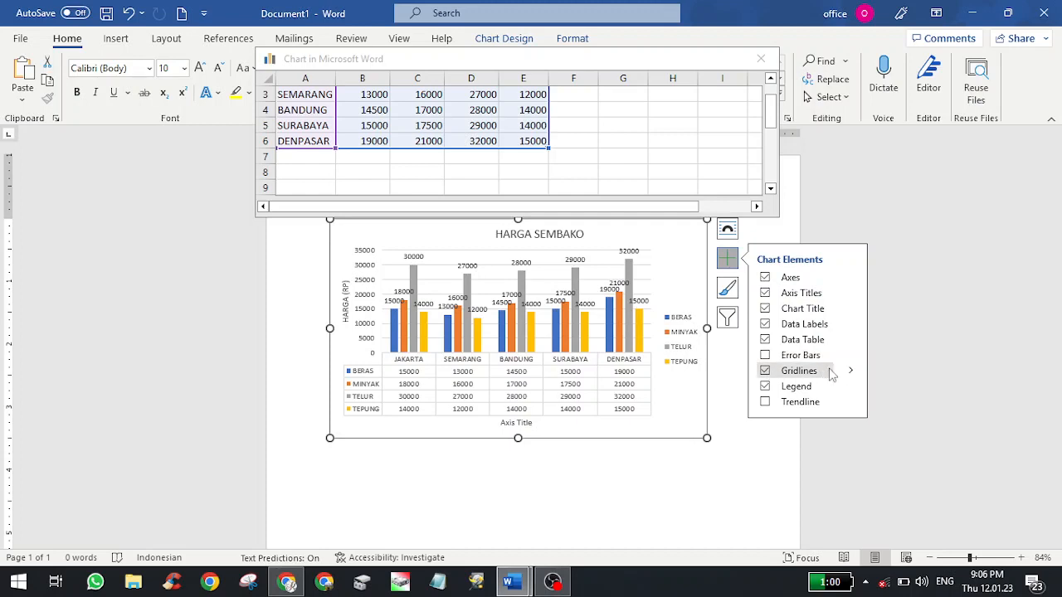
pyautogui.click(764, 324)
pyautogui.click(765, 325)
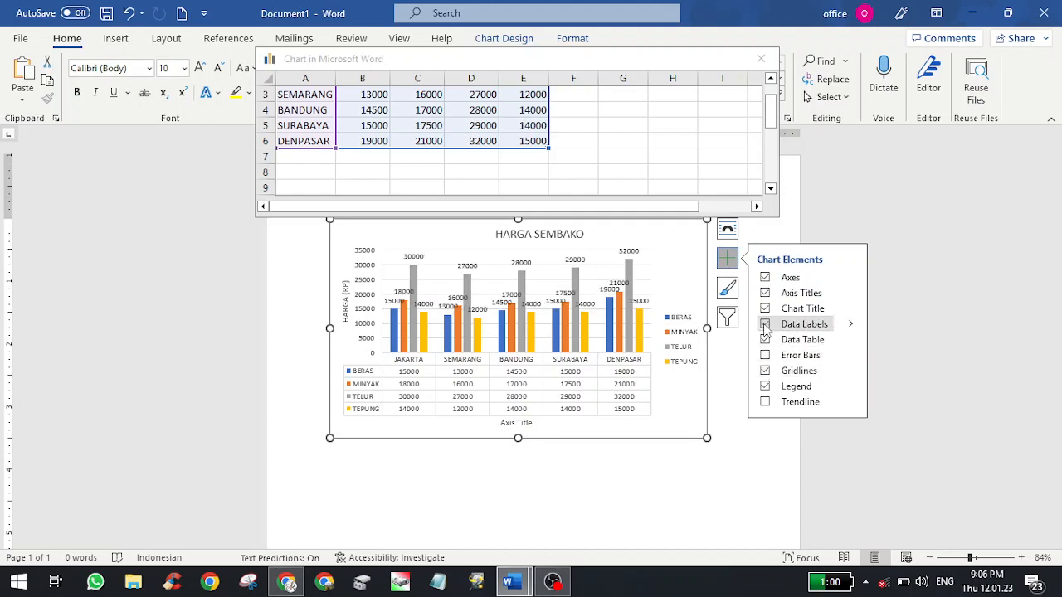
pyautogui.click(765, 324)
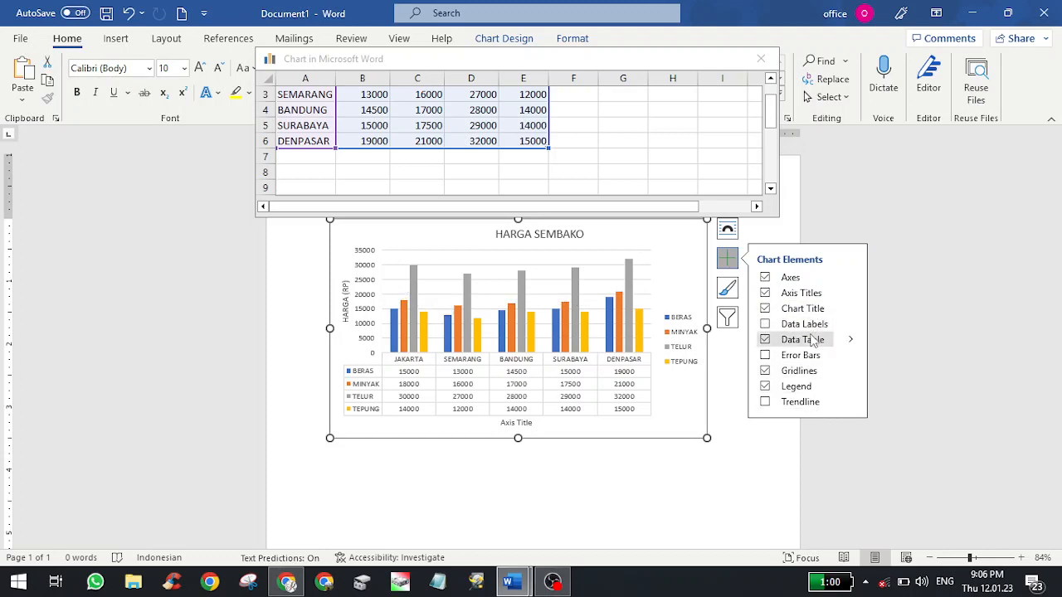
pyautogui.click(765, 340)
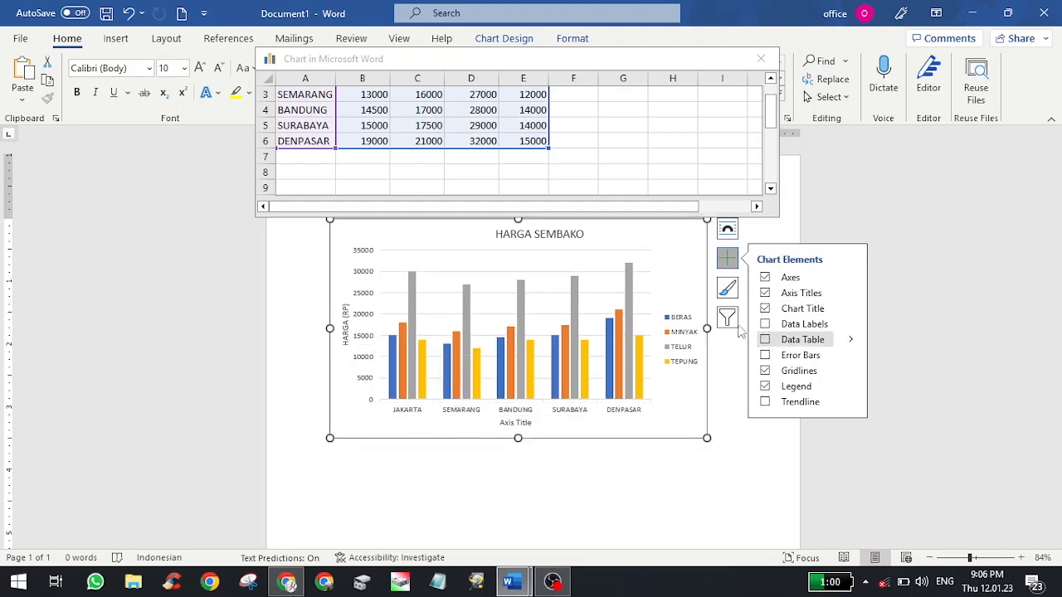
# Rename the chart's horizontal axis title KOTA
pyautogui.click(514, 423)
pyautogui.doubleClick(516, 423)
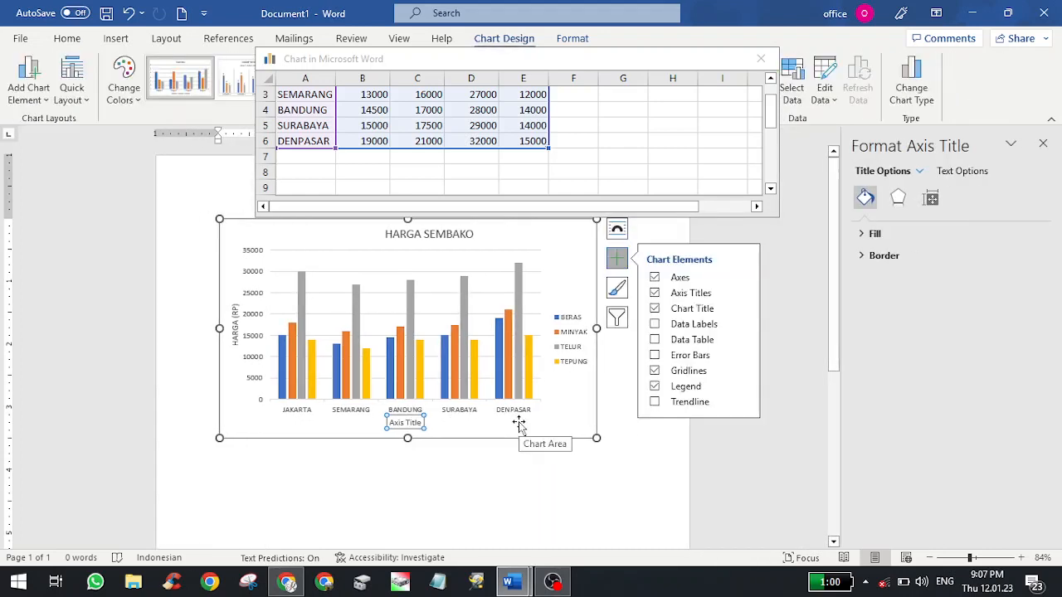
pyautogui.doubleClick(410, 423)
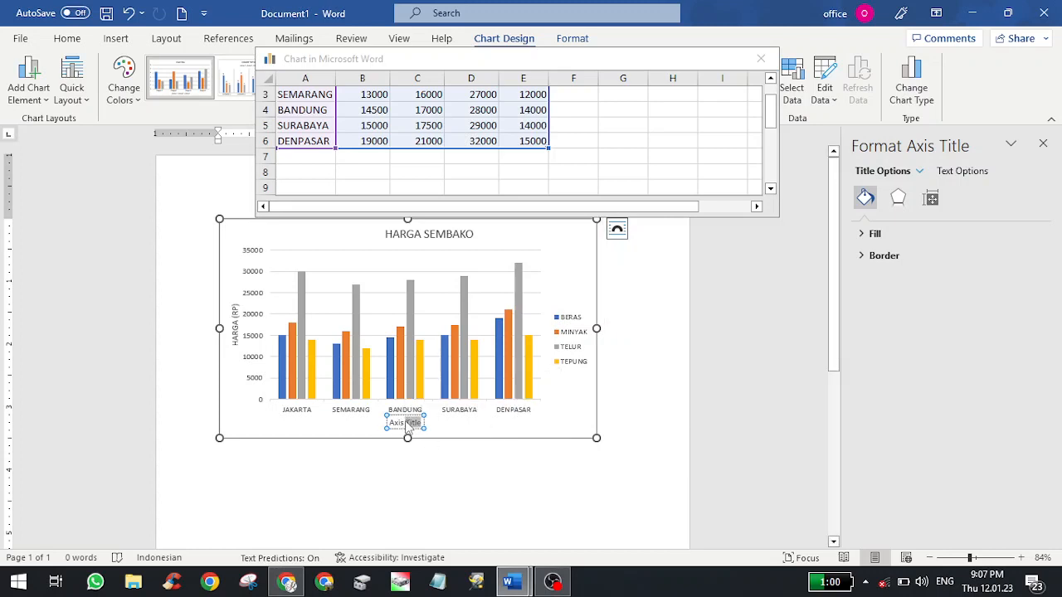
pyautogui.click(406, 421)
pyautogui.doubleClick(408, 423)
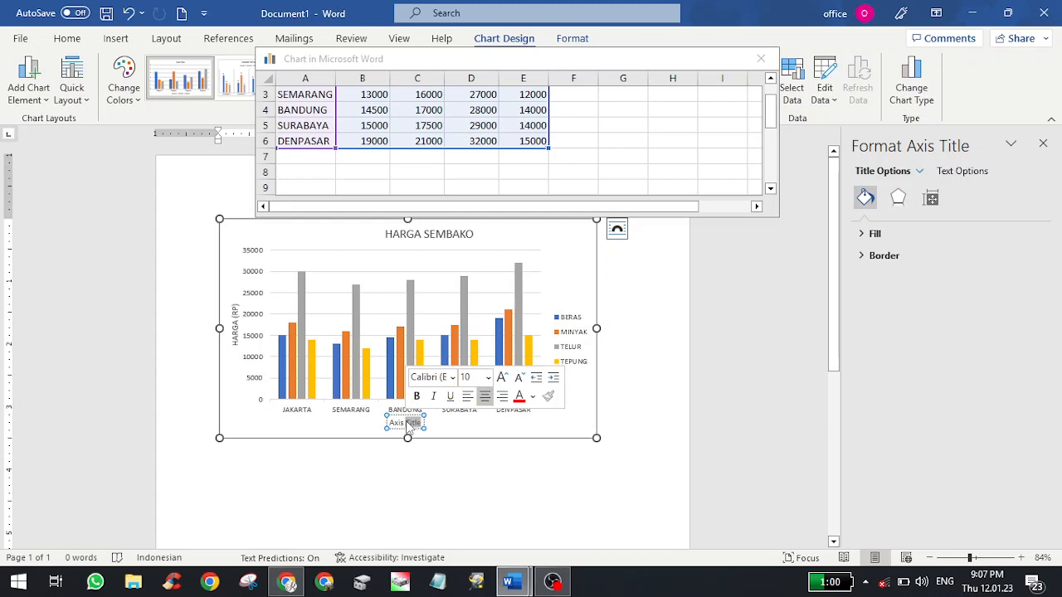
pyautogui.press('BackSpace')
pyautogui.press('BackSpace')
pyautogui.press('BackSpace')
pyautogui.press('BackSpace')
pyautogui.press('BackSpace')
pyautogui.press('BackSpace')
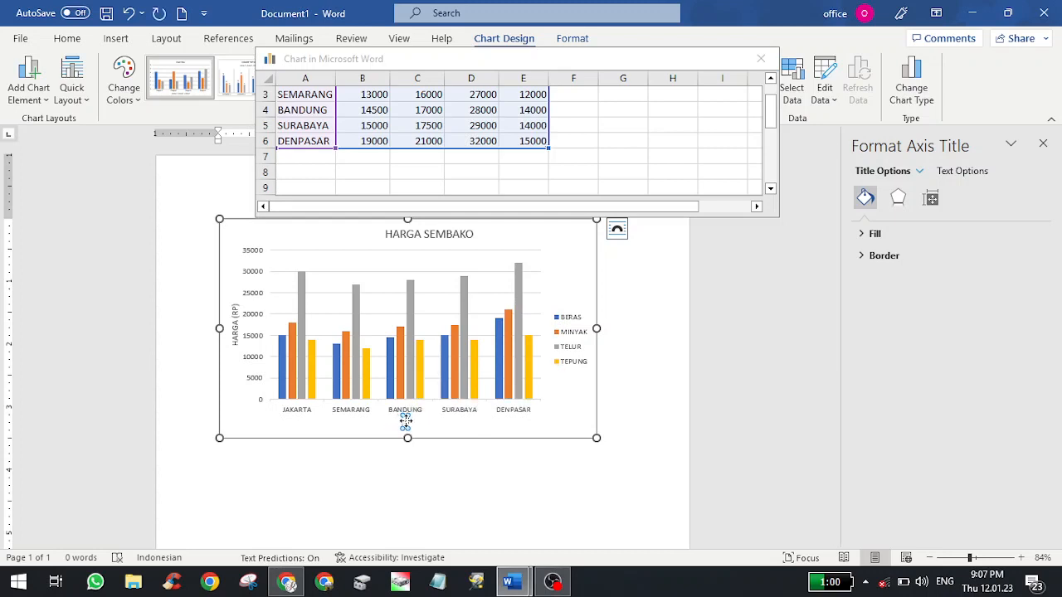
pyautogui.write('KOTA')
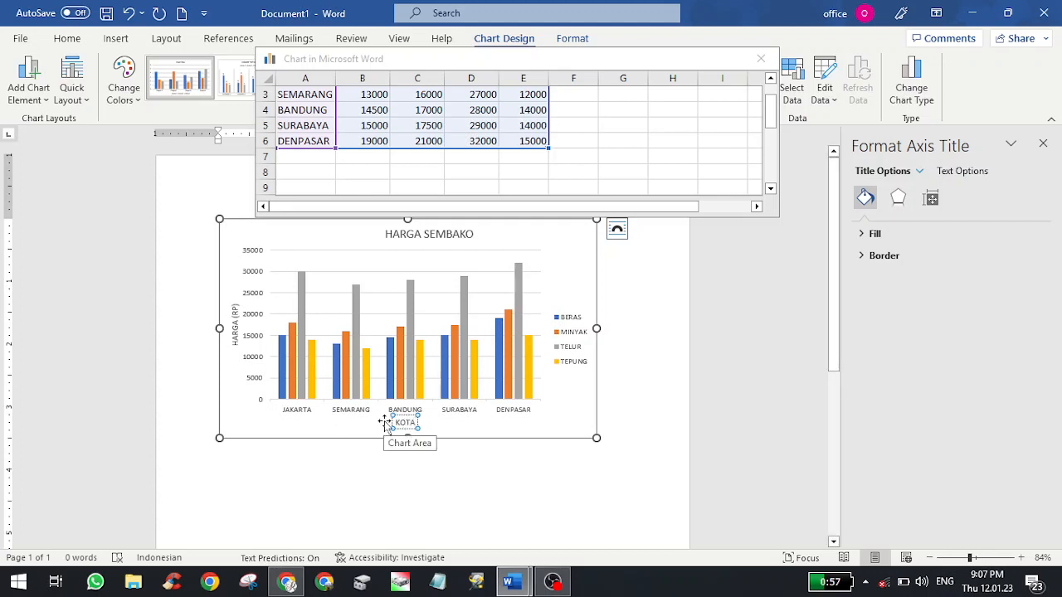
pyautogui.click(338, 435)
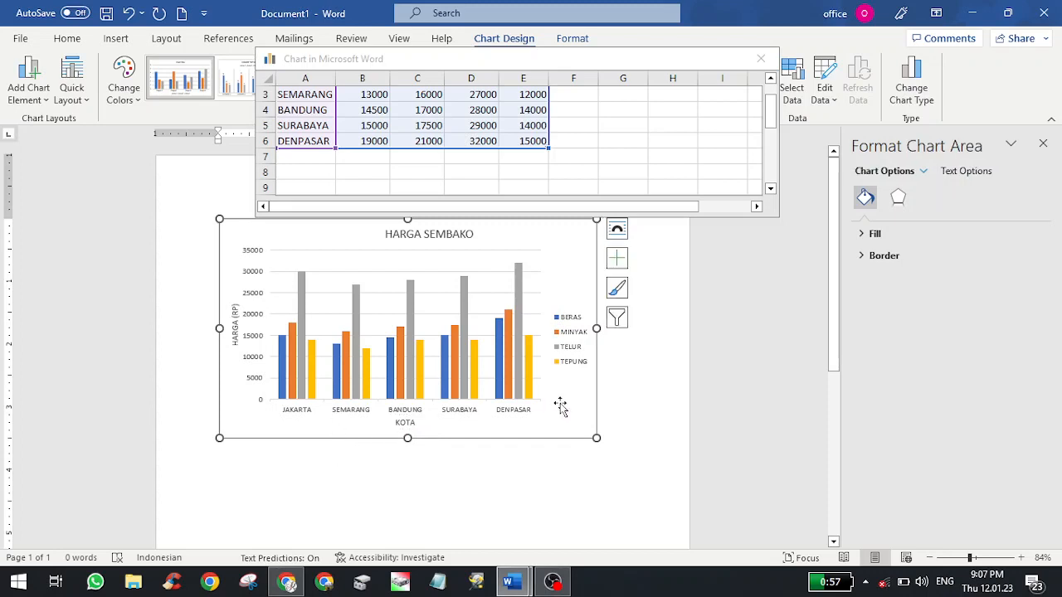
# Close the chart area formatting options and the chart elements list, and reselect the chart
pyautogui.click(1041, 142)
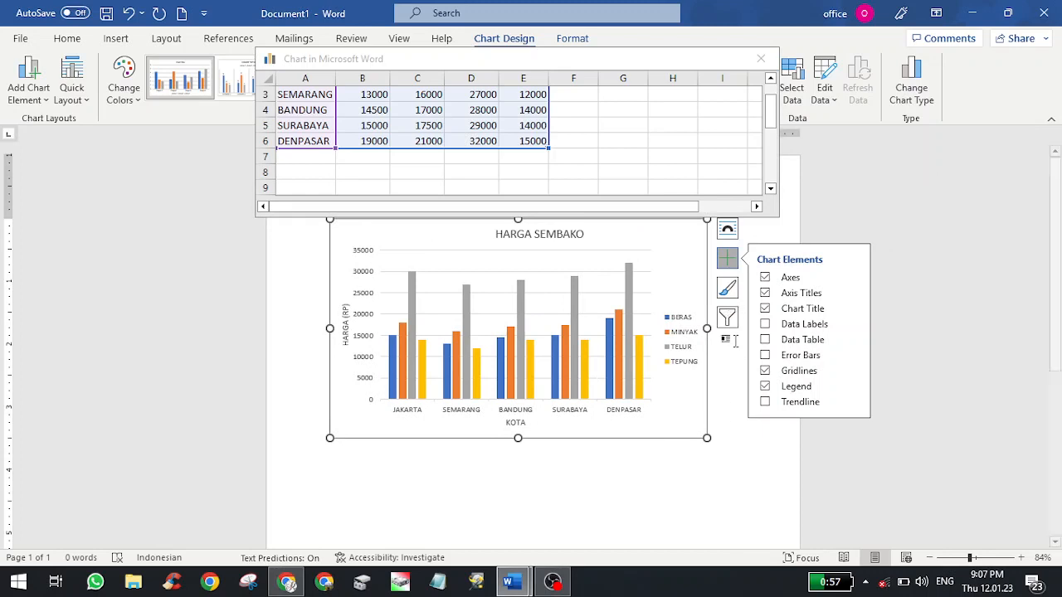
pyautogui.click(741, 399)
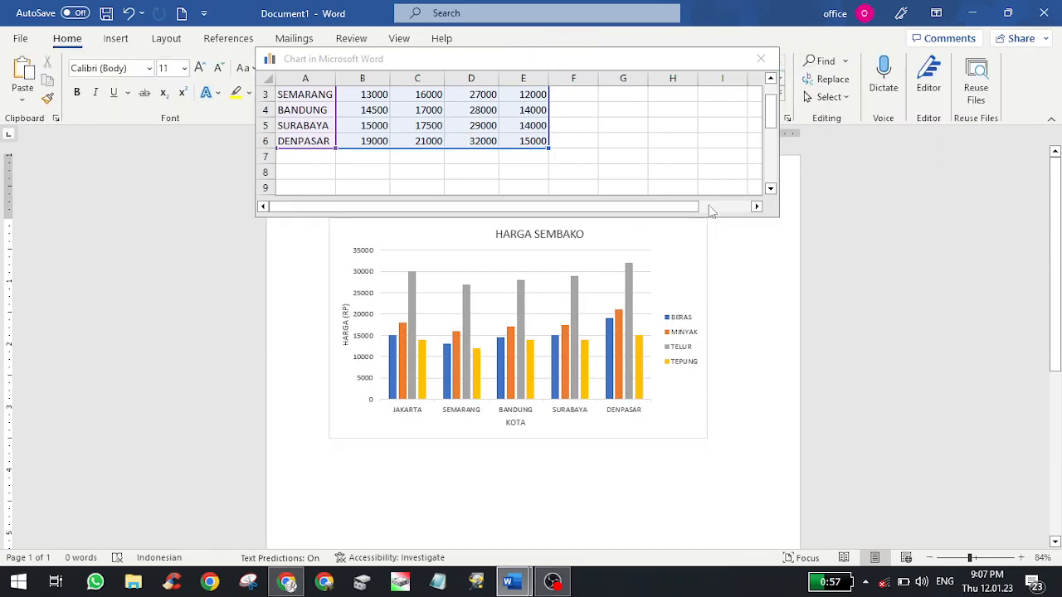
pyautogui.click(703, 263)
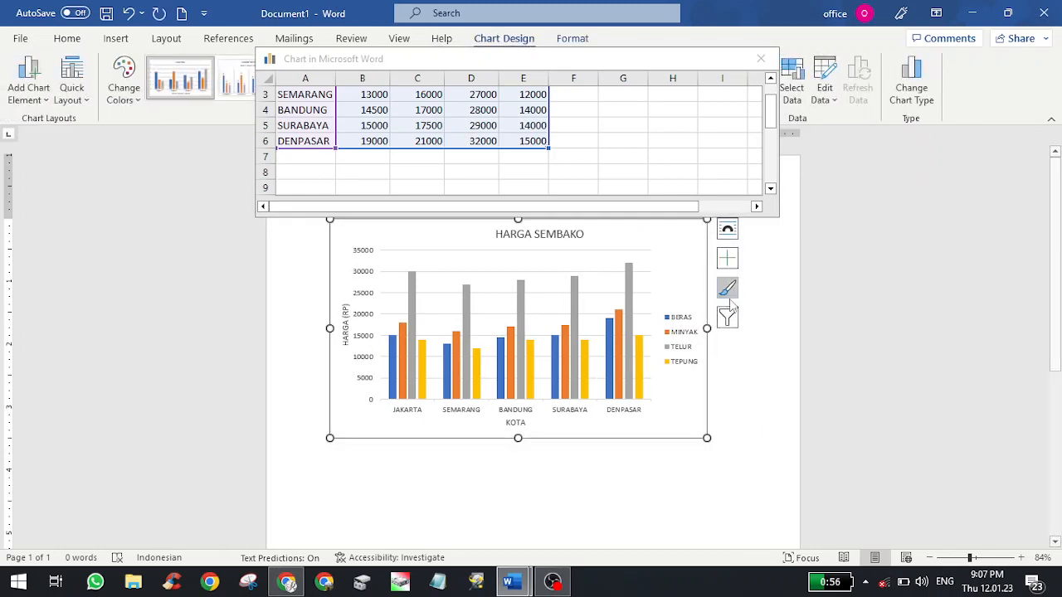
# Browse the chart styles and try the light-to-dark orange monochromatic palette on the chart before restoring the first Colorful palette
pyautogui.click(728, 290)
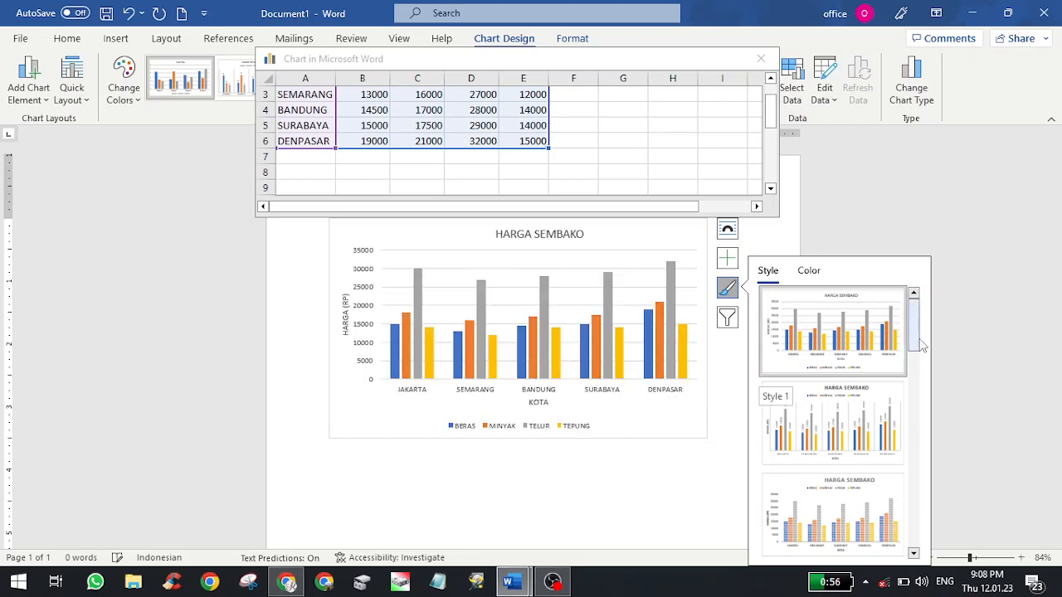
pyautogui.scroll(-3, 915, 346)
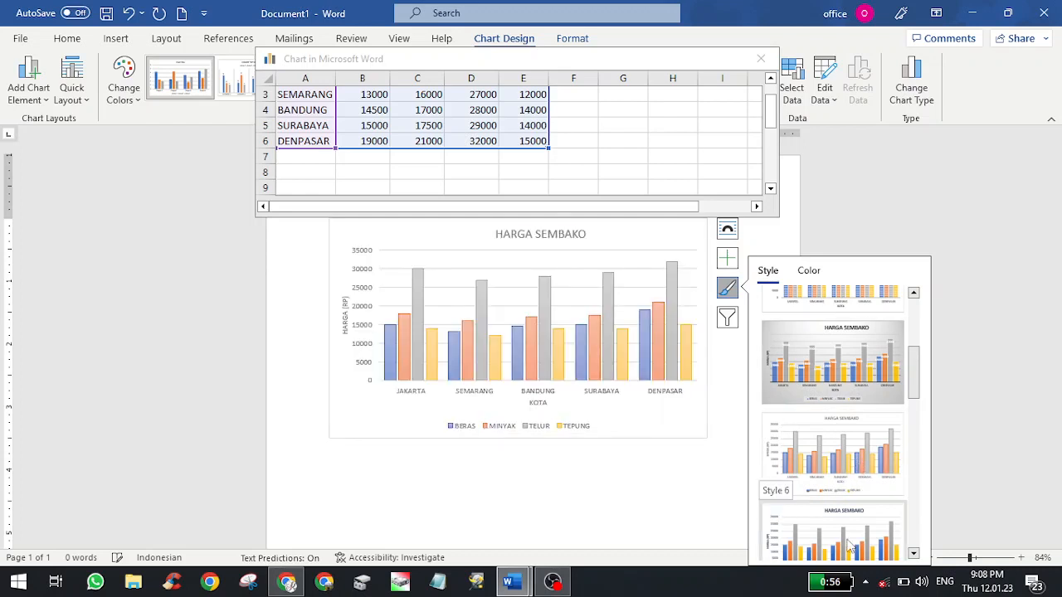
pyautogui.click(810, 274)
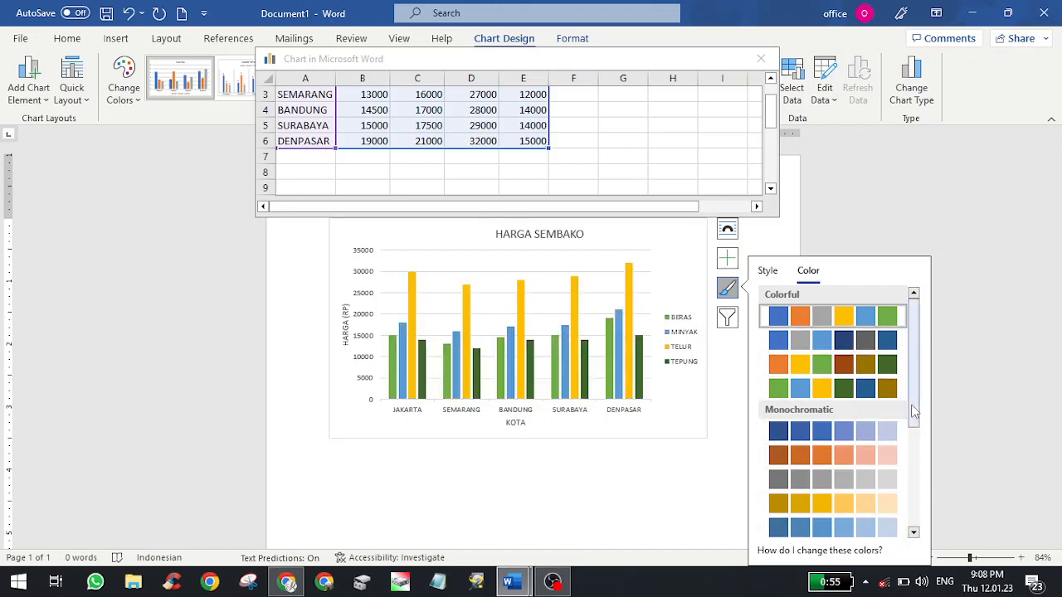
pyautogui.scroll(-4, 913, 414)
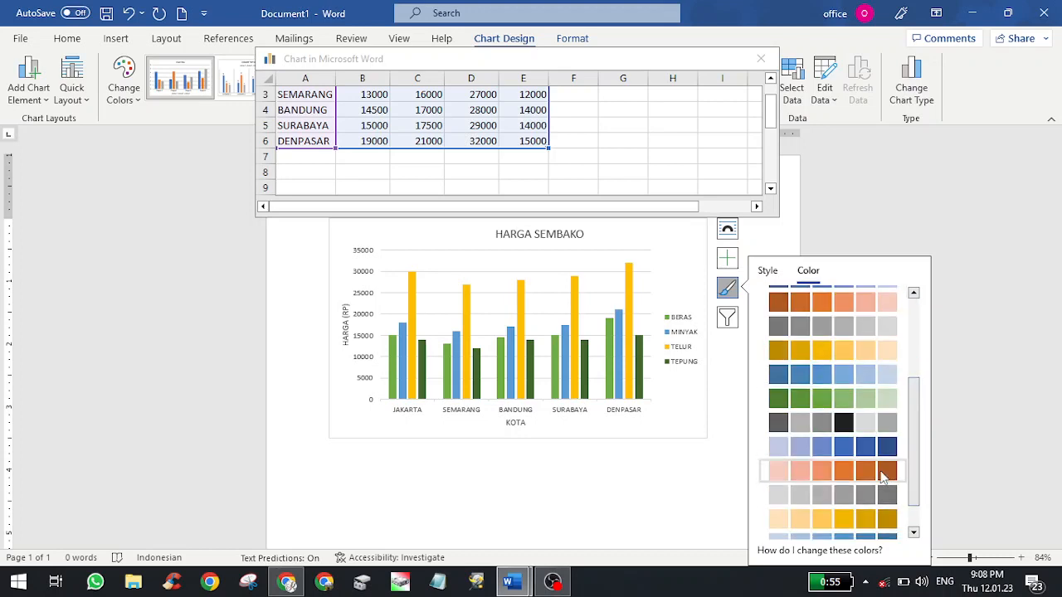
pyautogui.click(883, 475)
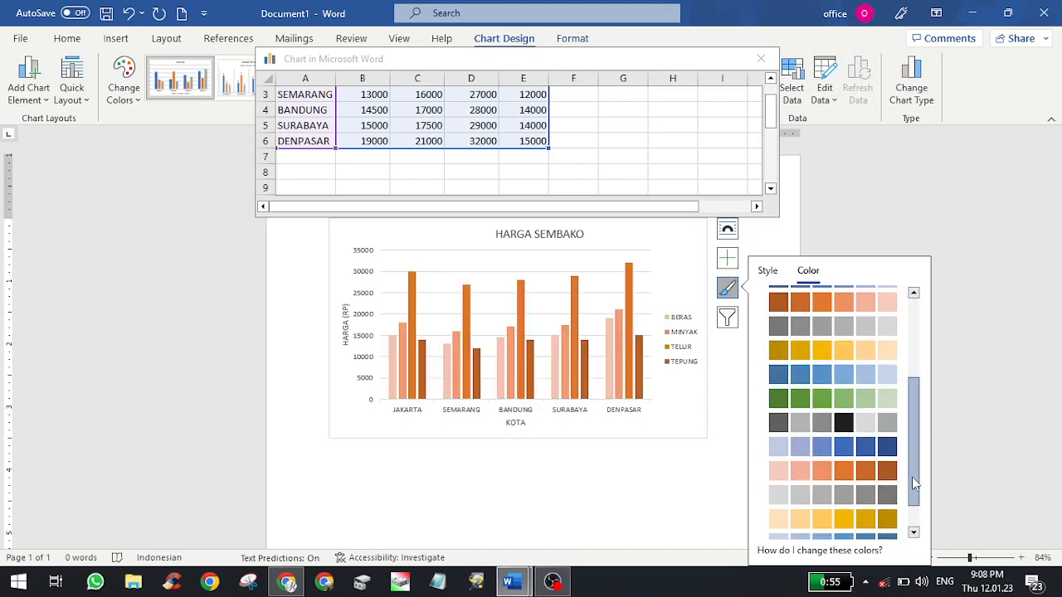
pyautogui.moveTo(913, 483); pyautogui.dragTo(913, 390)
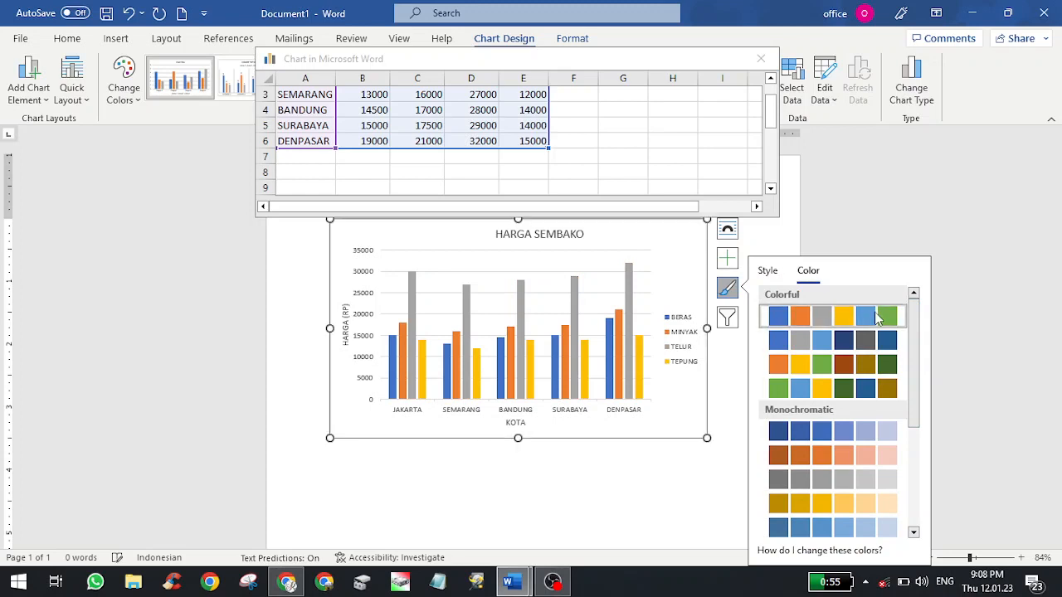
pyautogui.click(878, 319)
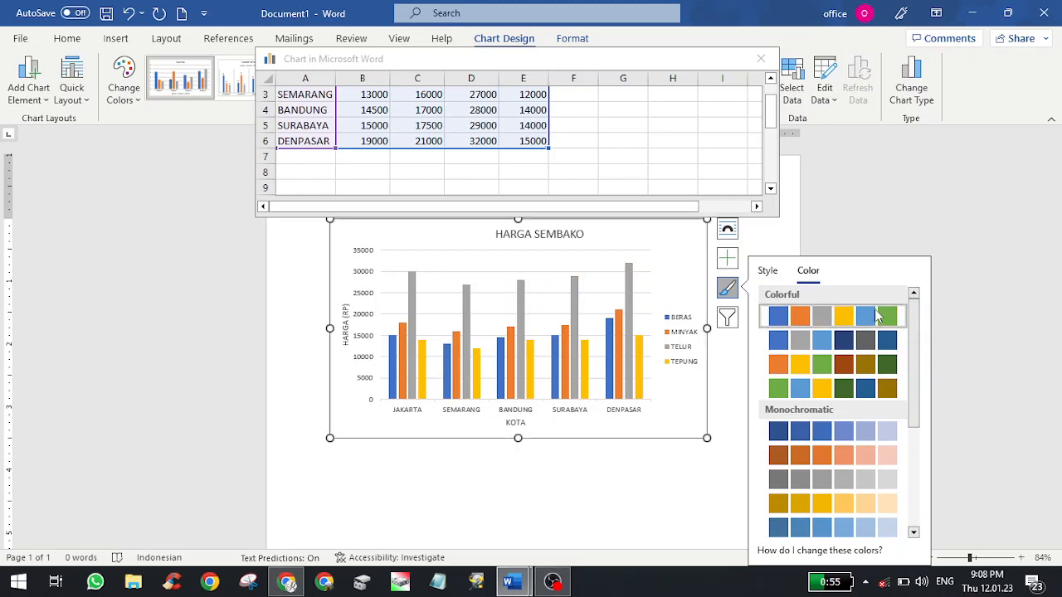
# View the chart filter's lists of series and categories, and dismiss the filter
pyautogui.click(736, 324)
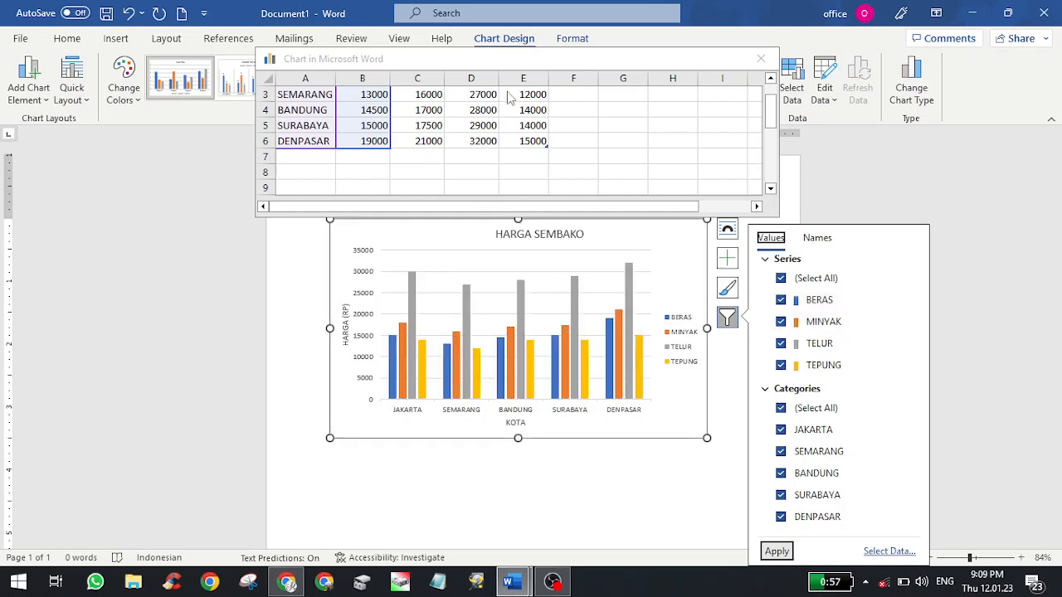
pyautogui.click(579, 159)
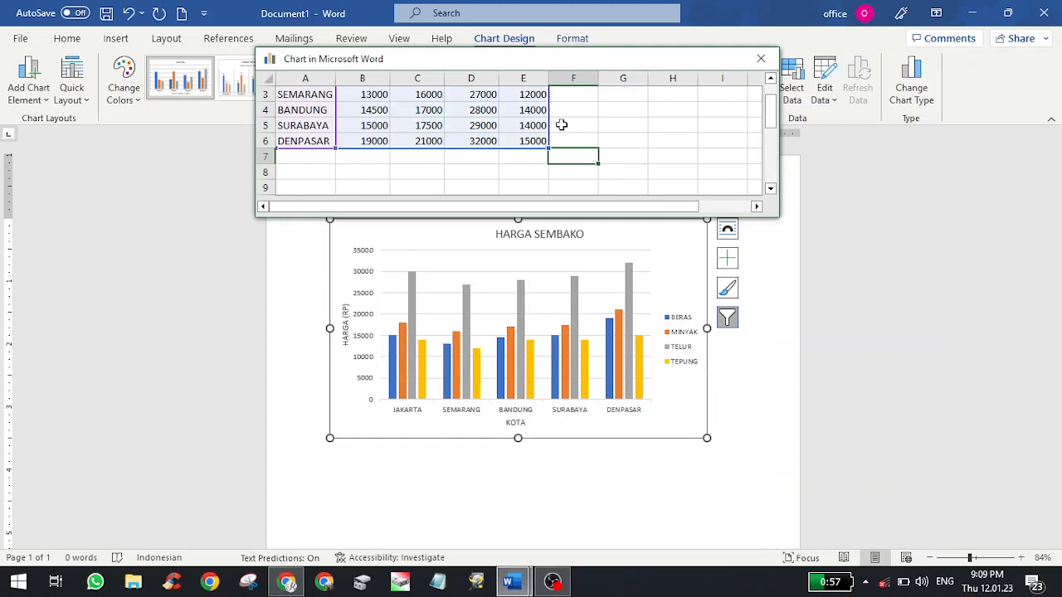
pyautogui.click(568, 133)
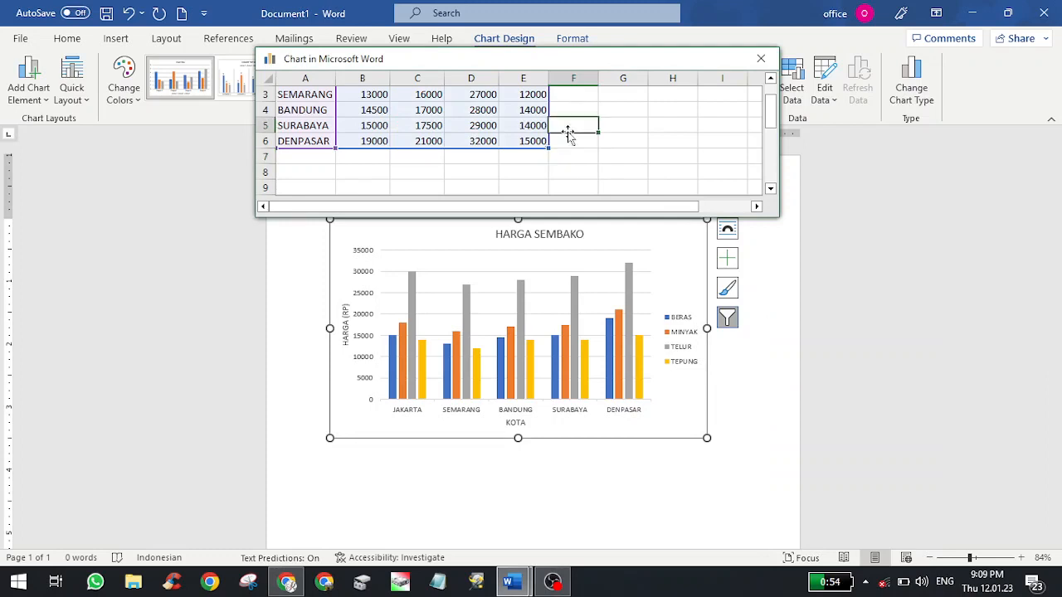
# Deselect the chart and close its data sheet window
pyautogui.click(737, 408)
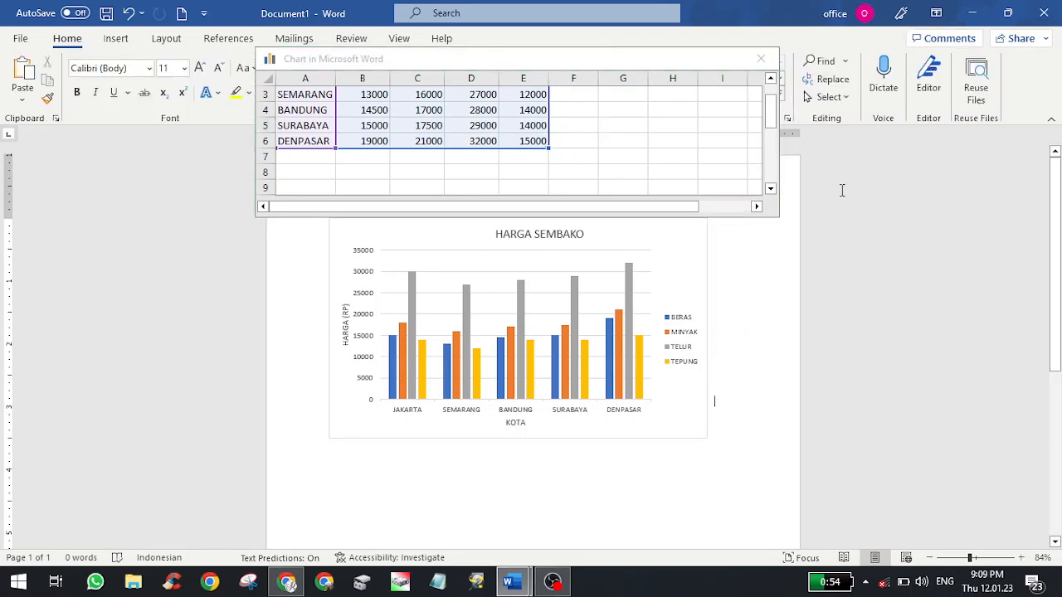
pyautogui.doubleClick(903, 257)
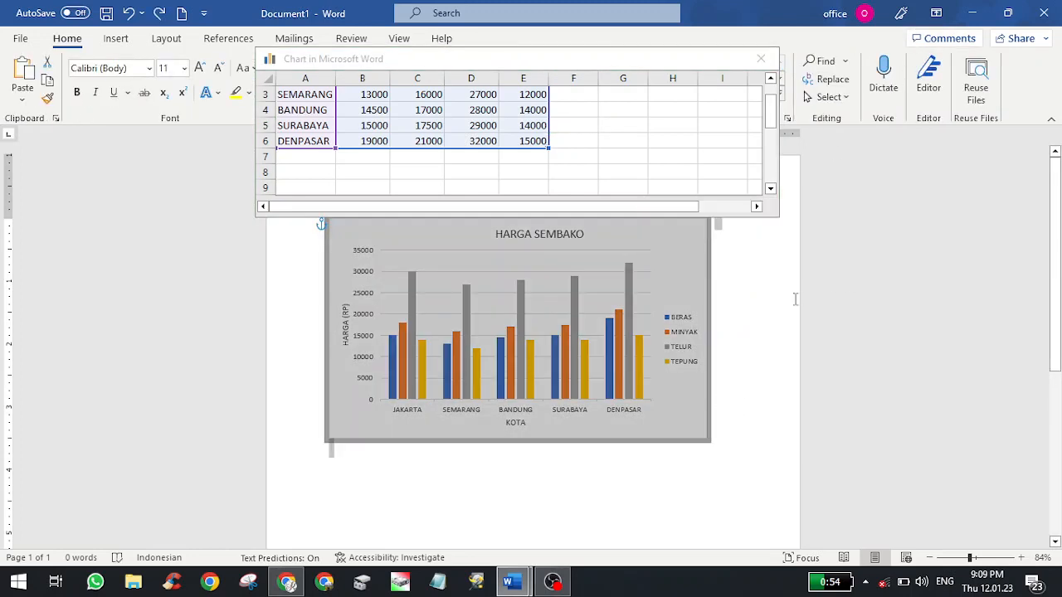
pyautogui.click(796, 299)
pyautogui.click(762, 59)
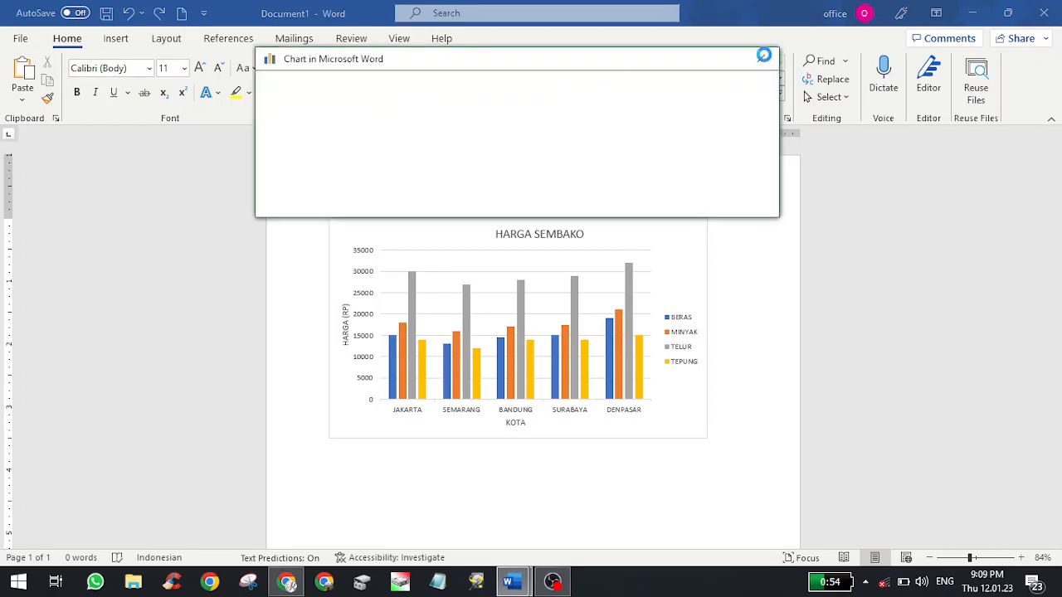
# Exclude the TELUR series in the chart filters, include it again, and close the filters without applying
pyautogui.click(705, 274)
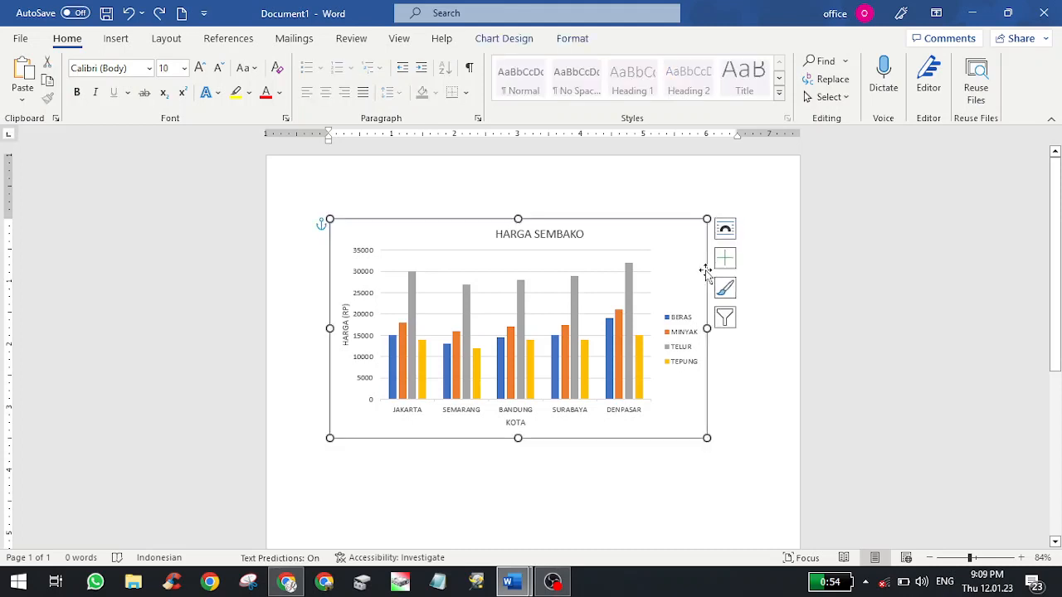
pyautogui.click(727, 318)
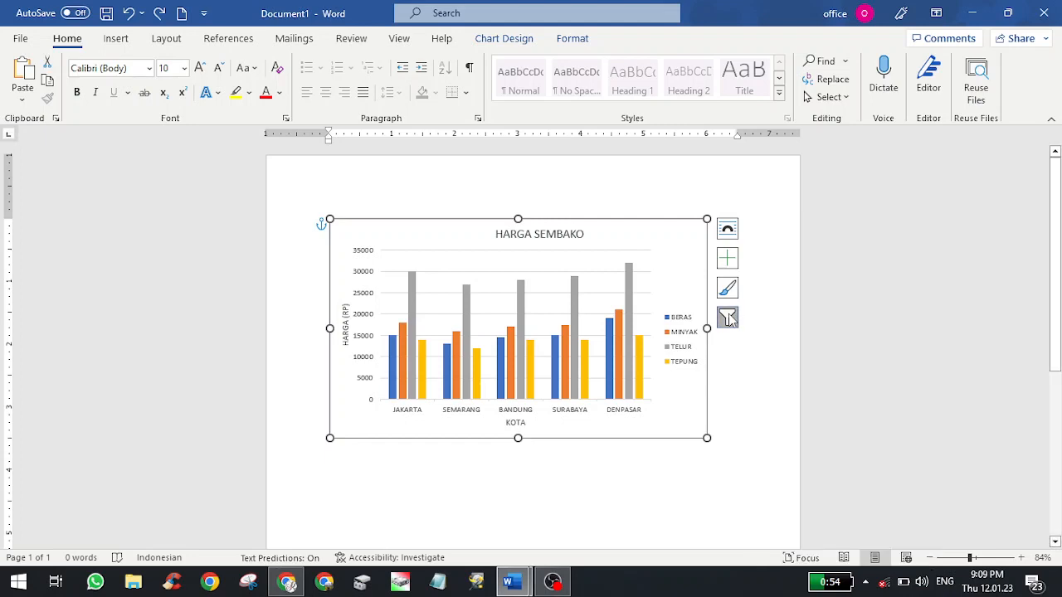
pyautogui.click(727, 319)
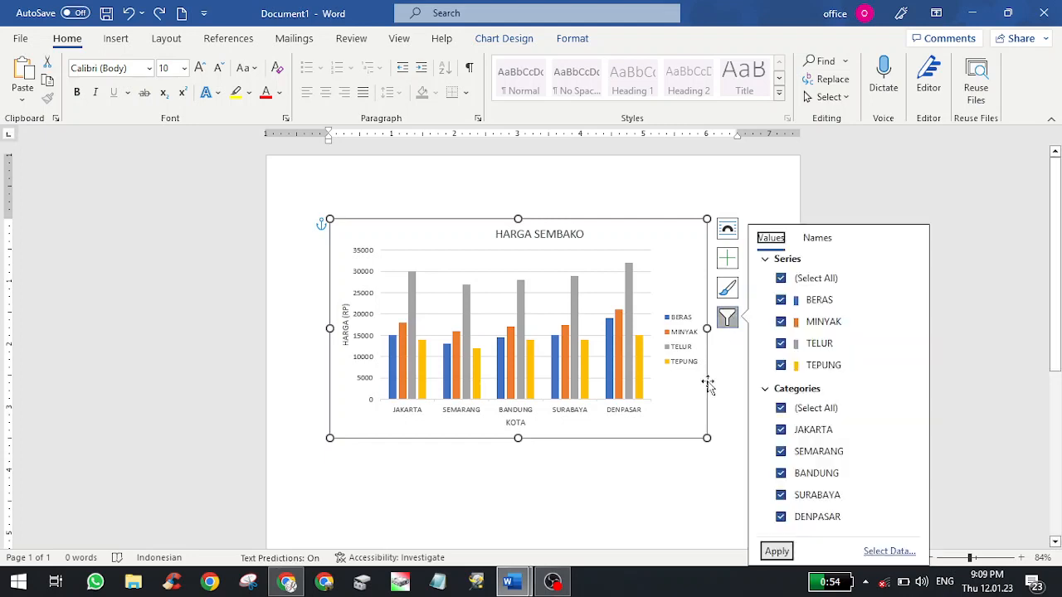
pyautogui.click(820, 349)
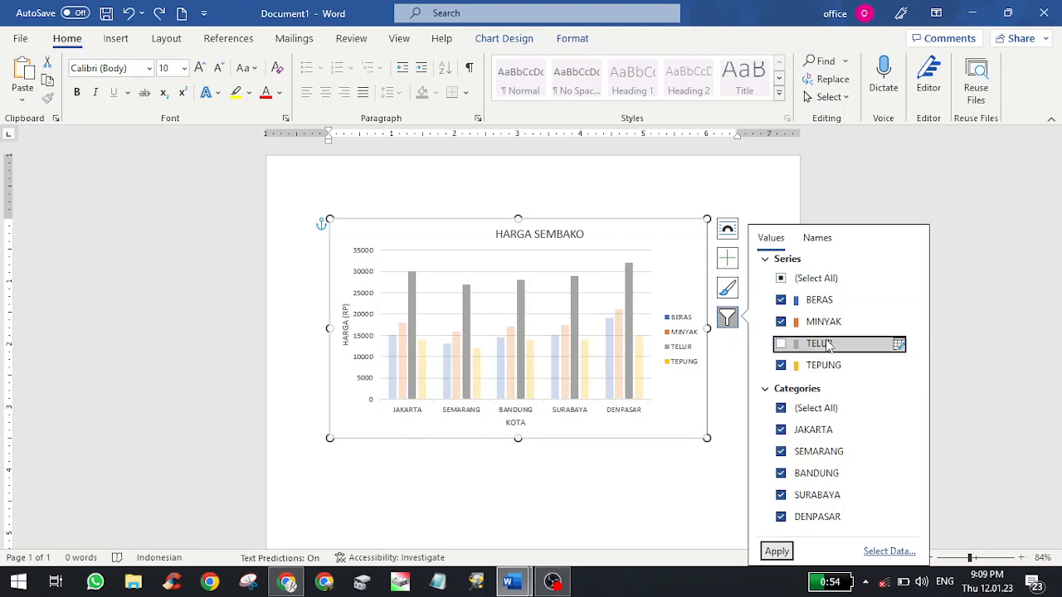
pyautogui.click(821, 348)
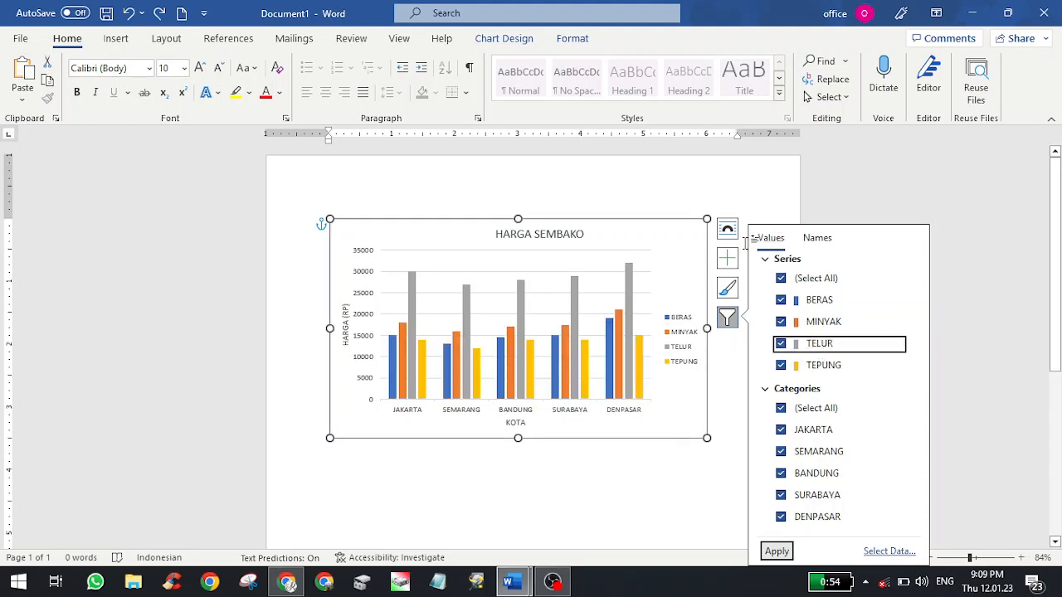
pyautogui.click(779, 207)
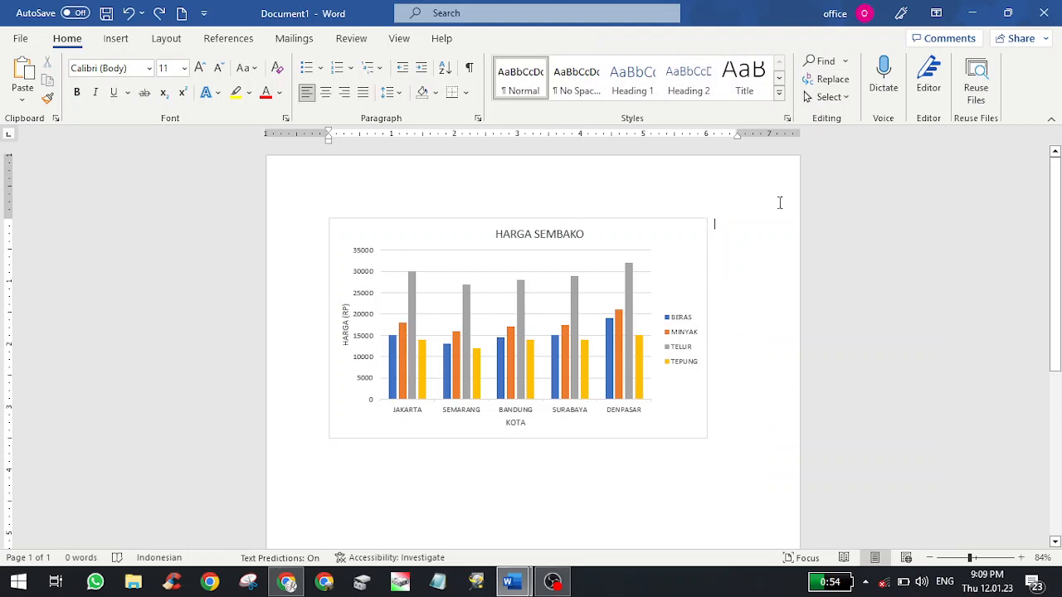
pyautogui.click(630, 220)
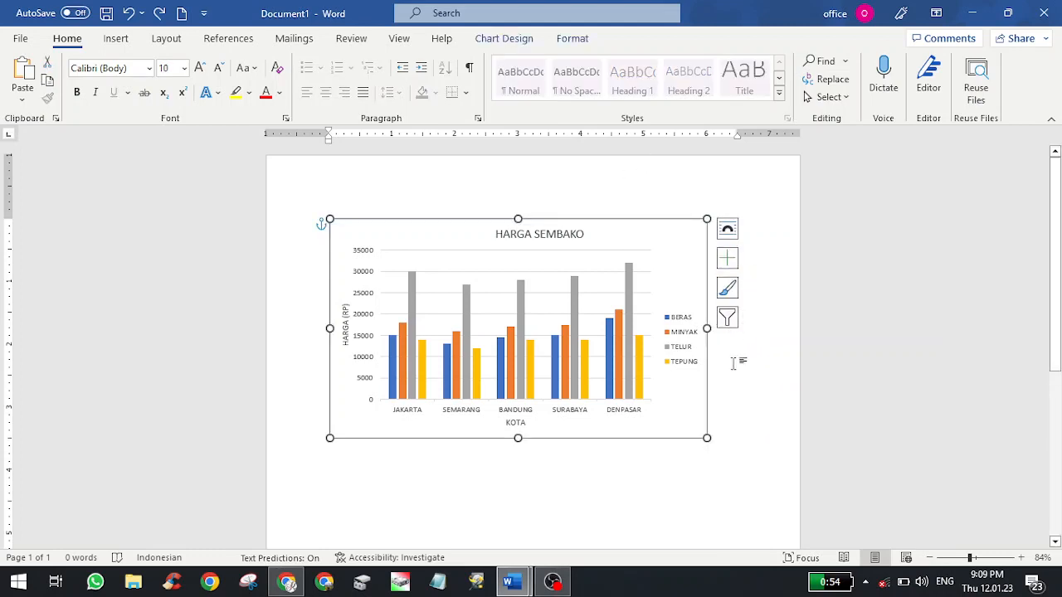
pyautogui.click(734, 389)
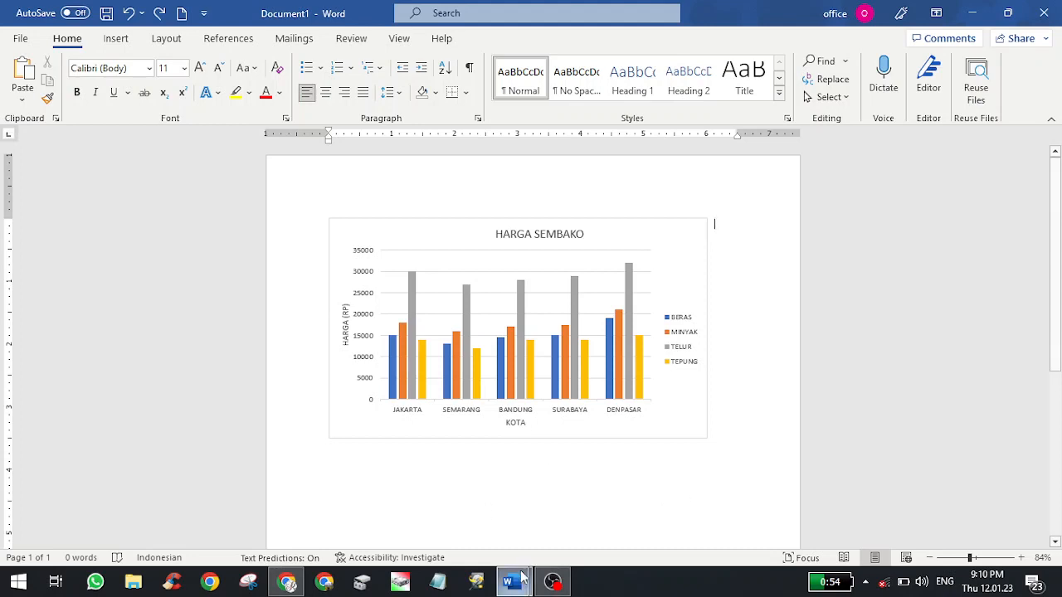
# Switch to the APLIKASI document to check its Style and Values explanations, and return to Document1
pyautogui.moveTo(512, 581)
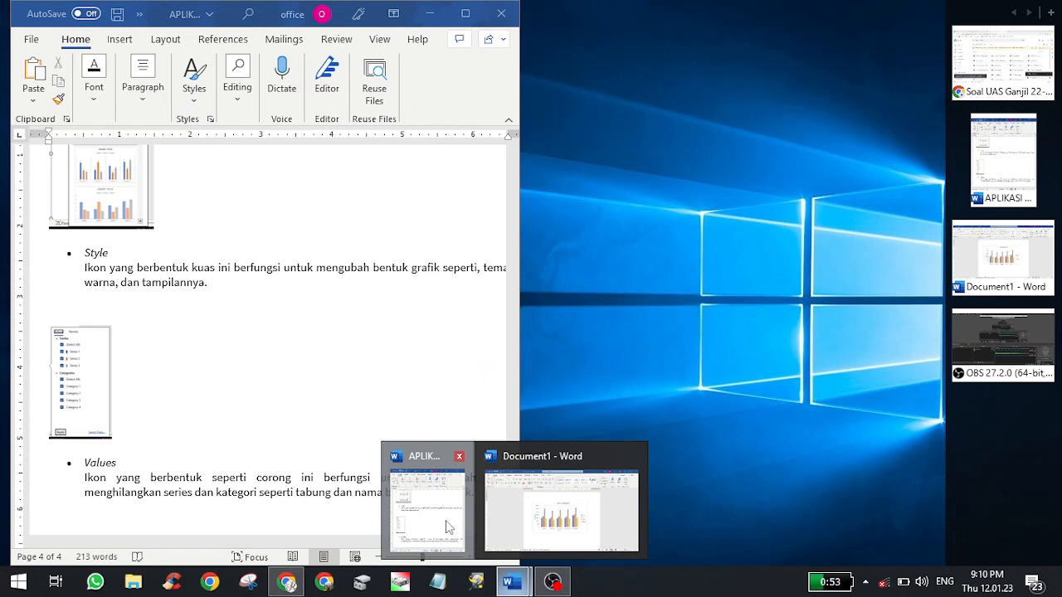
pyautogui.click(452, 522)
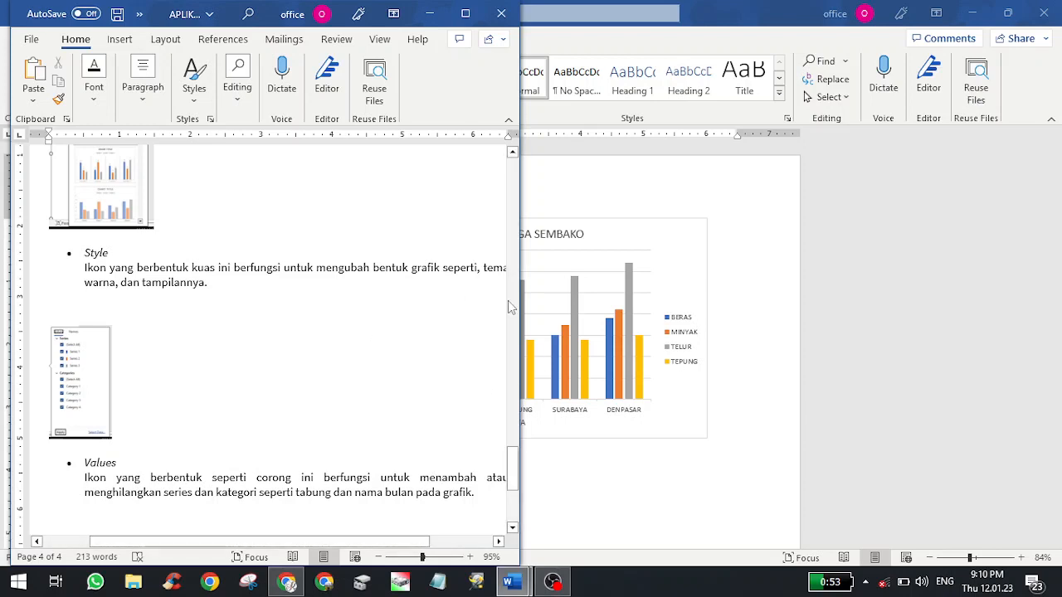
pyautogui.click(597, 475)
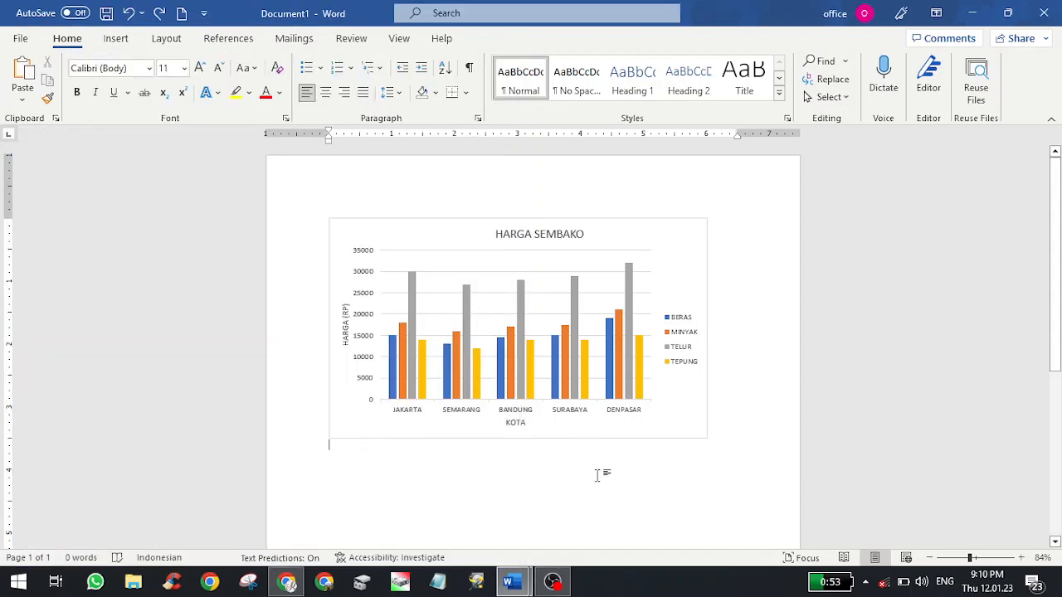